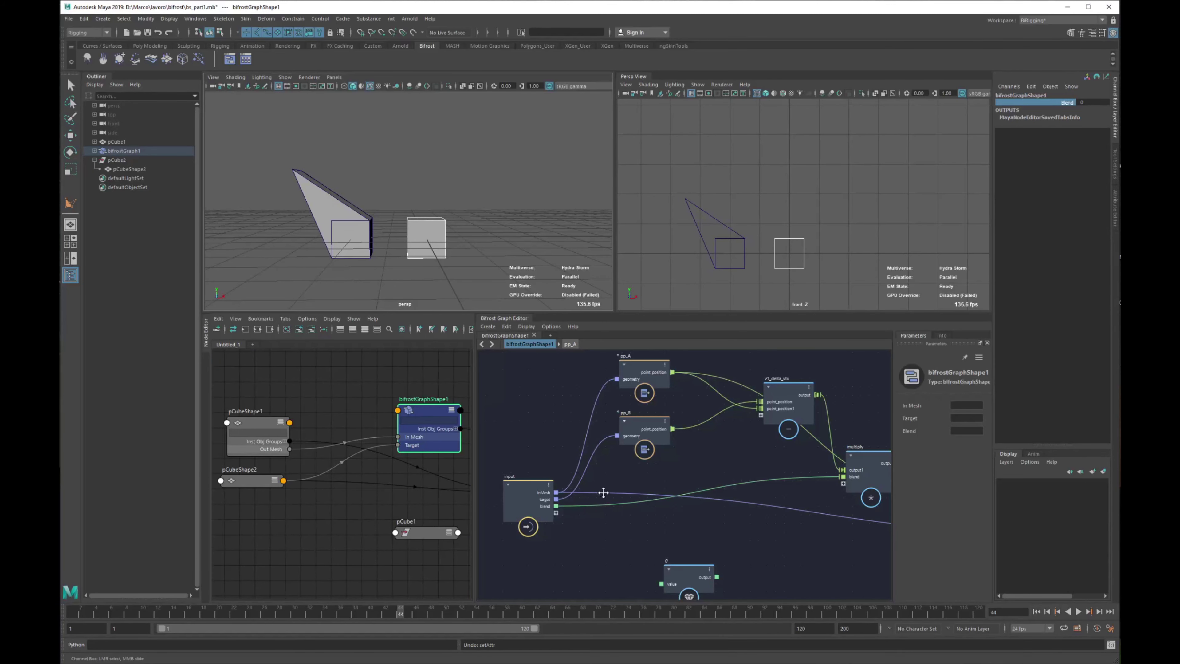
Nudge the input, pp_A, pp_B and v1_delta_vtx nodes to tidy the first part of the Bifrost graph
scroll(603, 493, up, 2)
alt+middle_drag(635, 472, 720, 443)
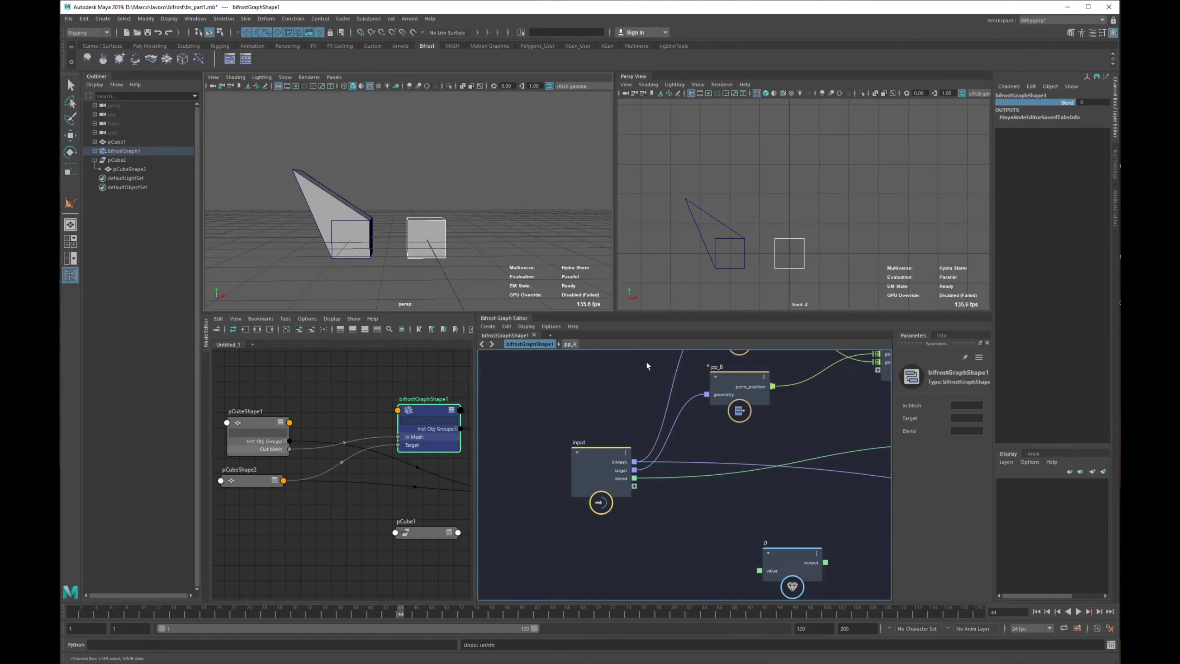
middle_drag(679, 488, 617, 553)
drag(546, 514, 539, 497)
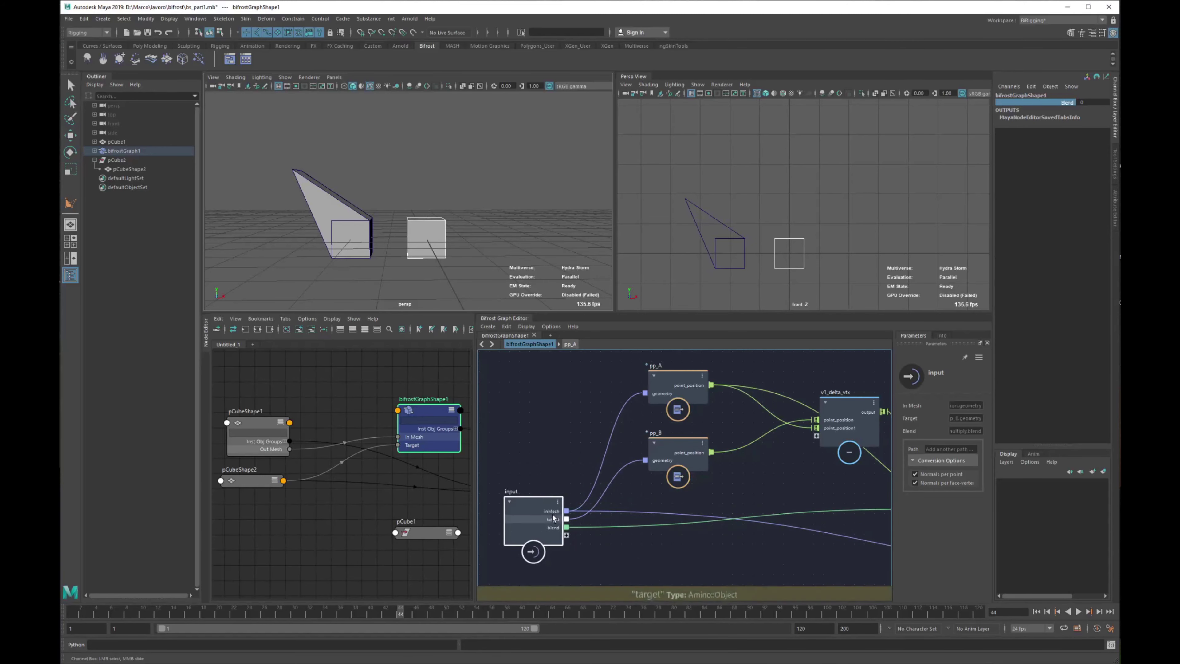
middle_drag(573, 523, 538, 593)
drag(641, 447, 629, 423)
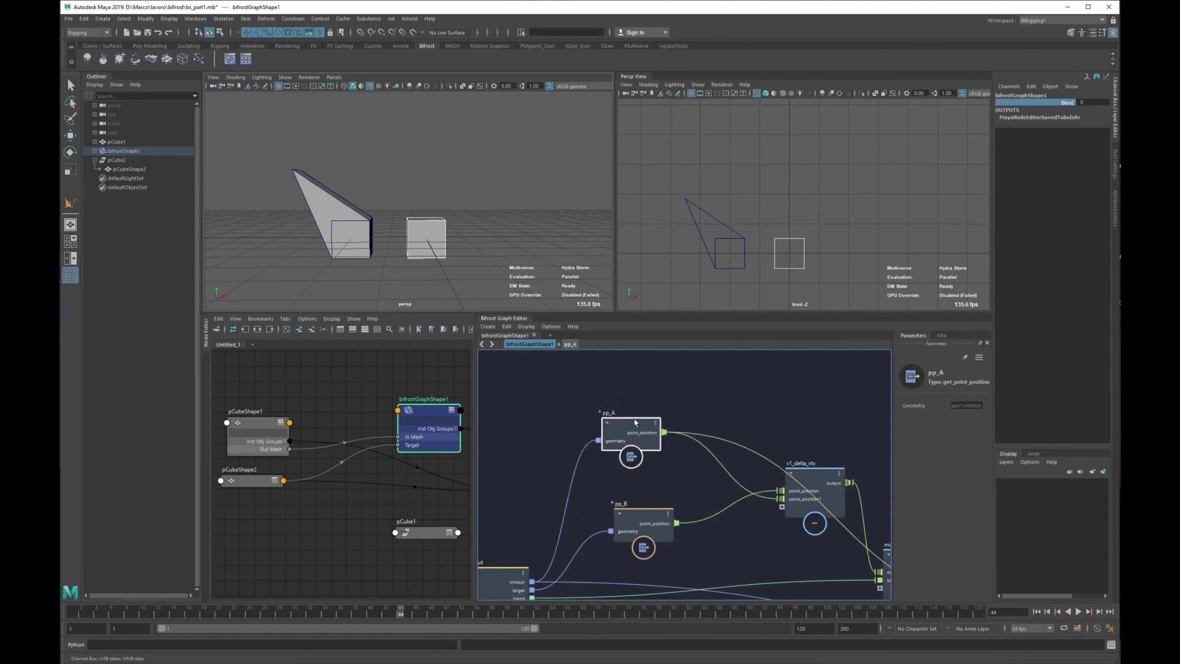
drag(646, 514, 643, 501)
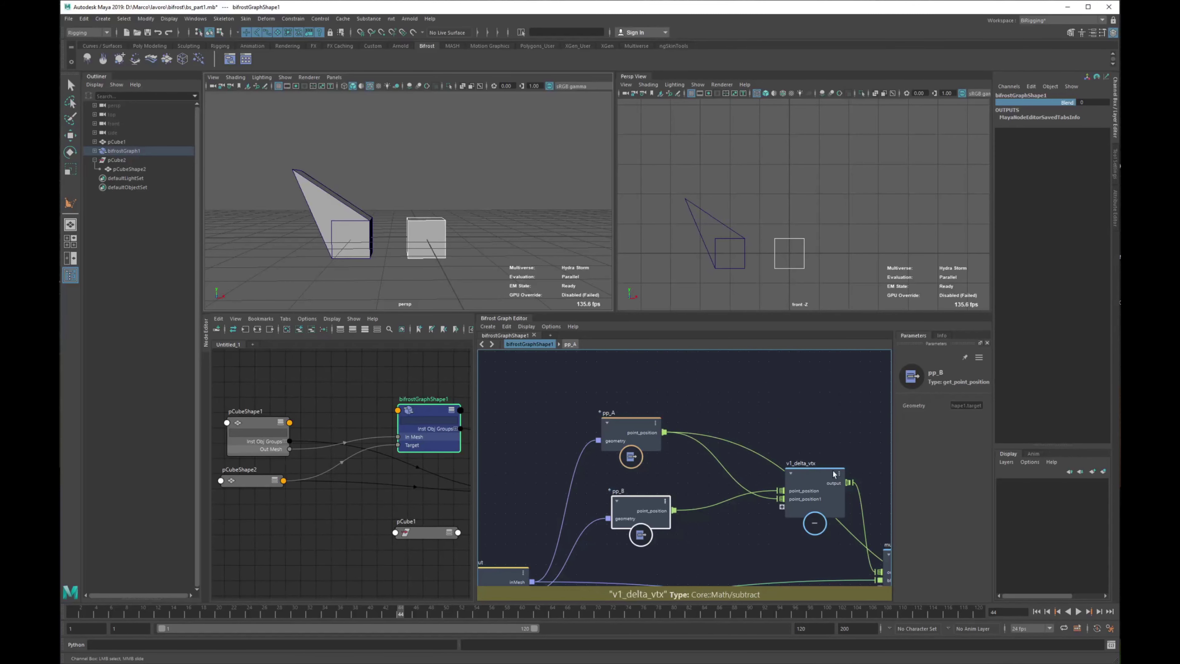
drag(814, 492, 802, 480)
middle_drag(888, 492, 713, 475)
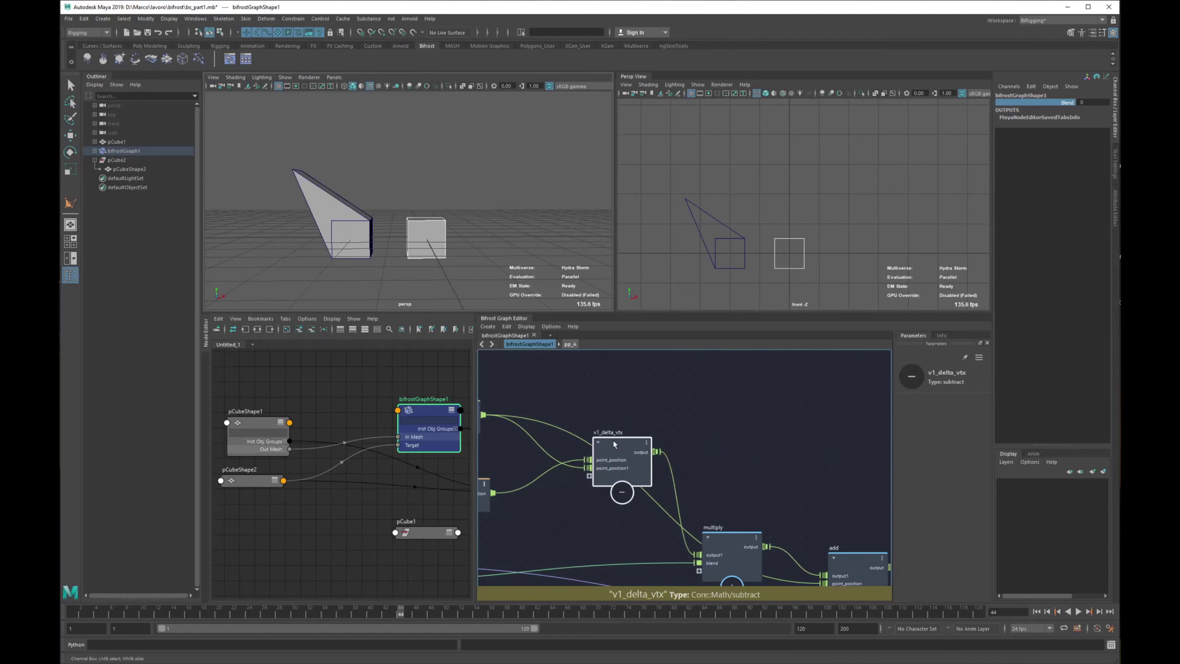
Nudge the multiply, add and set_point_position nodes to tidy the output part of the Bifrost graph
click(648, 432)
drag(725, 542, 730, 520)
middle_drag(731, 410, 799, 400)
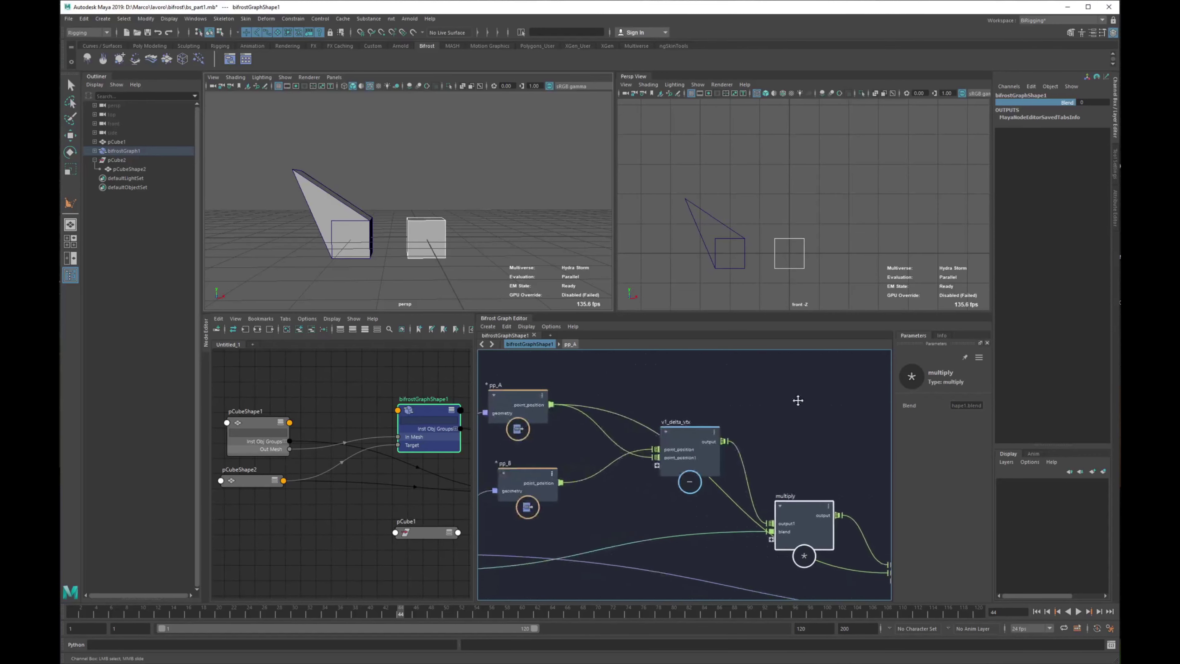
middle_drag(845, 503, 832, 453)
click(708, 527)
middle_drag(595, 462, 602, 486)
middle_drag(857, 555, 577, 480)
drag(783, 491, 764, 495)
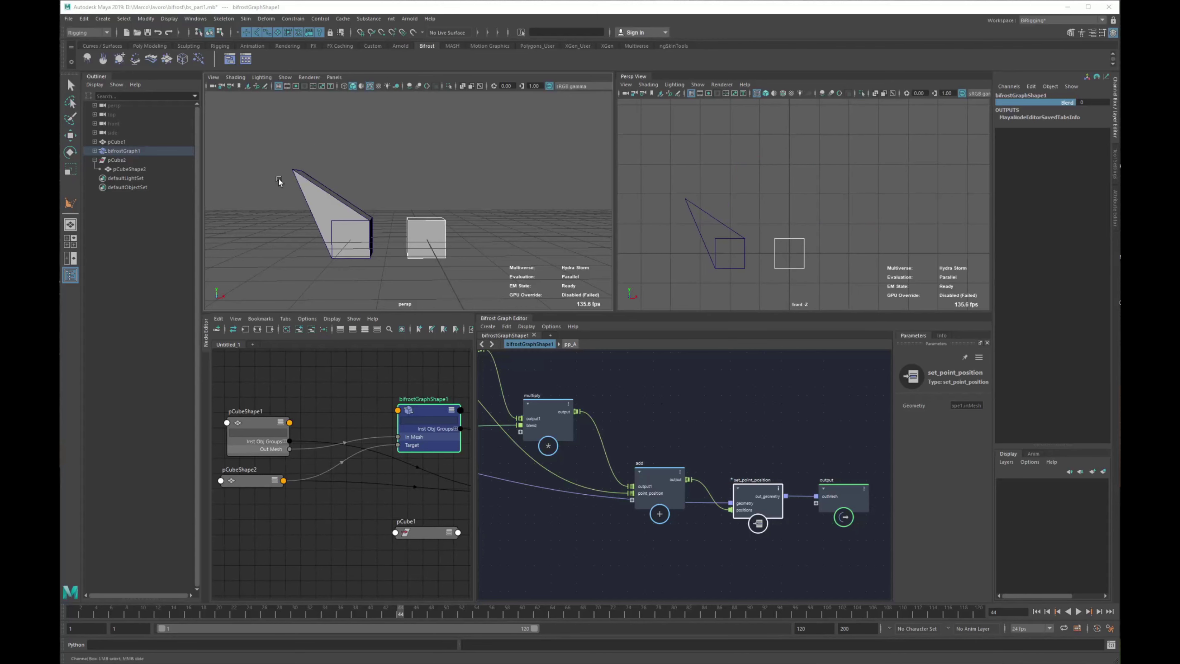
Move the deformed cube pCube2 by -2 units in X so it stands apart from the base cube
click(312, 205)
key(w)
alt+middle_drag(311, 222, 348, 208)
alt+drag(328, 209, 315, 232)
Open the Script Editor, copy the script's obj name, and select the pCubeShape1 node under pCube1
click(390, 233)
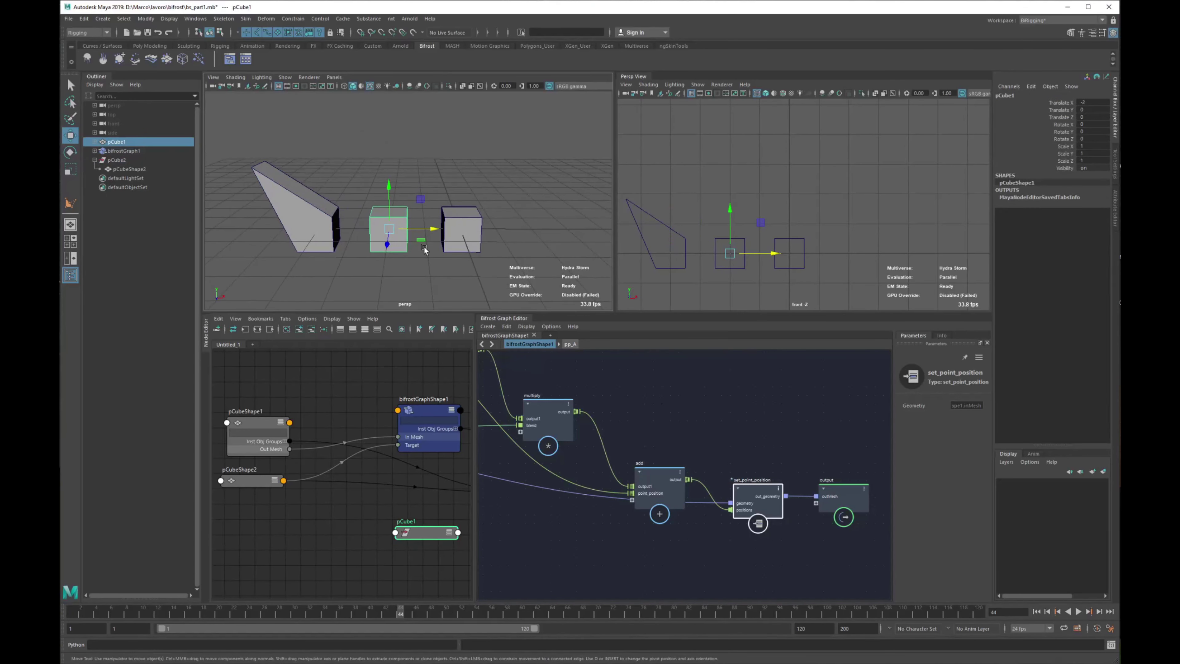
click(1112, 645)
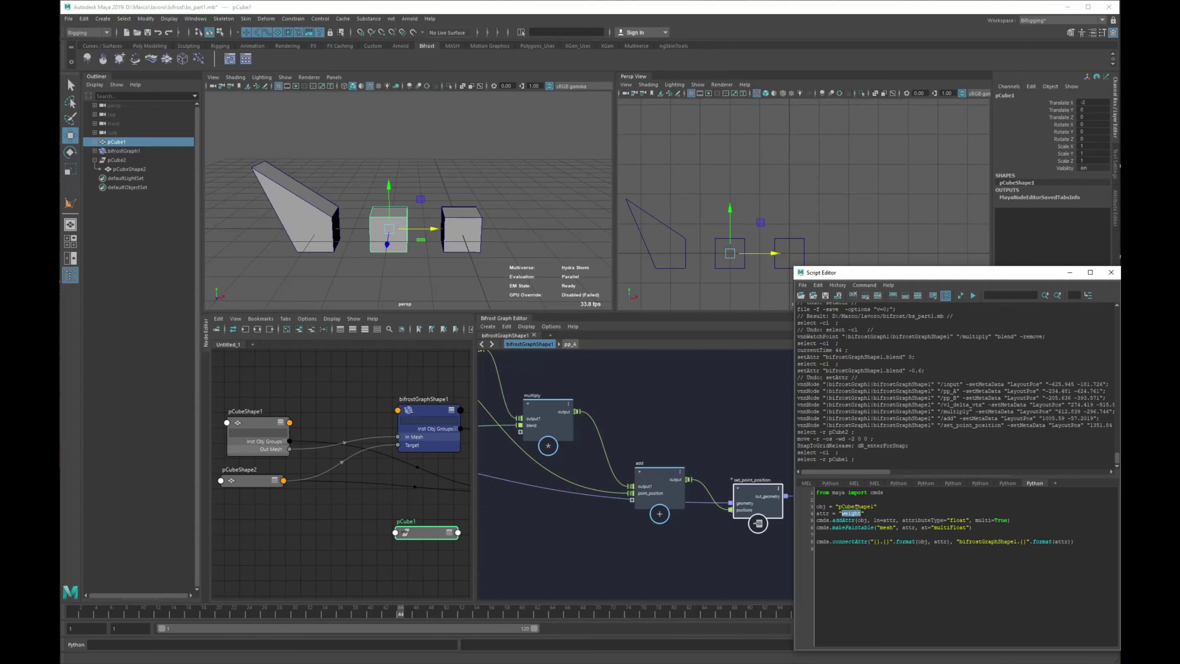
double_click(856, 507)
key(ctrl+c)
click(96, 145)
click(126, 151)
click(898, 510)
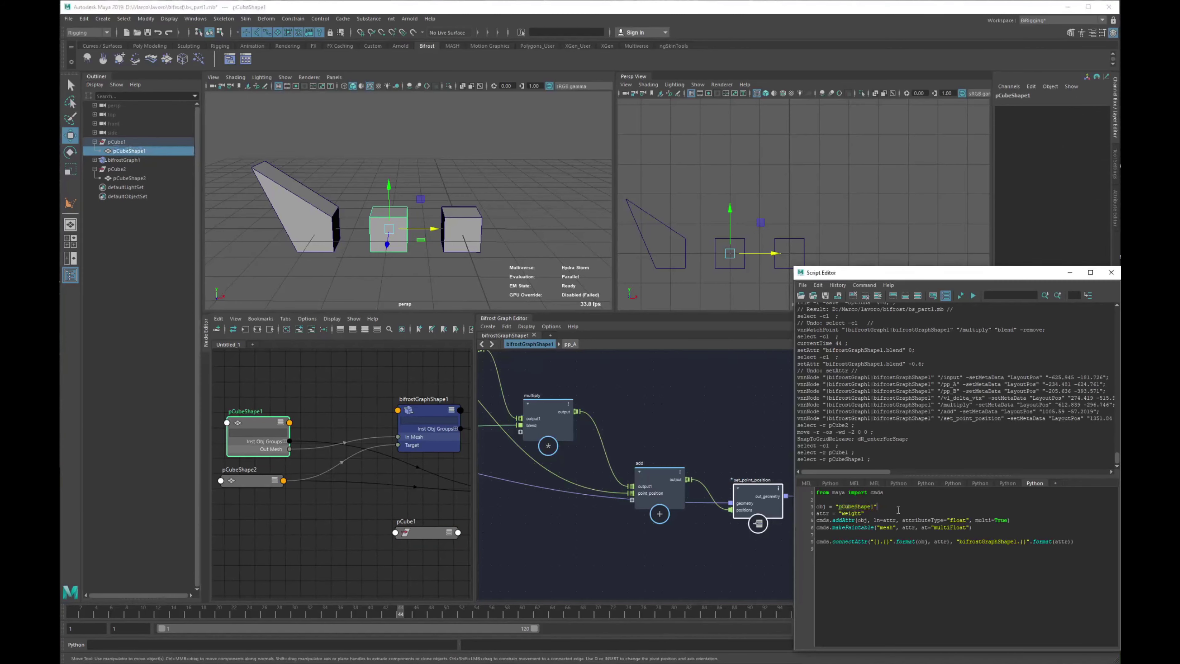
Enlarge the Script Editor and its text, set obj to "pCubeShape1", and select the attribute name "weight"
click(799, 272)
click(729, 230)
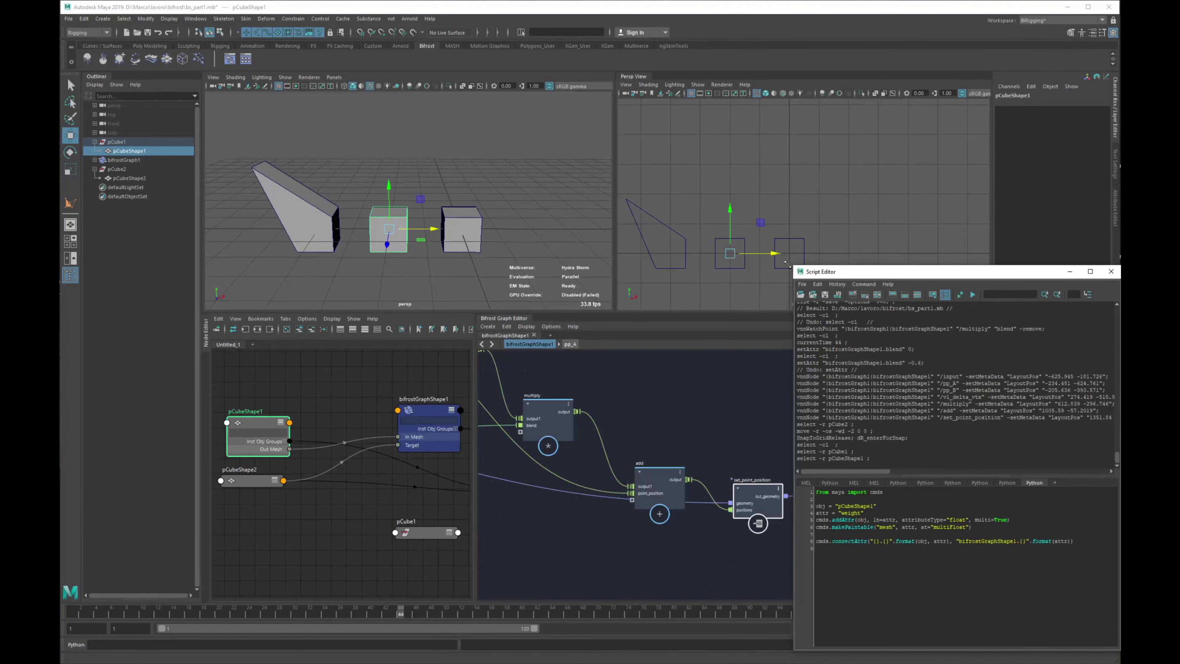
drag(796, 270, 557, 140)
ctrl+scroll(715, 485, up, 2)
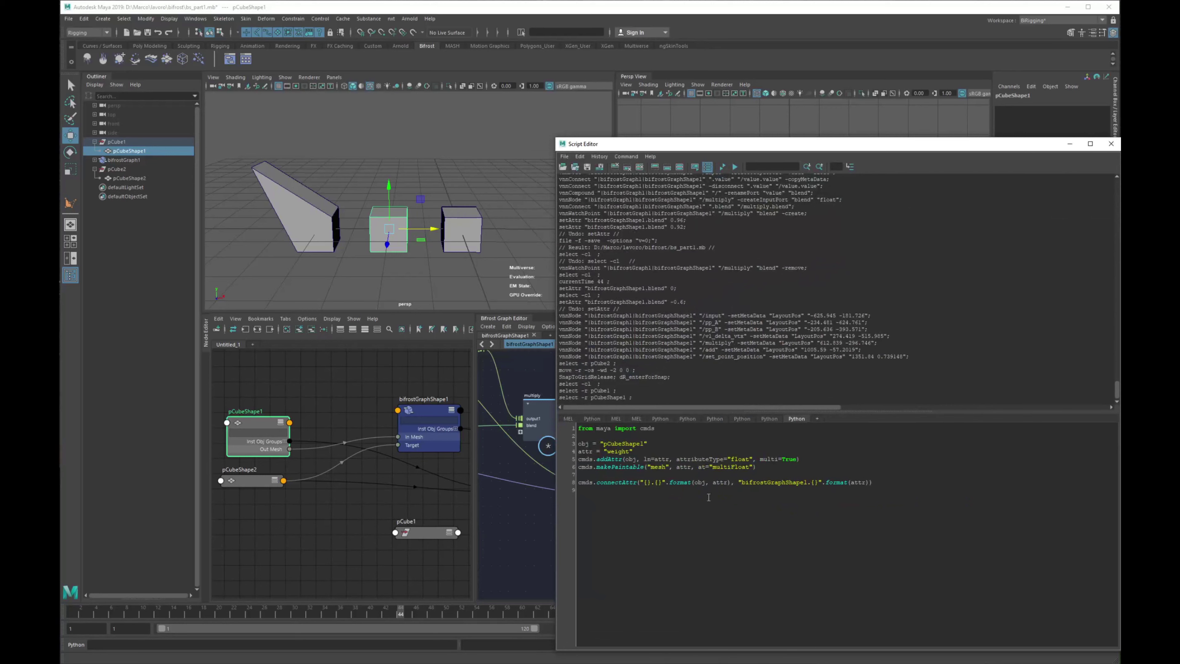
double_click(618, 444)
key(ctrl+v)
double_click(611, 451)
drag(666, 148, 786, 148)
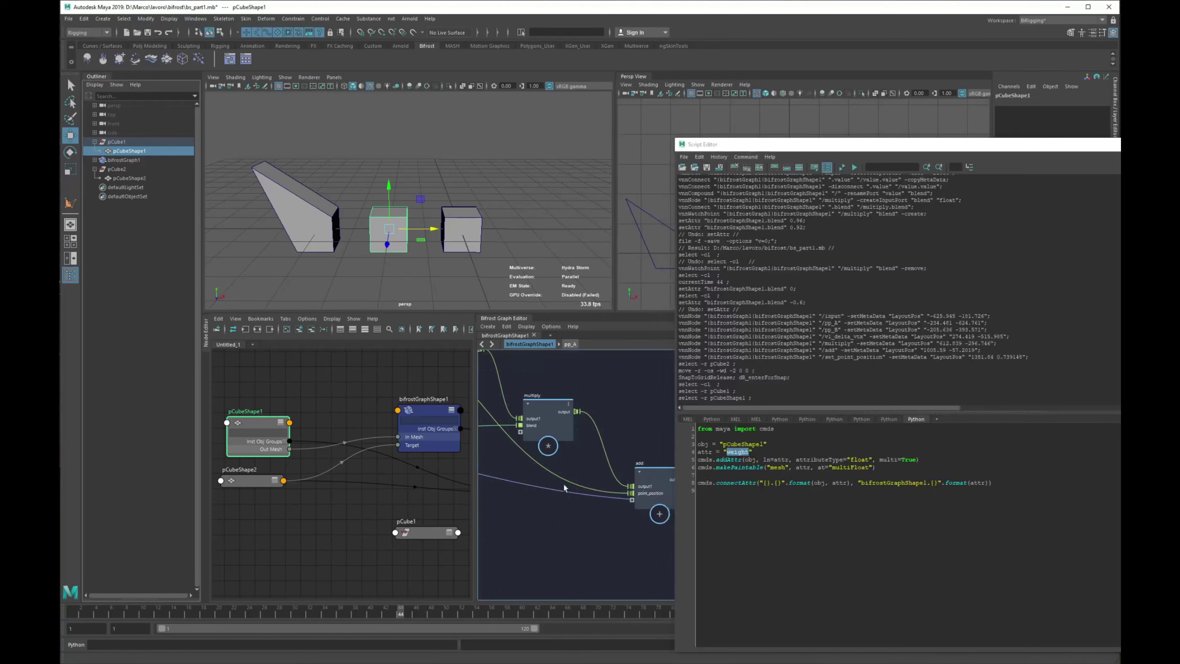
Move the unconnected float value node next to the input node in the Bifrost graph
alt+middle_drag(565, 488, 641, 475)
alt+middle_drag(488, 469, 748, 493)
alt+middle_drag(621, 512, 557, 495)
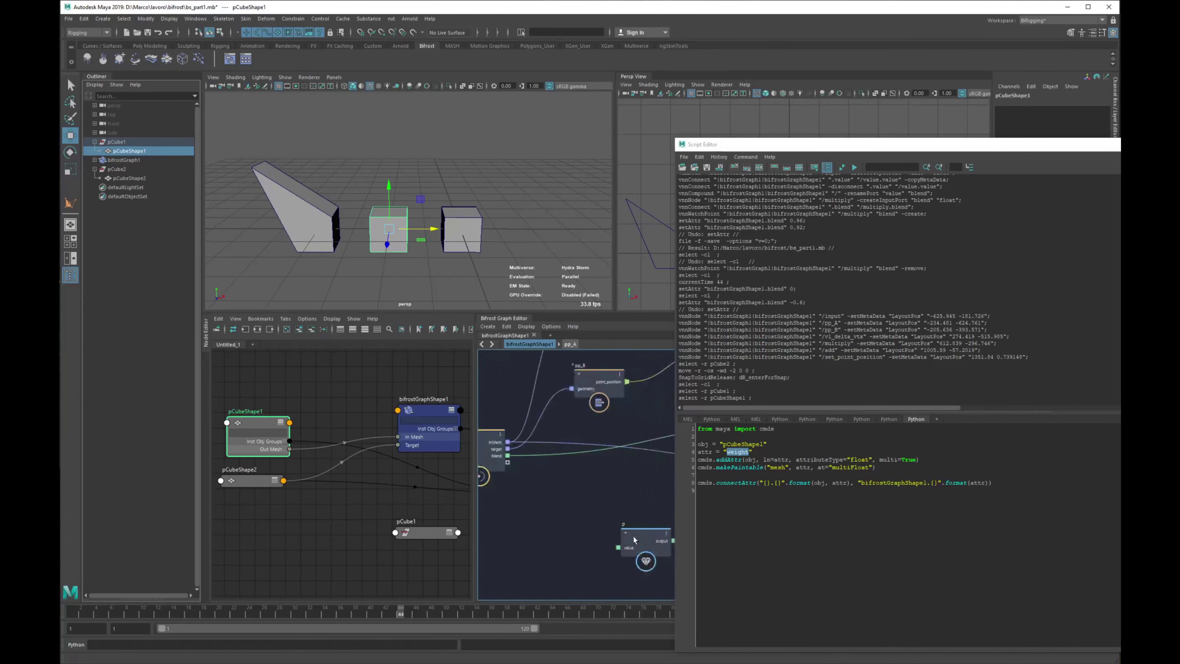
drag(633, 537, 605, 483)
alt+middle_drag(595, 484, 711, 497)
scroll(711, 495, up, 3)
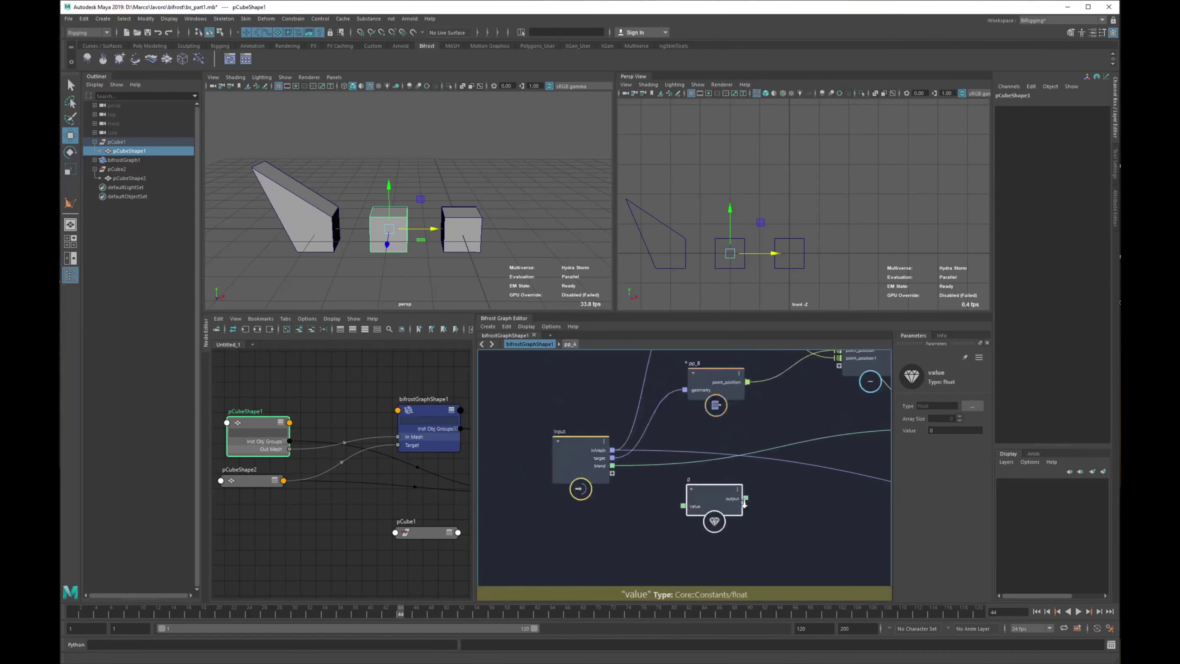
drag(707, 495, 674, 489)
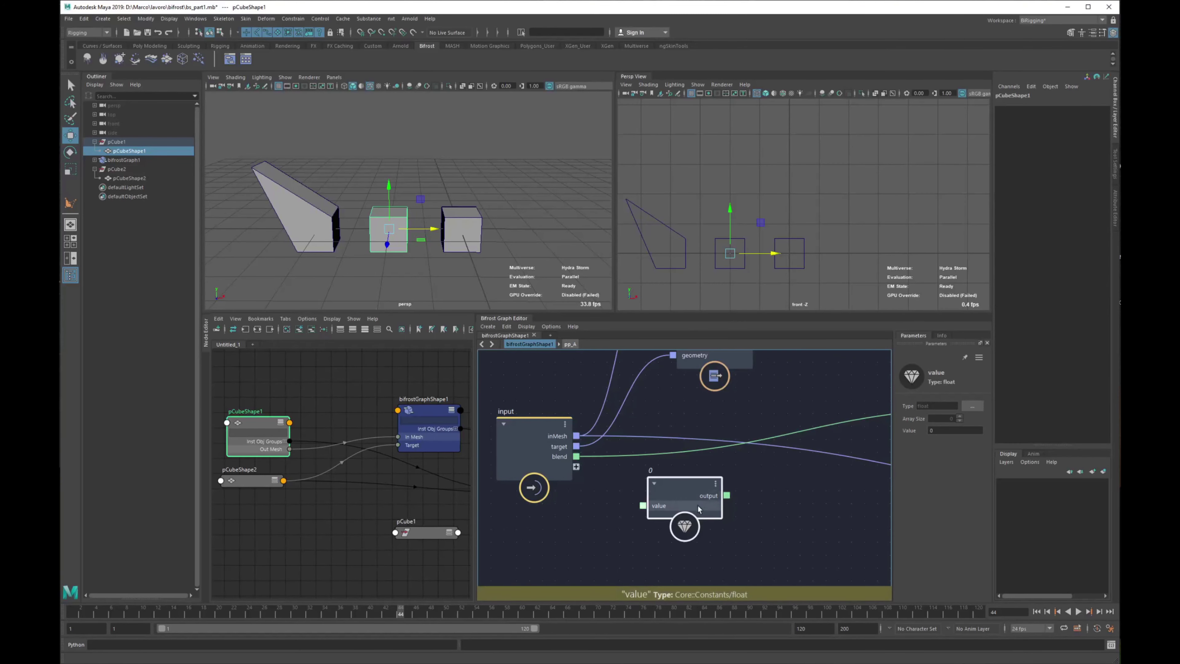
Change the value node's type from a single float to an array of 32-bit floats
click(971, 406)
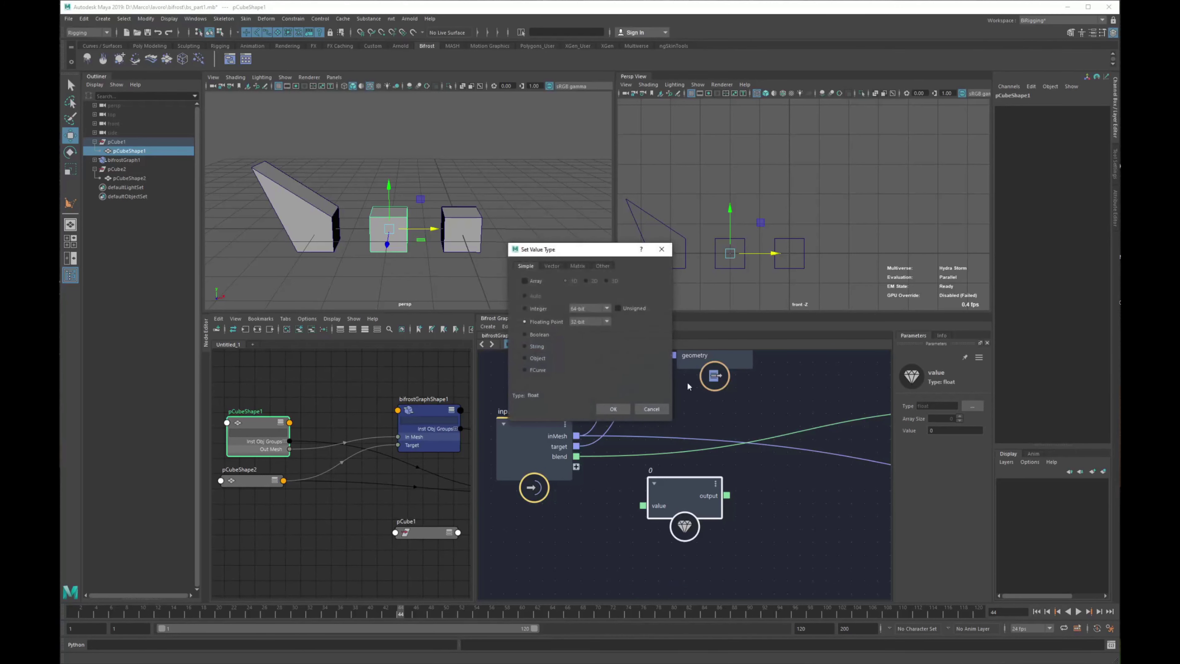
click(534, 284)
click(612, 409)
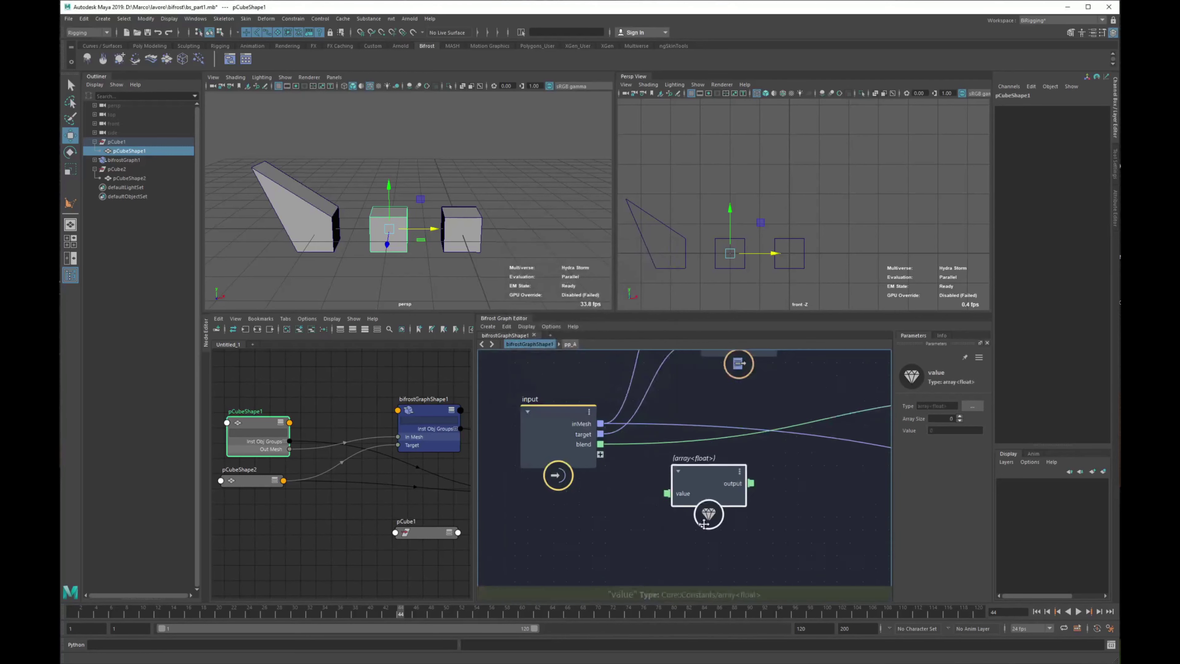
Create a new input port from the value node's value port, and delete the connection between them
scroll(623, 445, up, 3)
middle_drag(687, 475, 710, 541)
middle_drag(665, 356, 666, 441)
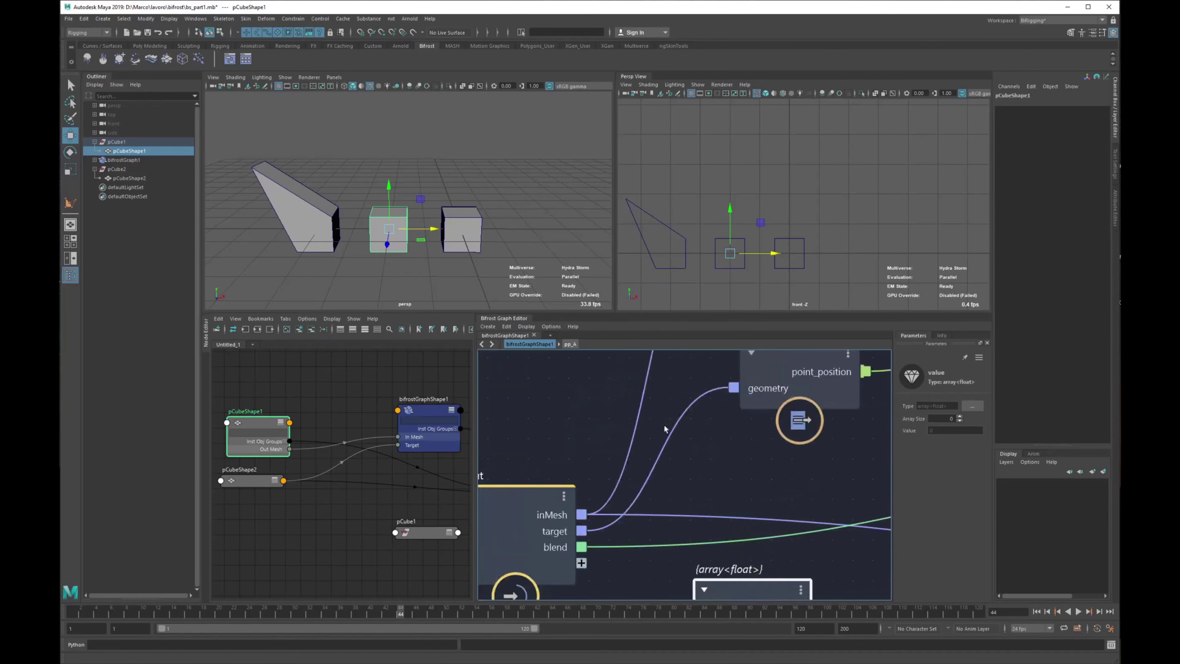
middle_drag(886, 412, 855, 372)
middle_drag(604, 572, 790, 429)
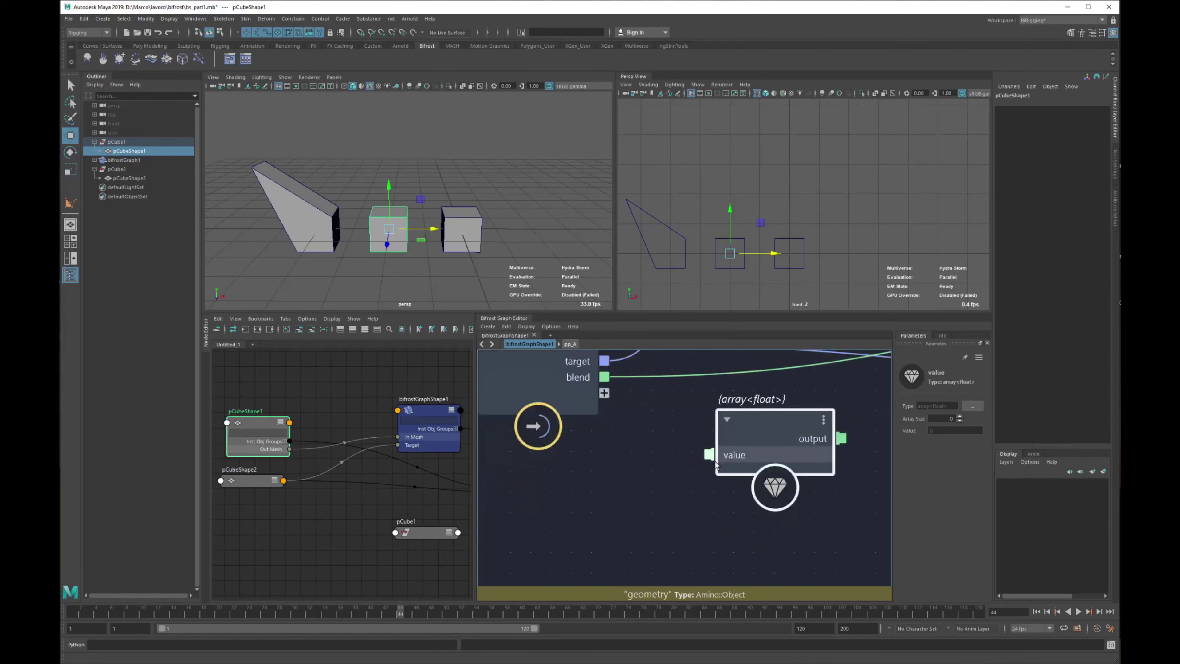
drag(709, 454, 604, 393)
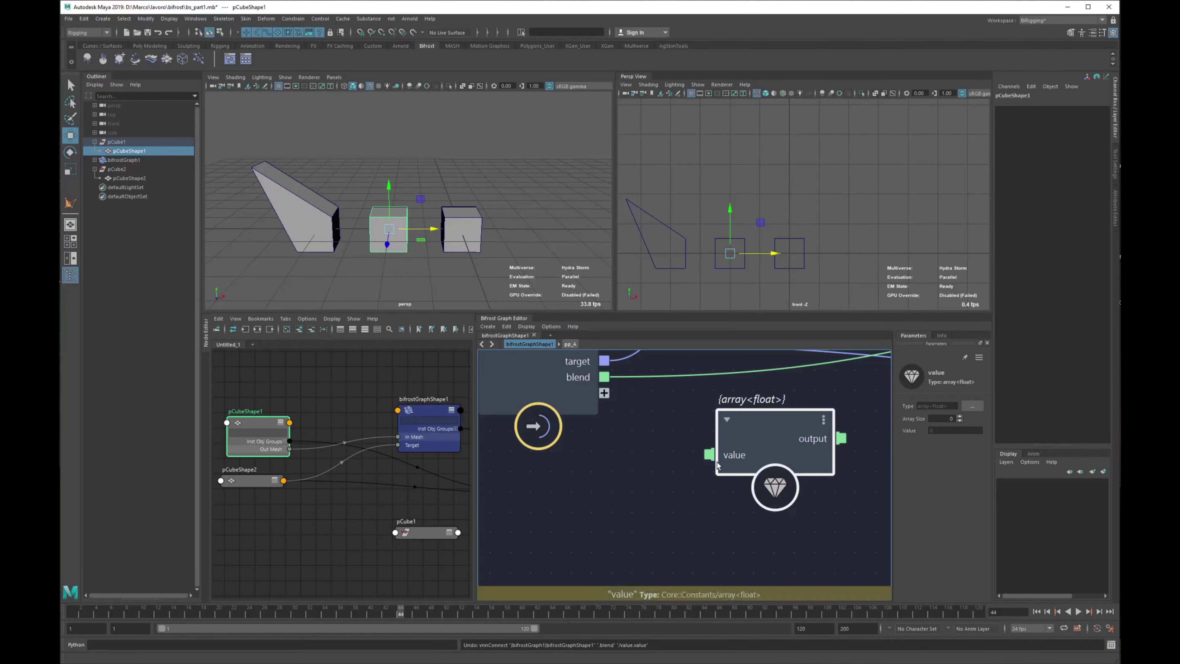
click(629, 406)
key(Delete)
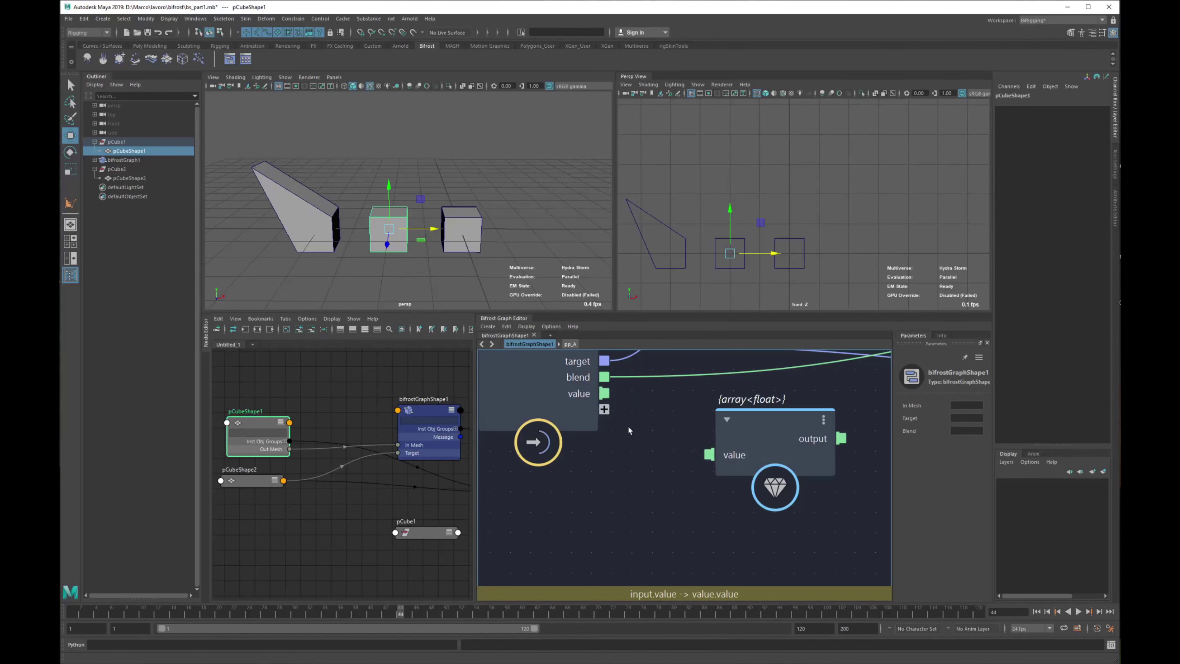
Rename the new array port on the input node to "weight"
right_click(569, 391)
click(604, 398)
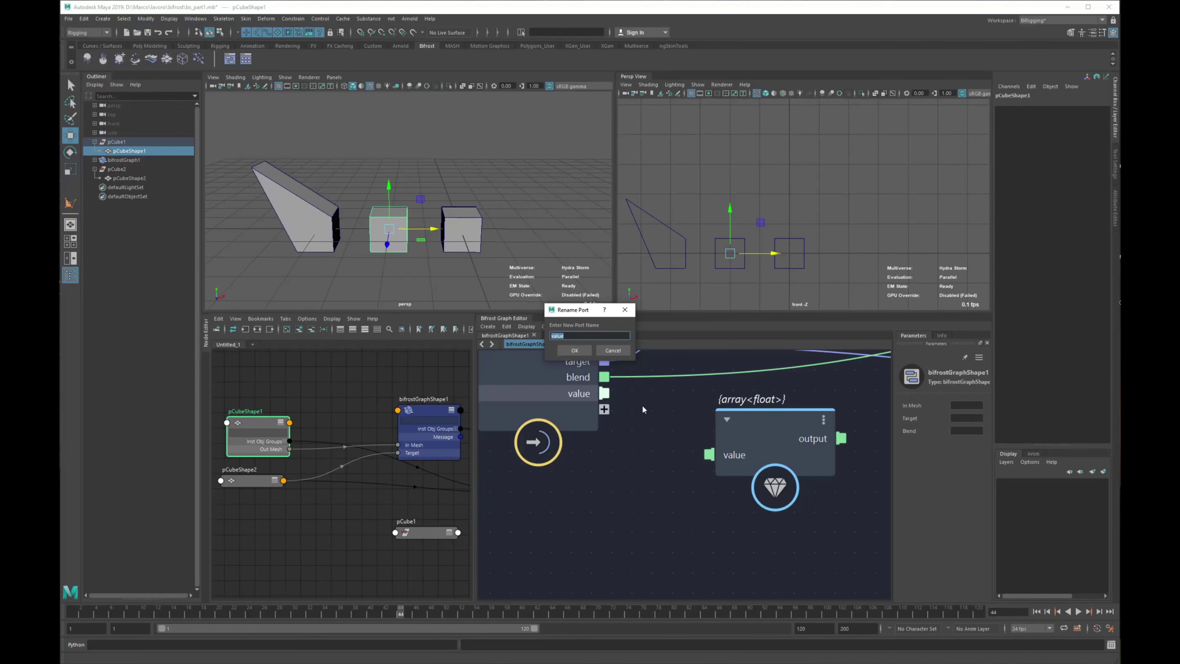
text(weight)
key(Return)
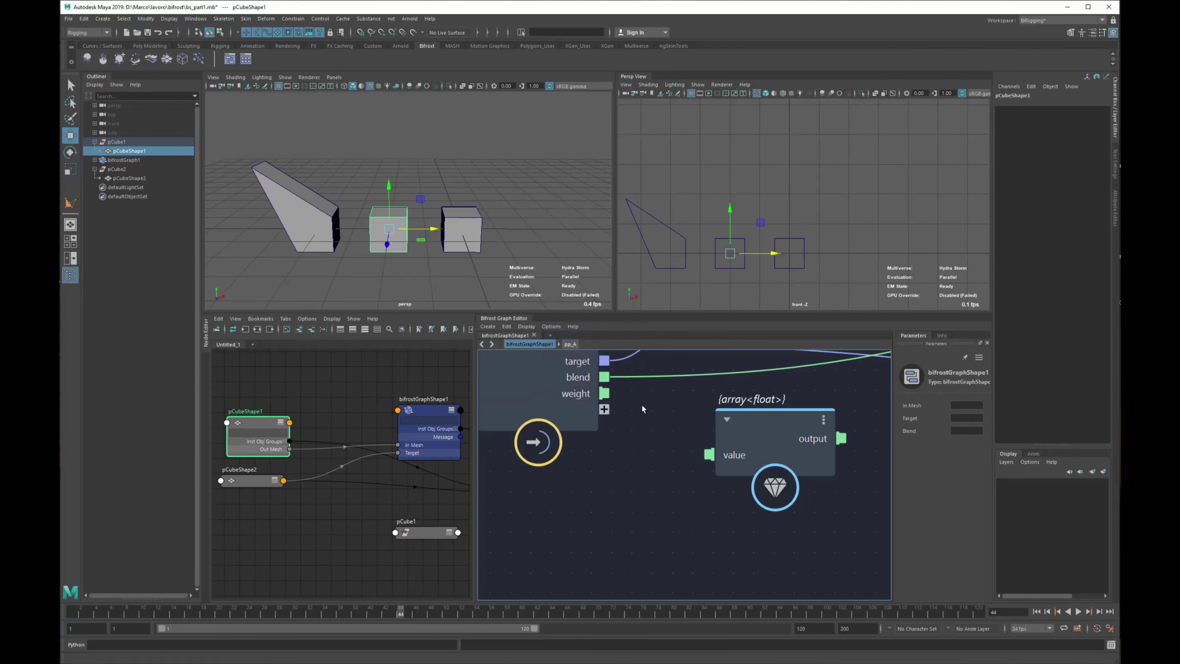
Rename the input node's weight port to "weights1"
right_click(547, 388)
click(583, 394)
text(weights1)
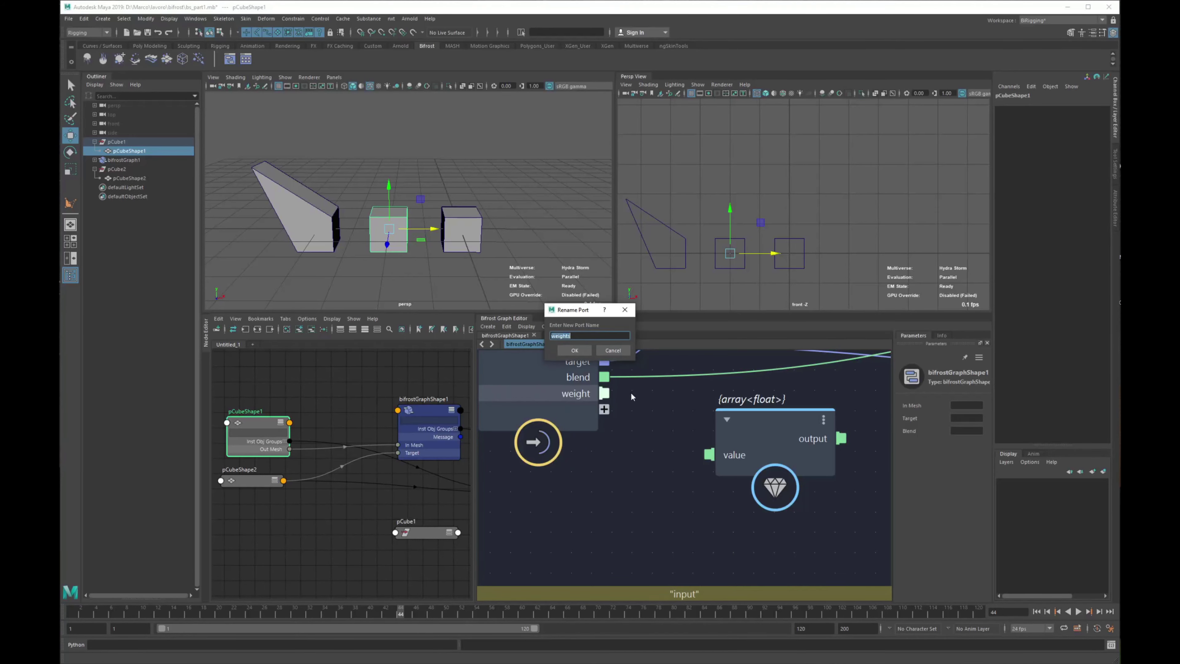
key(Return)
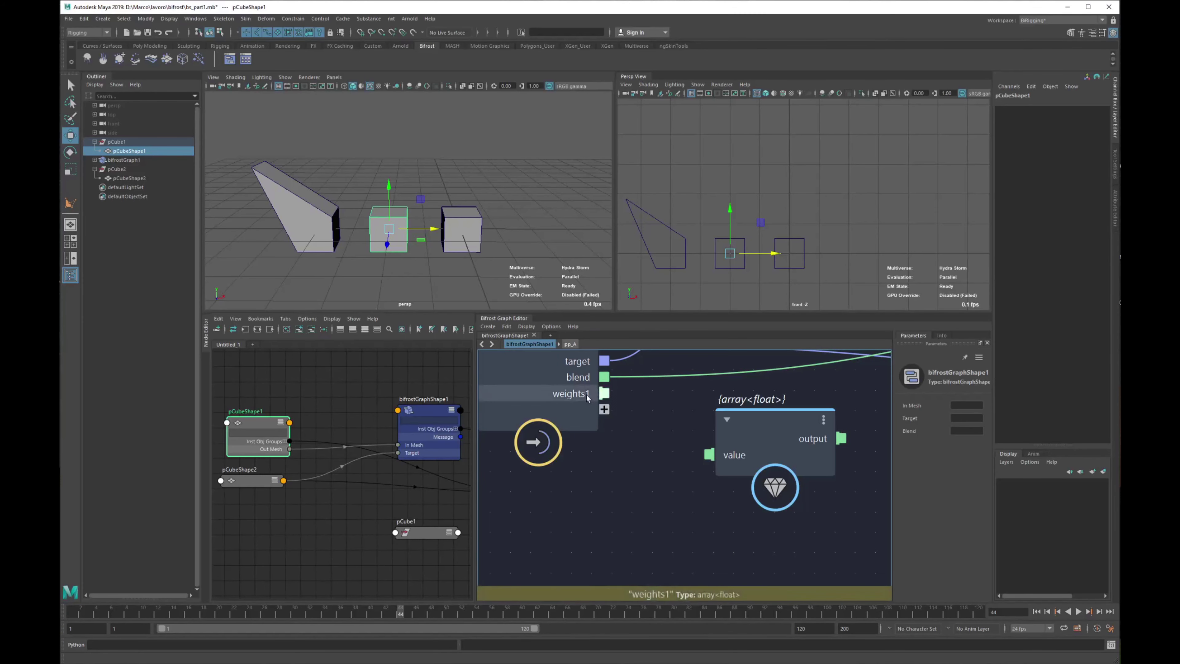
Rename the input node's weights1 port to "weights2"
alt+middle_drag(642, 435, 640, 493)
right_click(572, 453)
right_click(572, 453)
click(601, 461)
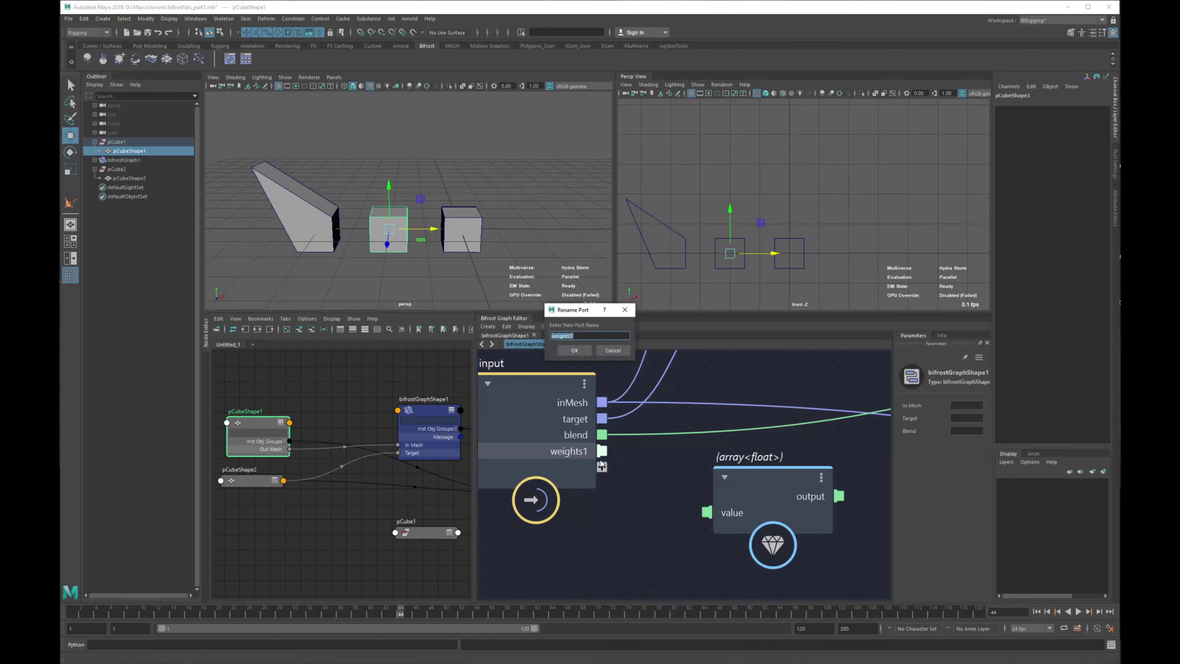
text(weights2)
key(Return)
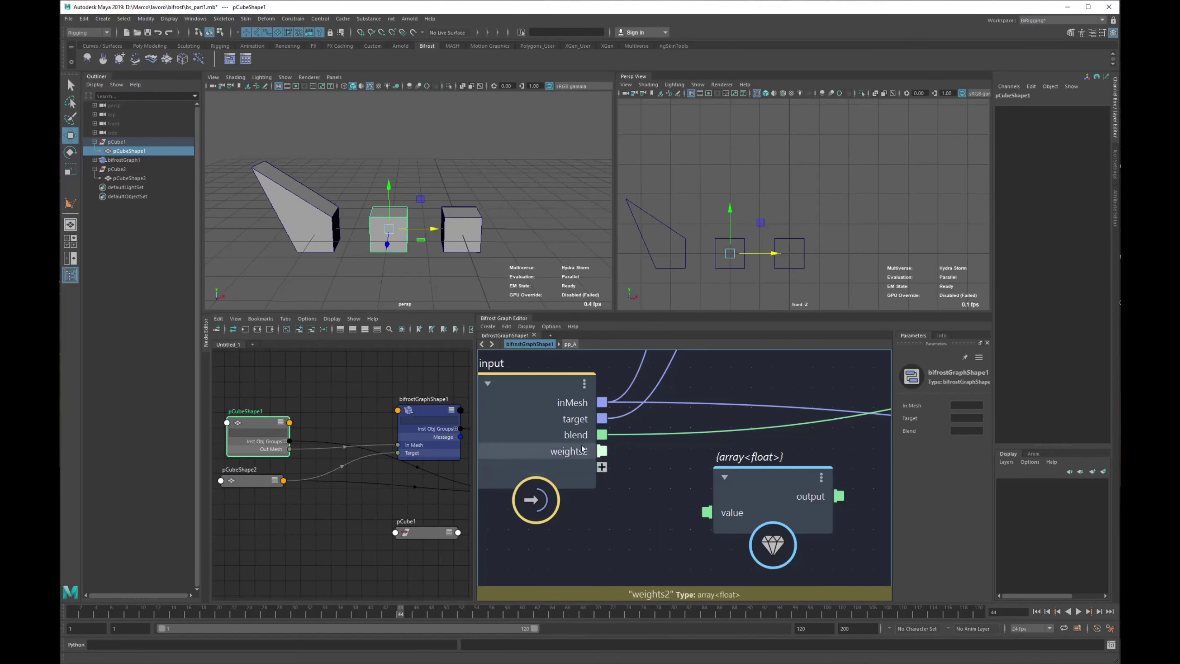
Change the input node's weights2 port name back to "weight"
right_click(578, 444)
click(591, 450)
key(Right)
key(BackSpace)
key(BackSpace)
key(Return)
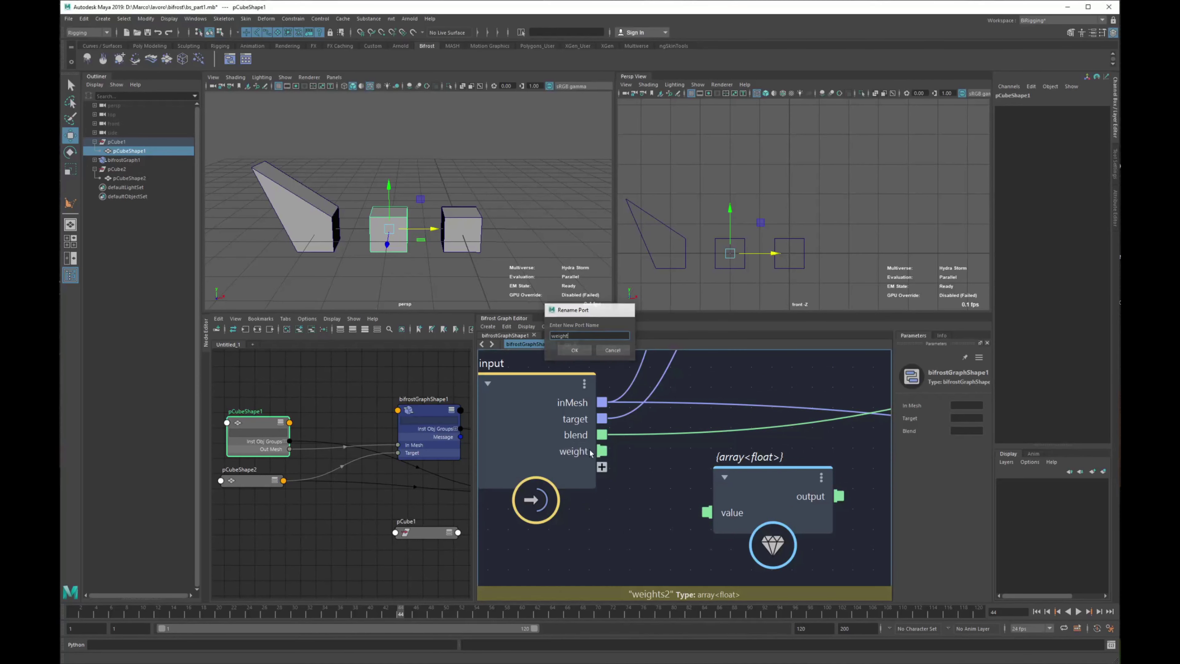
Restore the Script Editor and highlight the cmds.addAttr line that adds the multi float attribute
alt+middle_drag(672, 497, 584, 478)
scroll(695, 462, down, 3)
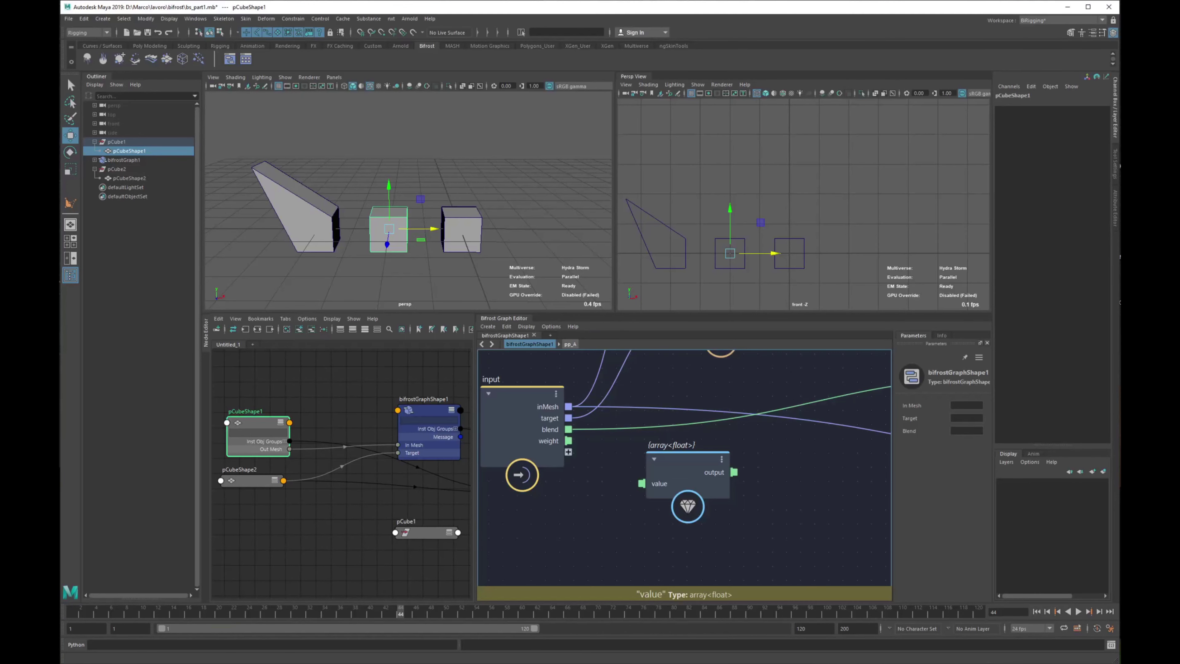
right_click(64, 660)
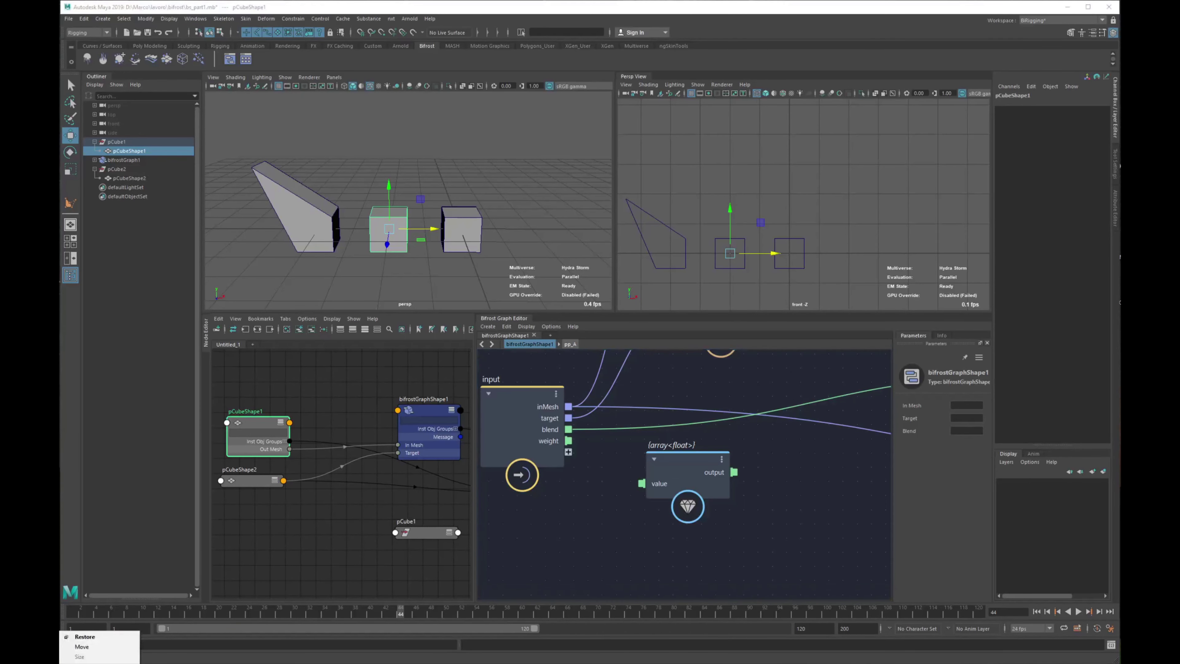
click(82, 635)
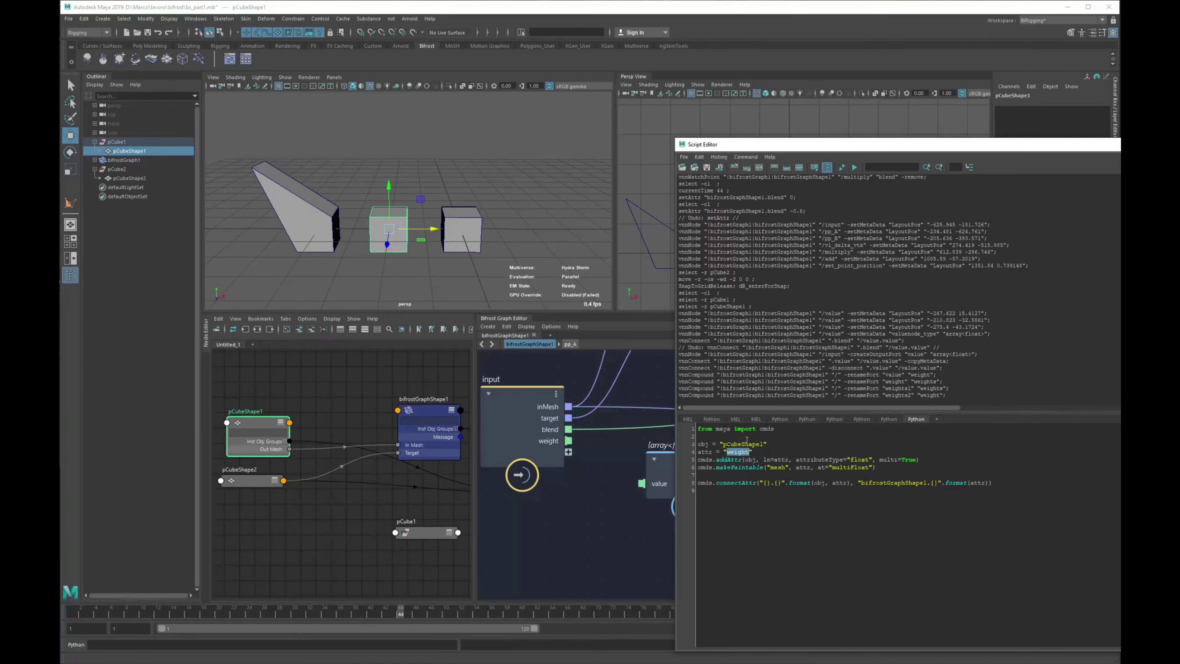
triple_click(727, 461)
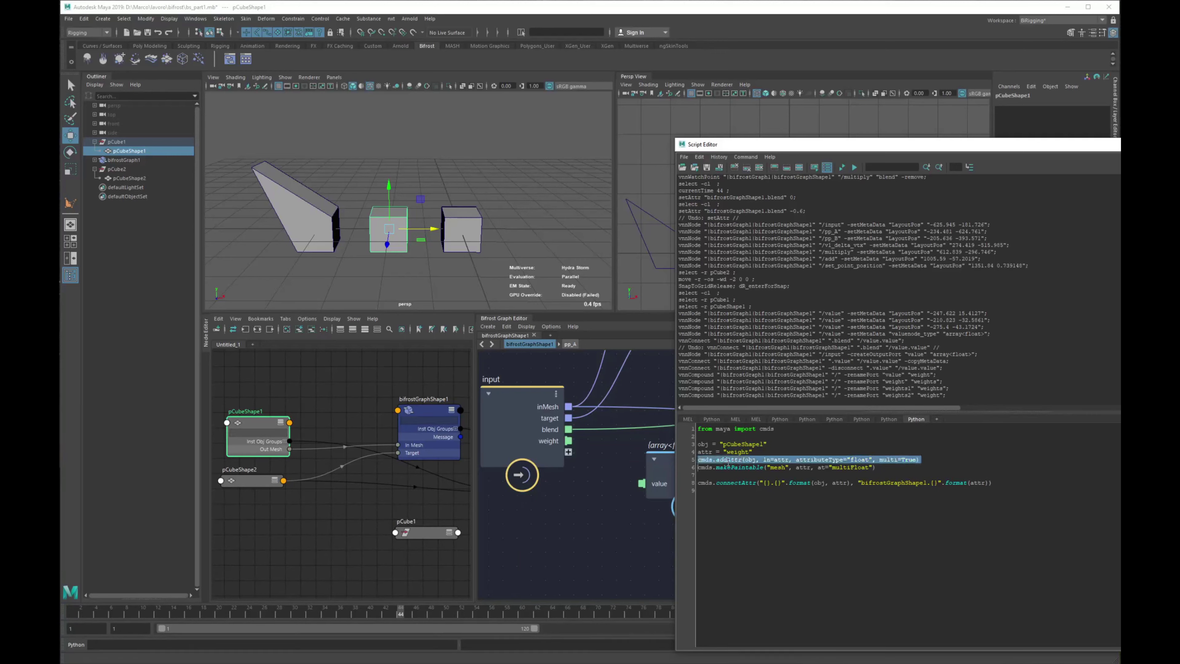
click(758, 451)
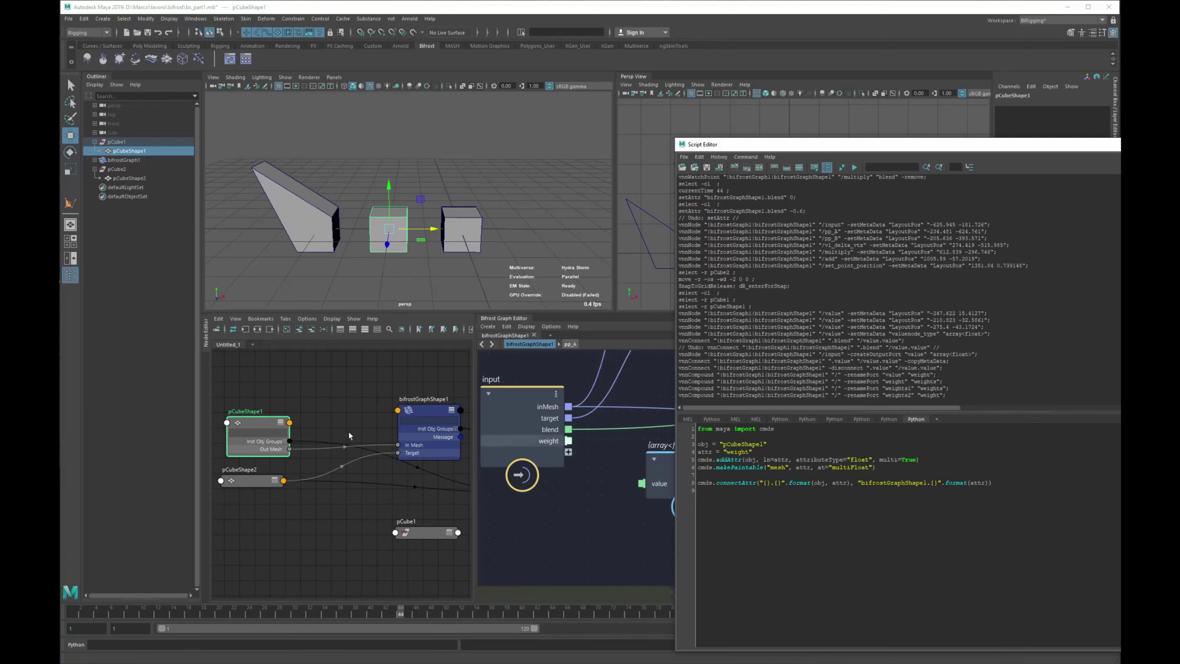
click(798, 459)
triple_click(799, 460)
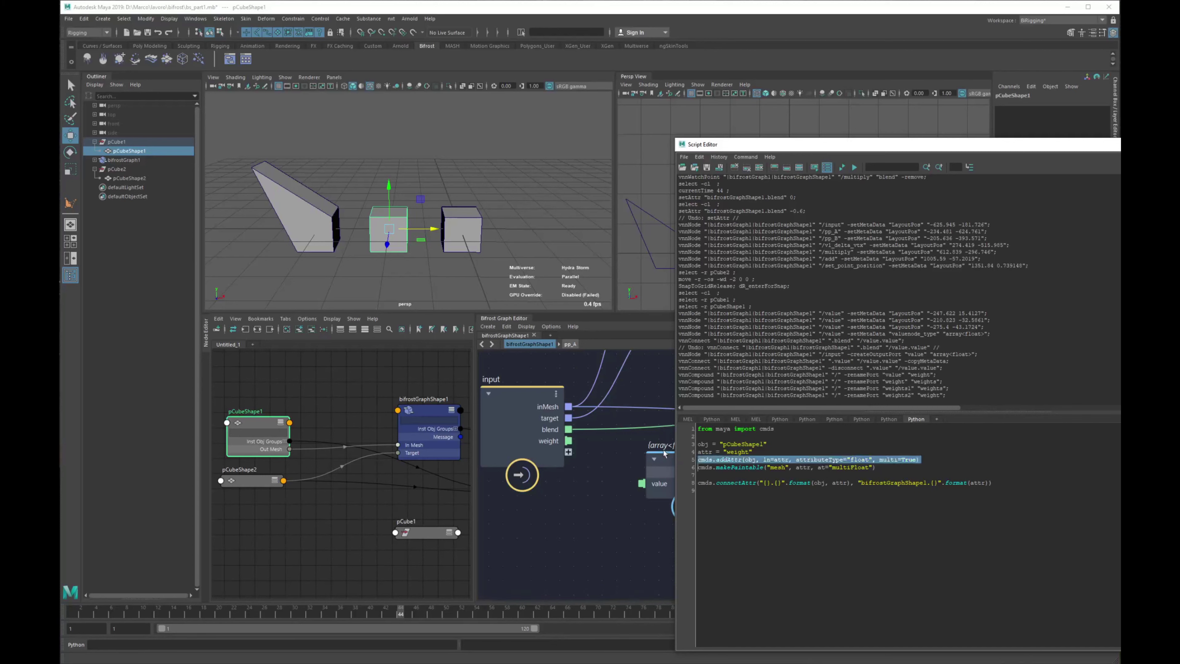
Examine the weight attribute name, the float type and the multi flag in the cmds.addAttr part of the script
click(766, 458)
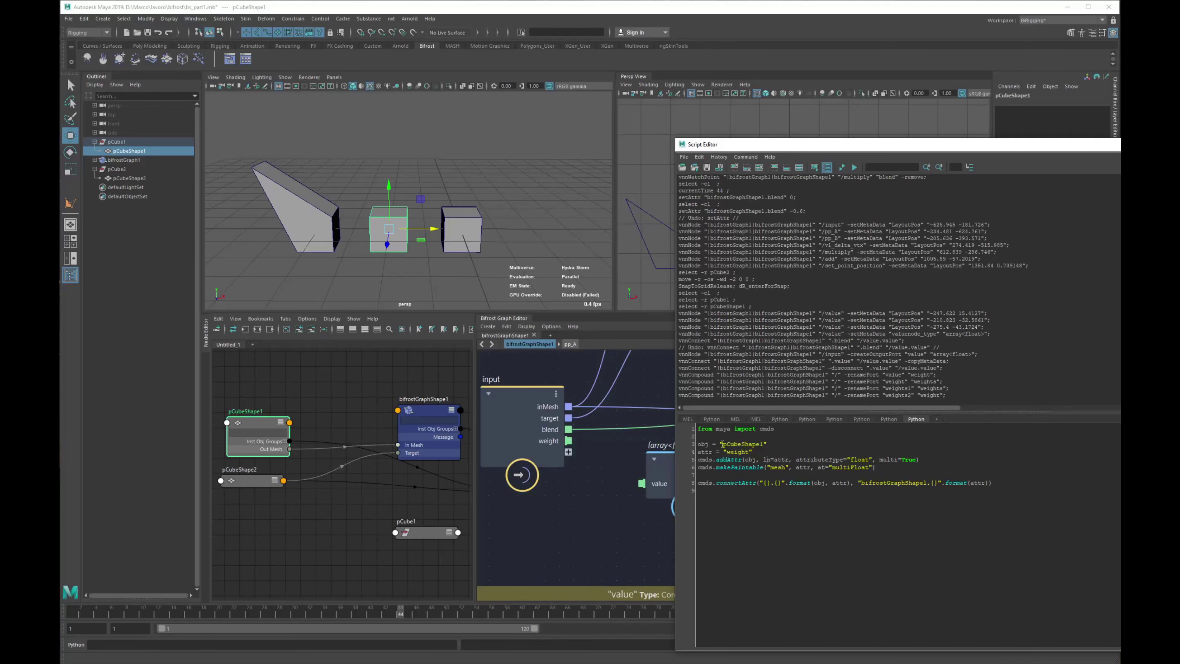
double_click(738, 451)
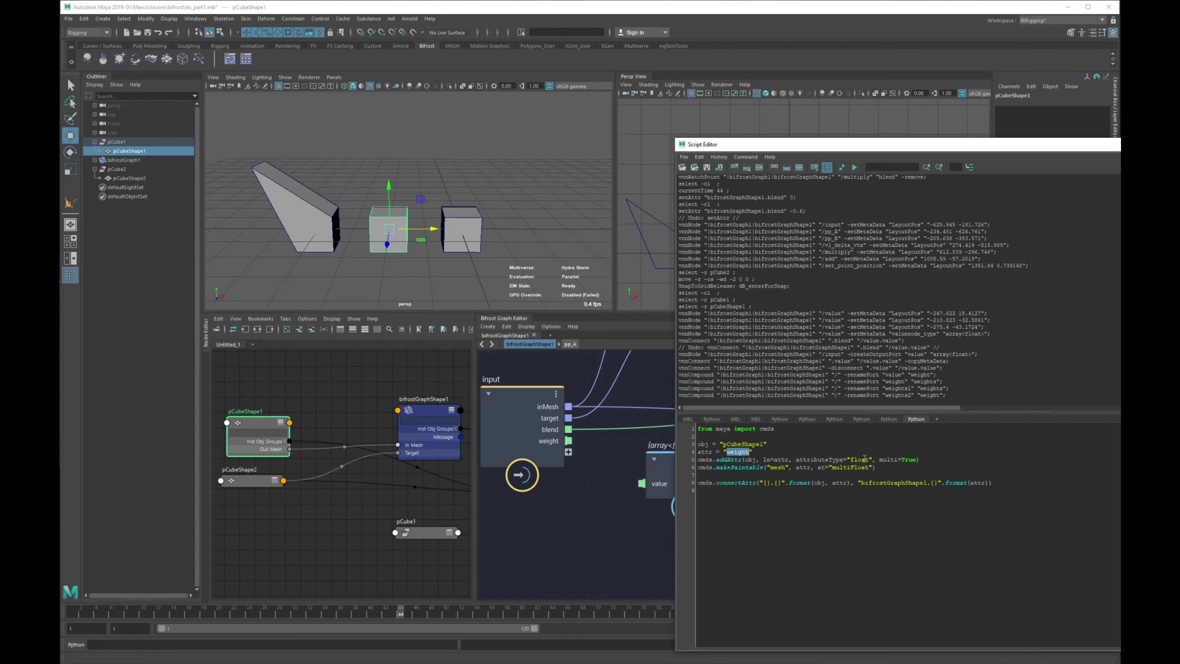
click(879, 459)
double_click(860, 459)
click(883, 459)
triple_click(878, 460)
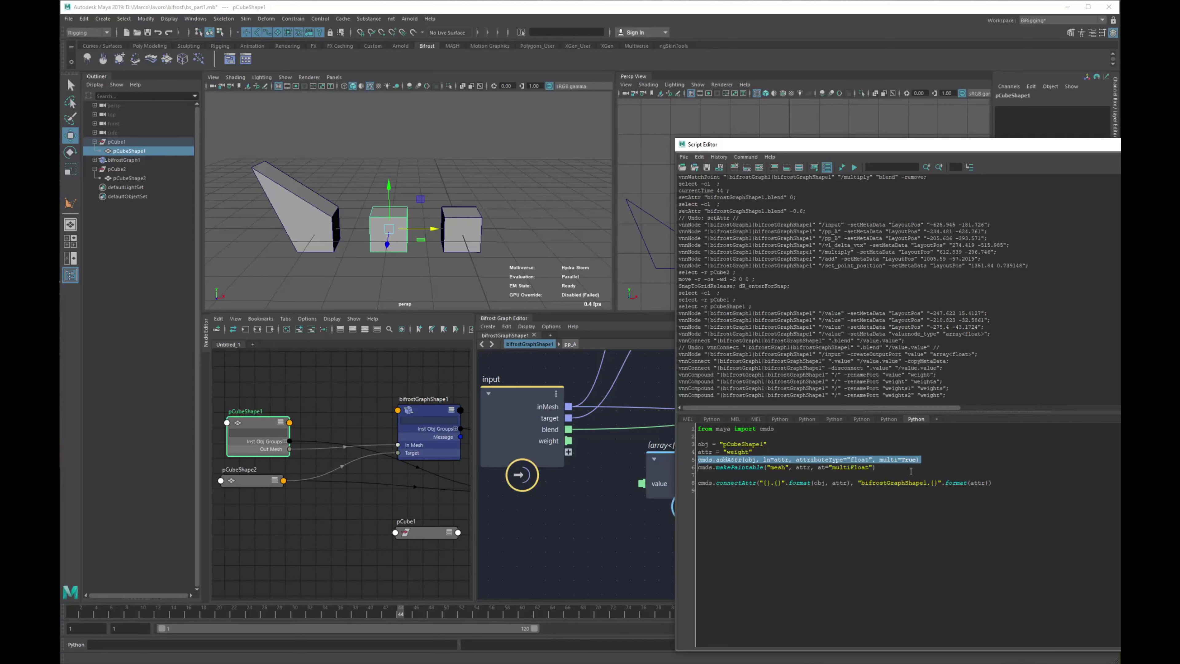
click(843, 497)
Run the script's import, obj and attr definitions and the cmds.addAttr line to add the multi float weight attribute to pCubeShape1
drag(770, 450, 697, 427)
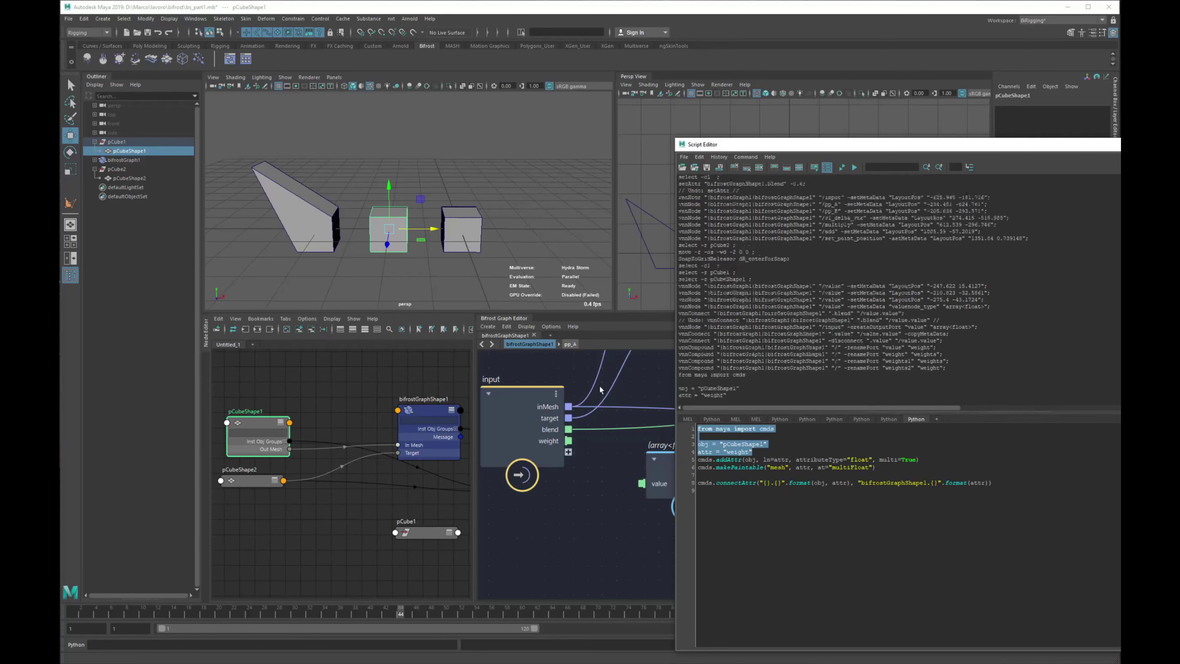
key(ctrl+Return)
triple_click(817, 460)
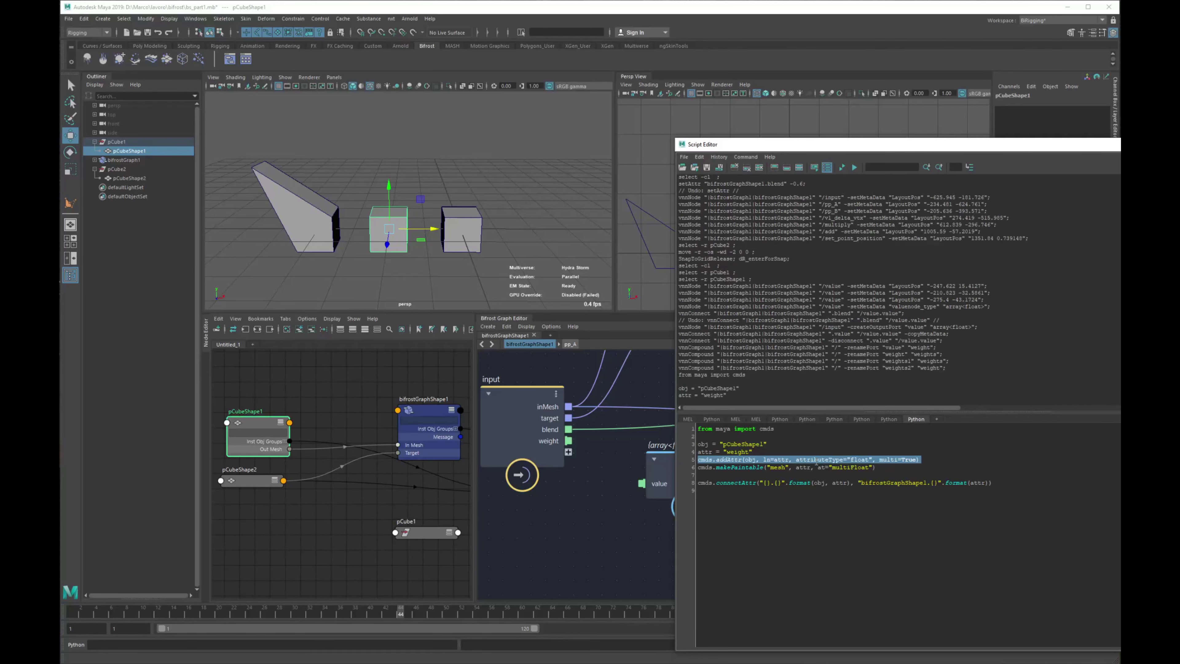
key(ctrl+Return)
Run the cmds.makePaintable line so the mesh's weight attribute can be painted as a multiFloat
double_click(739, 468)
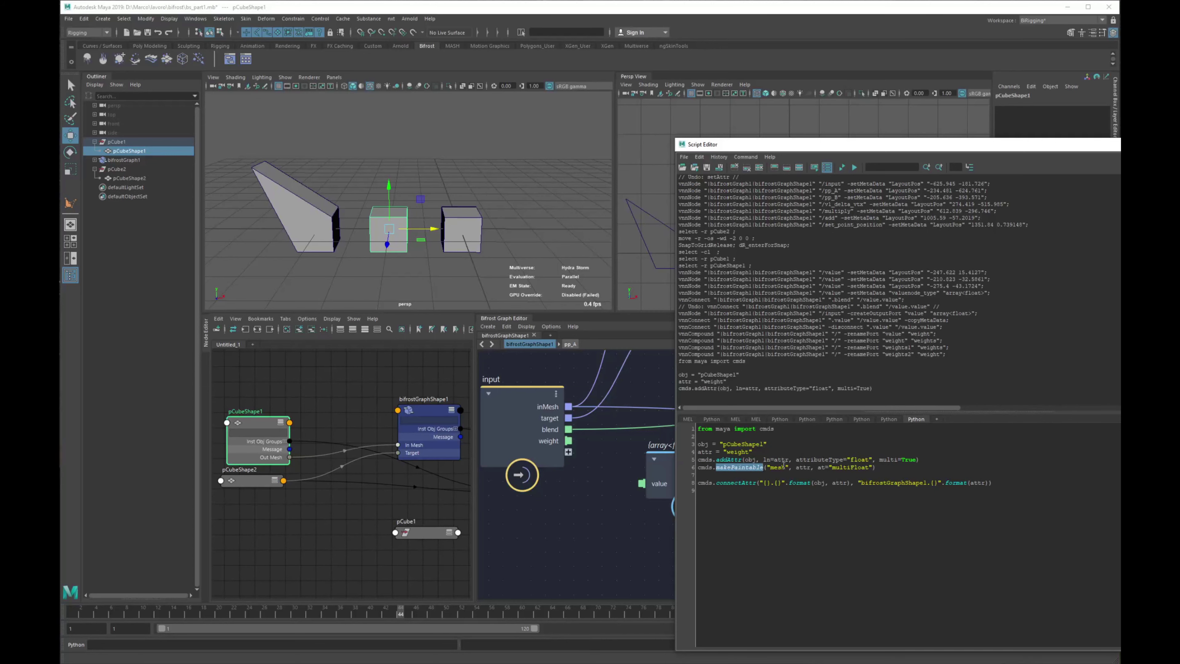
click(776, 469)
double_click(775, 469)
double_click(739, 468)
double_click(847, 468)
triple_click(848, 462)
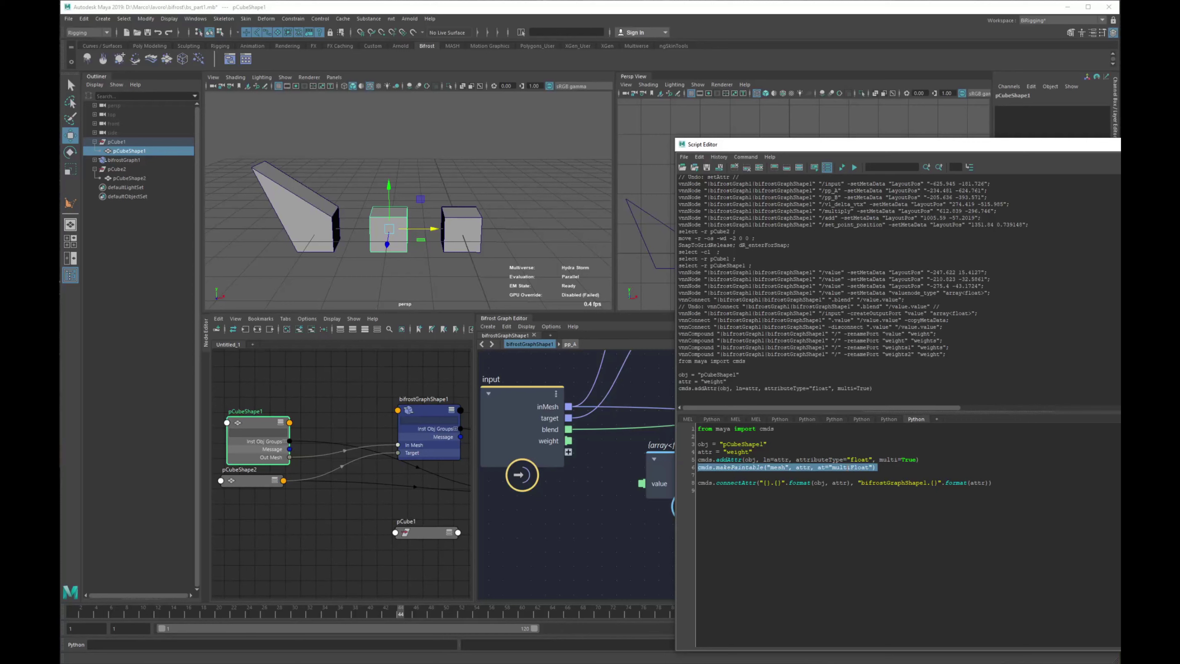
key(ctrl+Return)
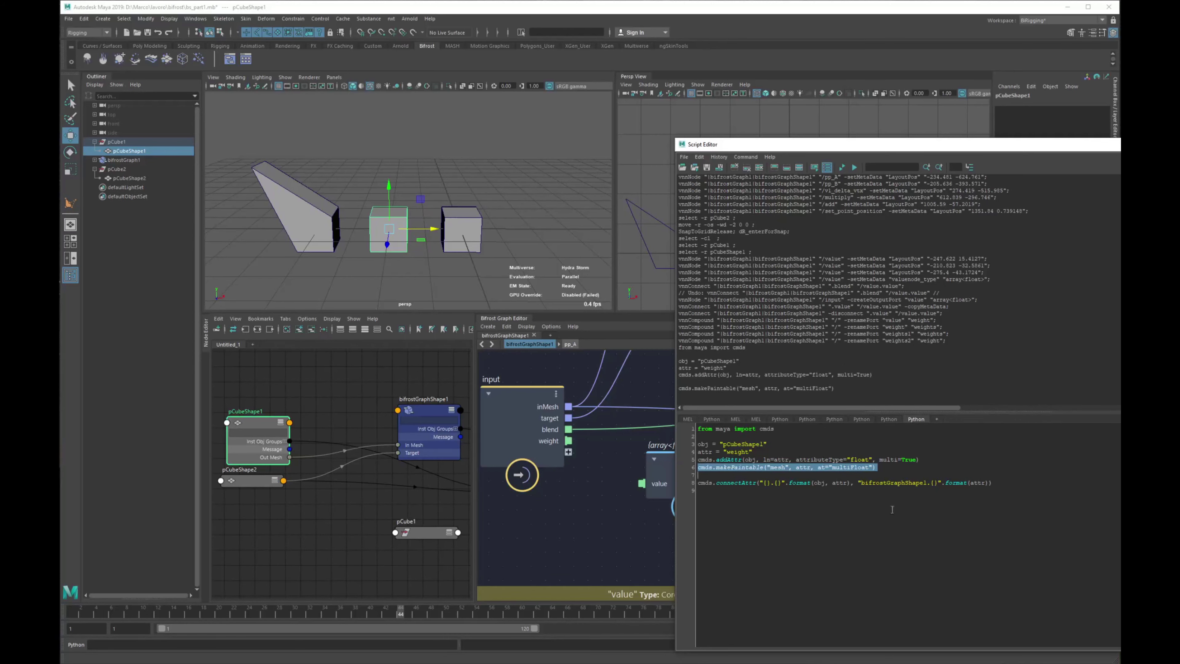
click(915, 499)
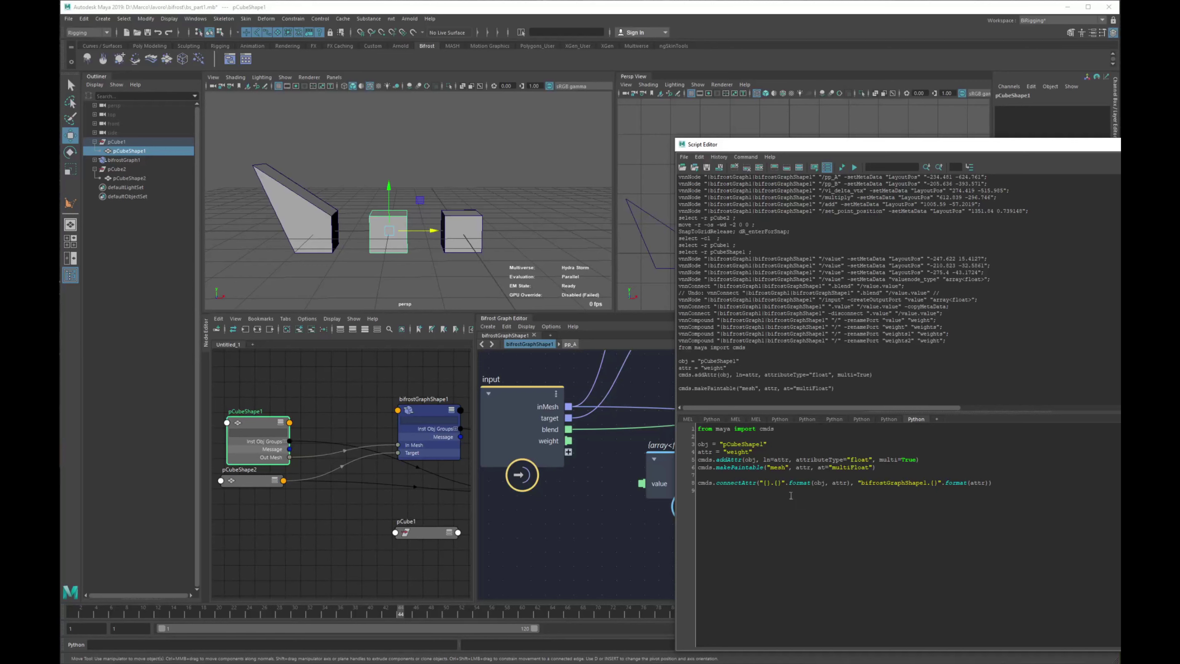
Run the cmds.connectAttr line to connect pCubeShape1.weight to bifrostGraphShape1.weight, and close the Script Editor to check the connection
triple_click(808, 489)
key(ctrl+Return)
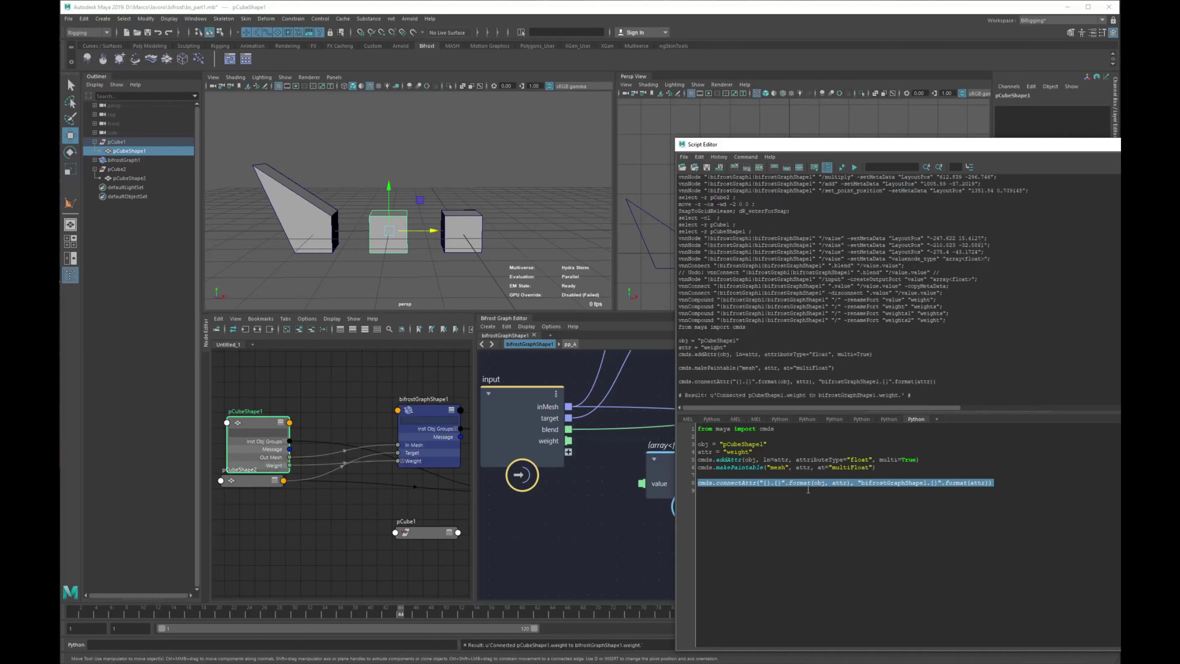
click(1114, 144)
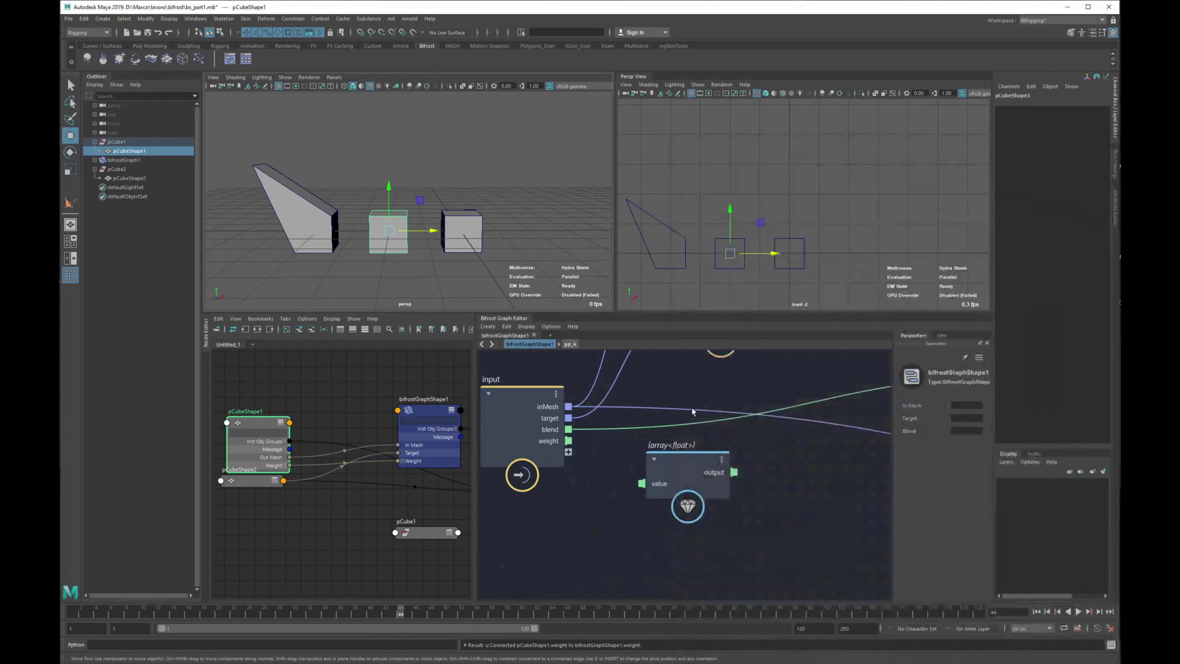
key(f)
drag(342, 444, 303, 407)
alt+middle_drag(393, 457, 293, 453)
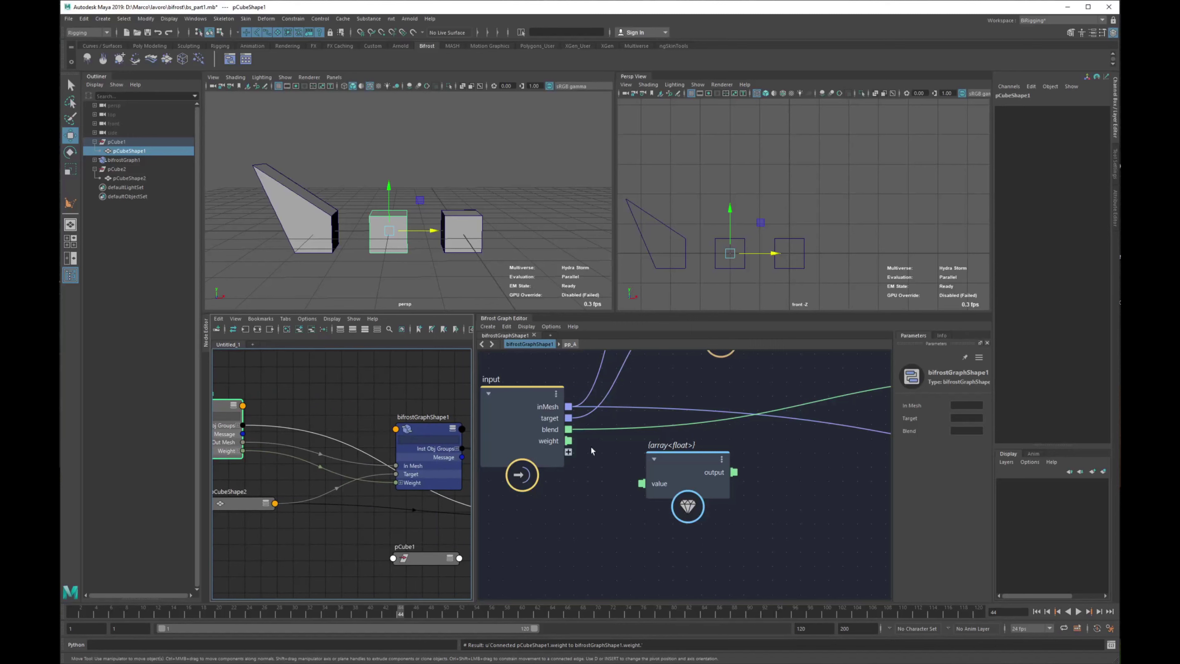
alt+middle_drag(312, 484, 418, 493)
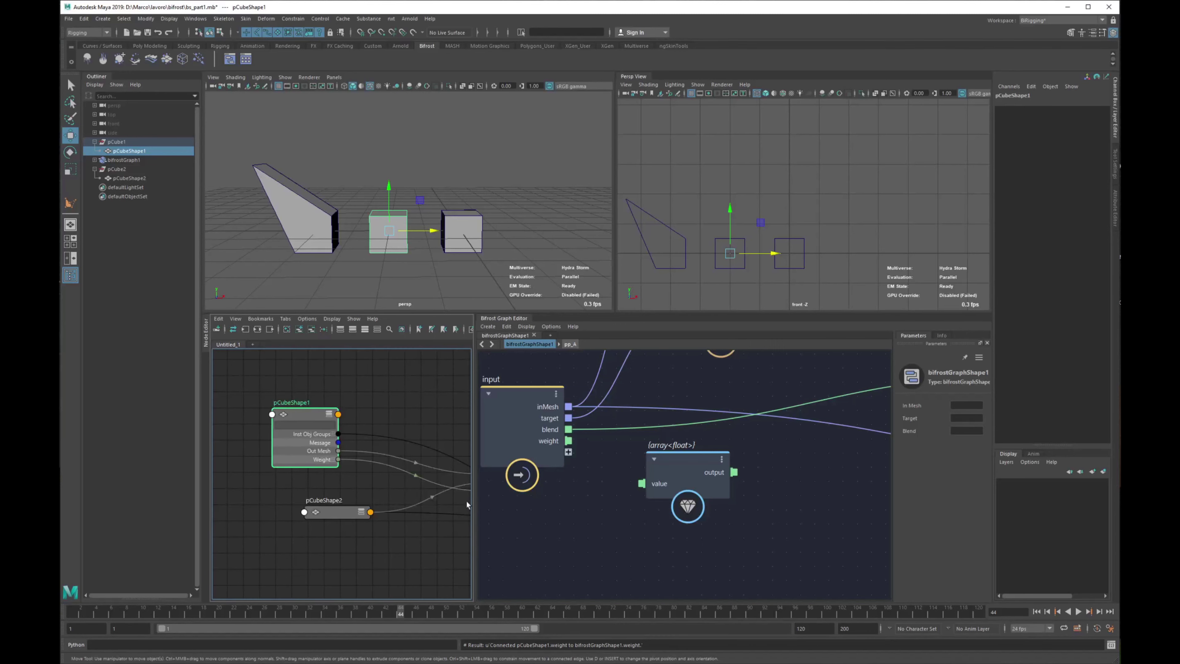
Move the array<float> value node farther away from the input node, into empty graph space
drag(693, 472, 845, 552)
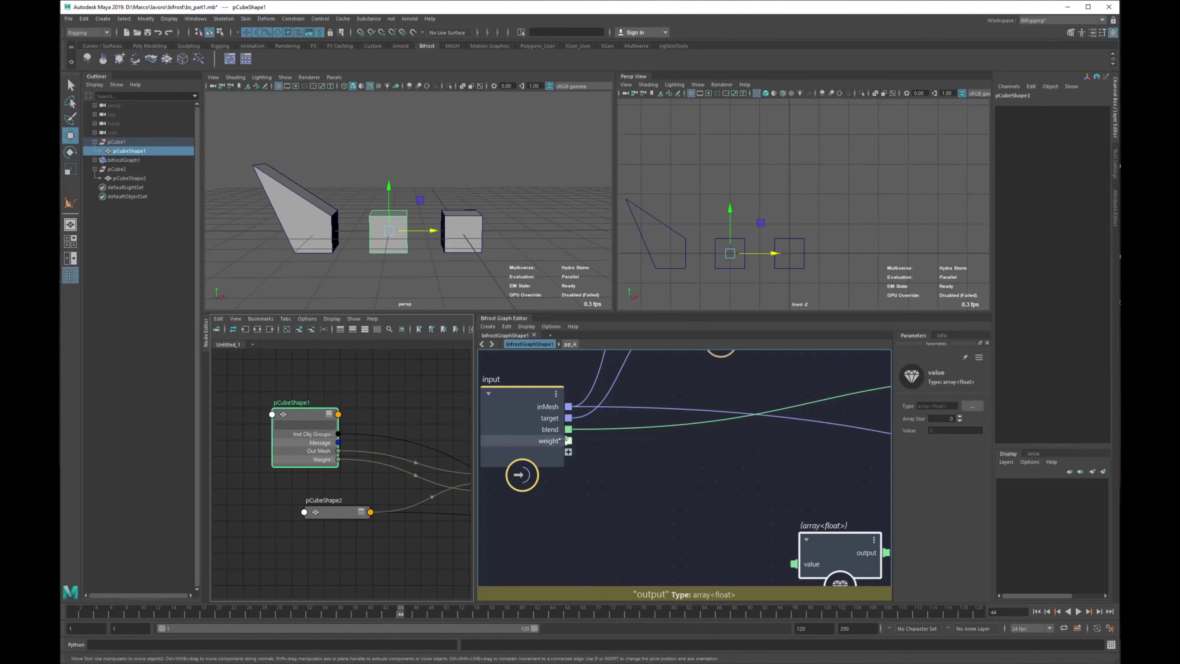
alt+middle_drag(630, 418, 609, 467)
scroll(609, 466, down, 3)
scroll(609, 467, up, 2)
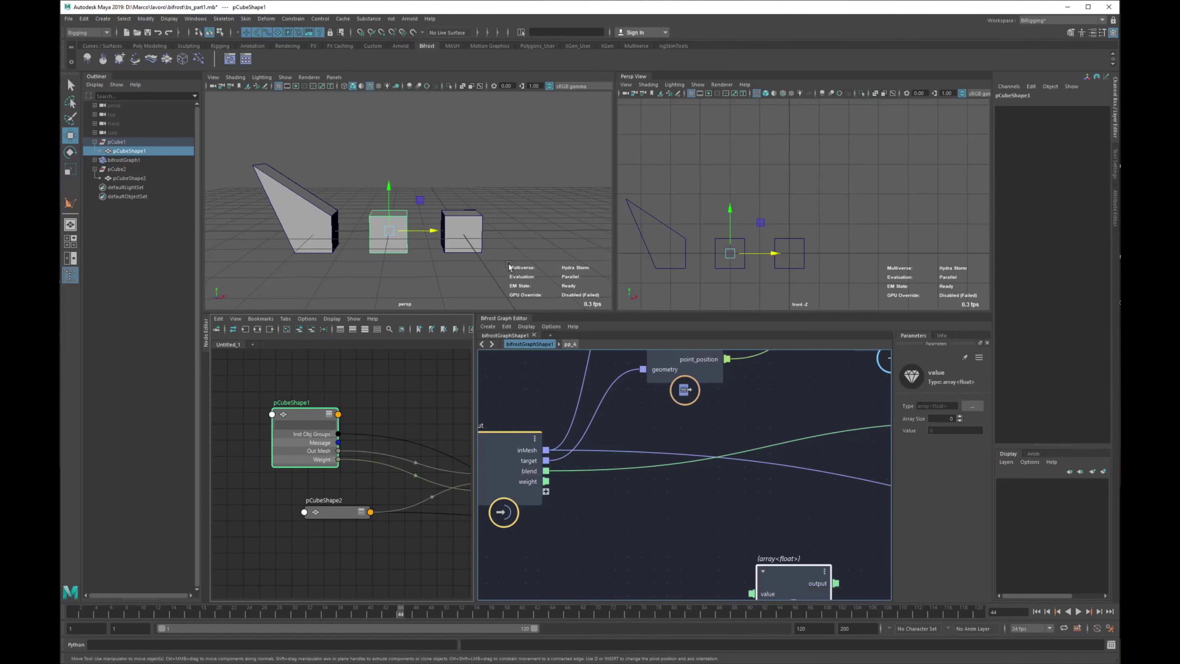
Start the Paint Attributes Tool on pCube1 for the pCubeShape1.weight attribute and flood it with a value of 1
click(438, 222)
click(374, 220)
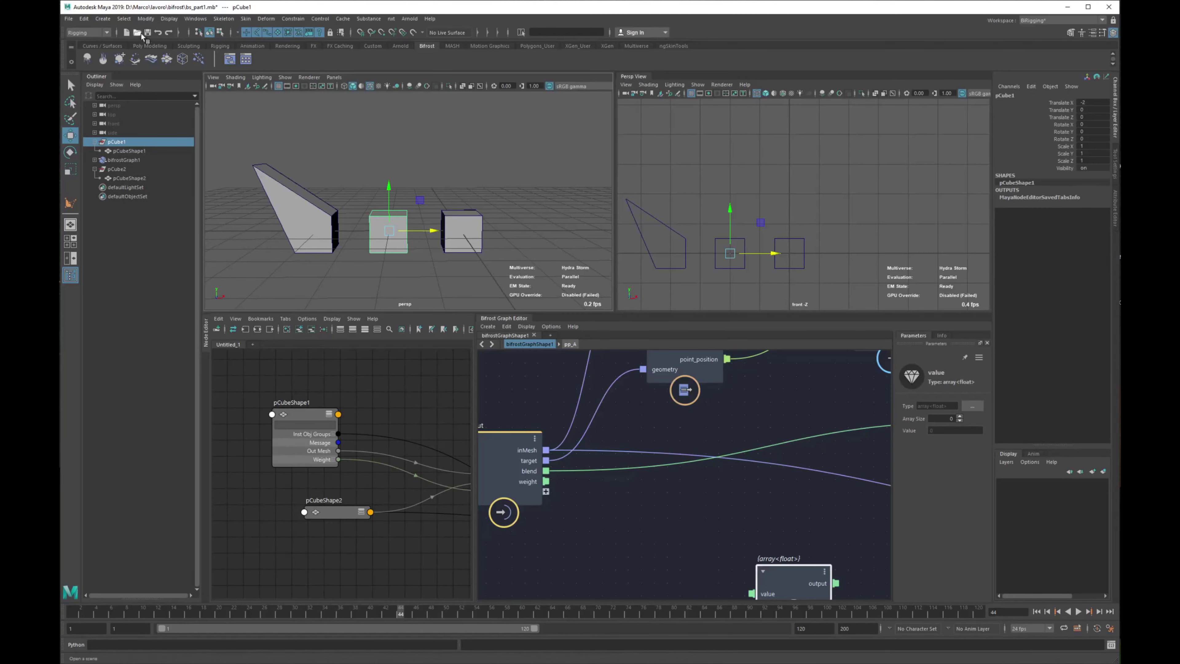
click(146, 19)
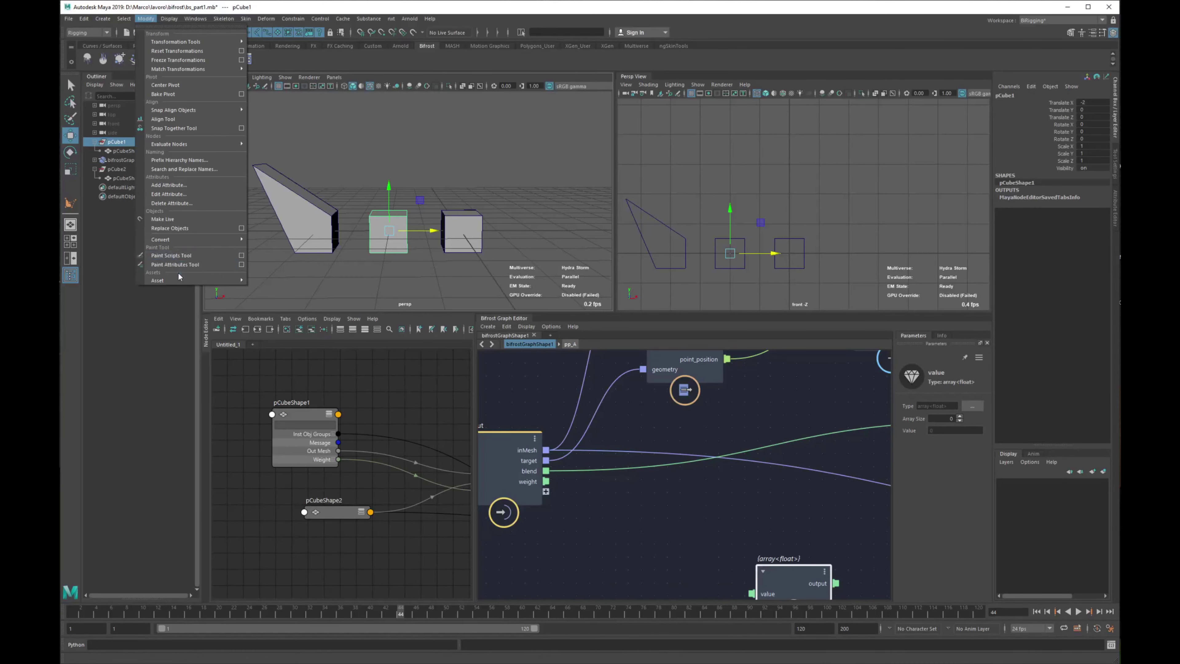
click(240, 266)
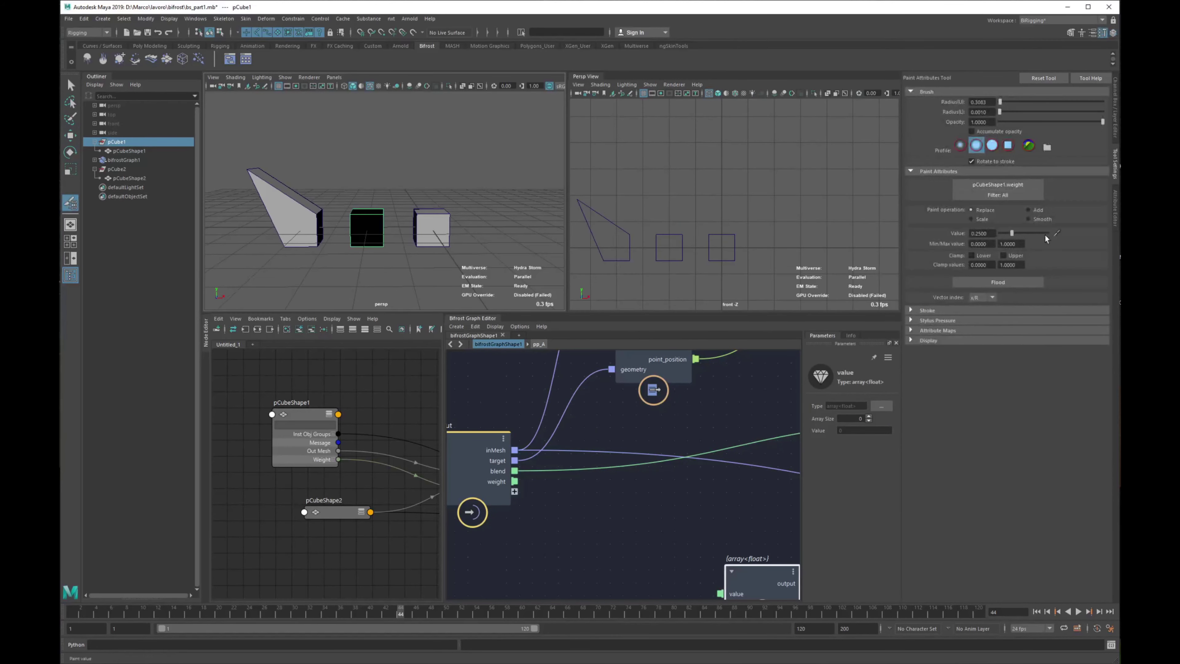
click(1013, 185)
mouse_move(1041, 189)
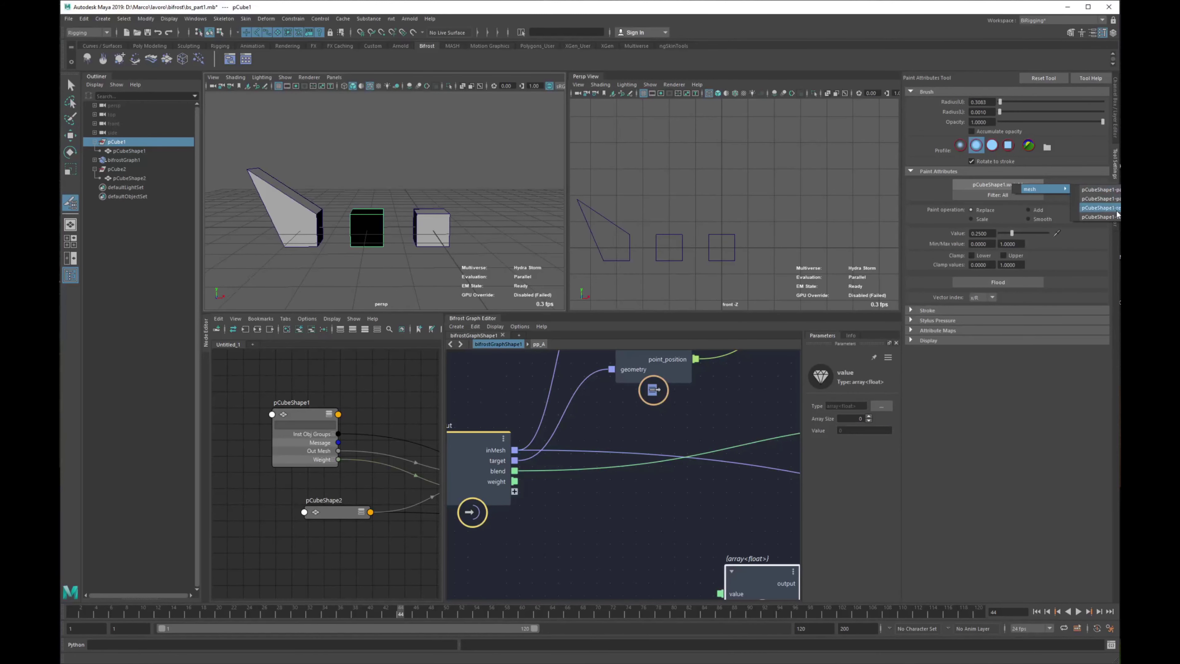
click(1094, 217)
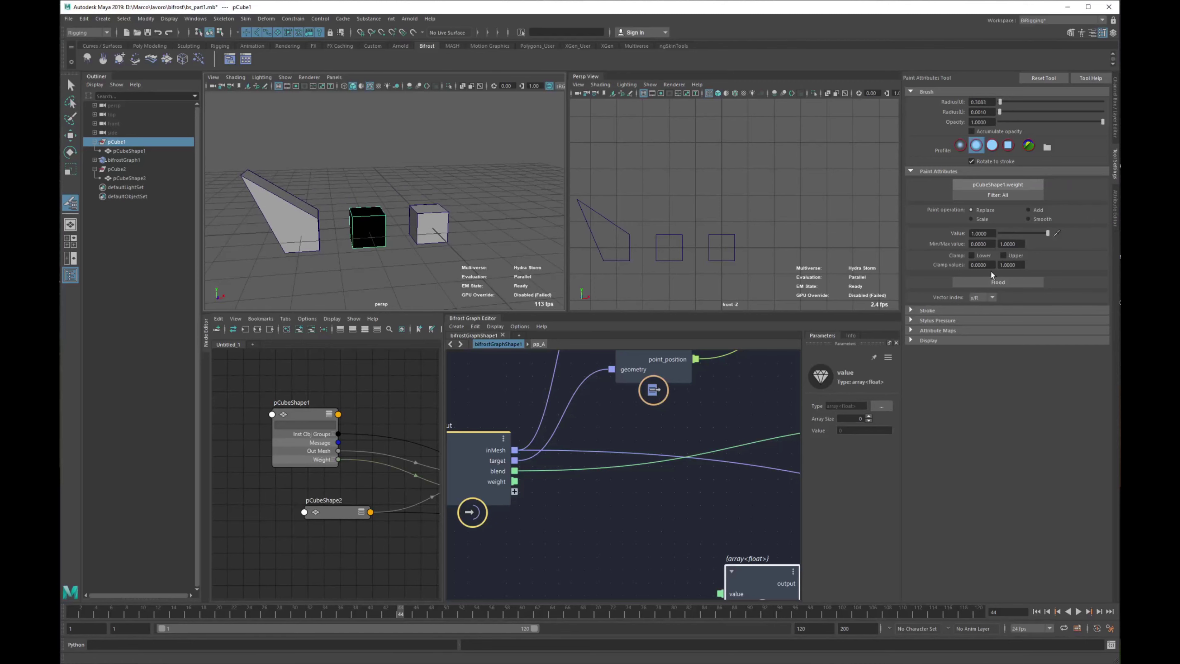
click(990, 282)
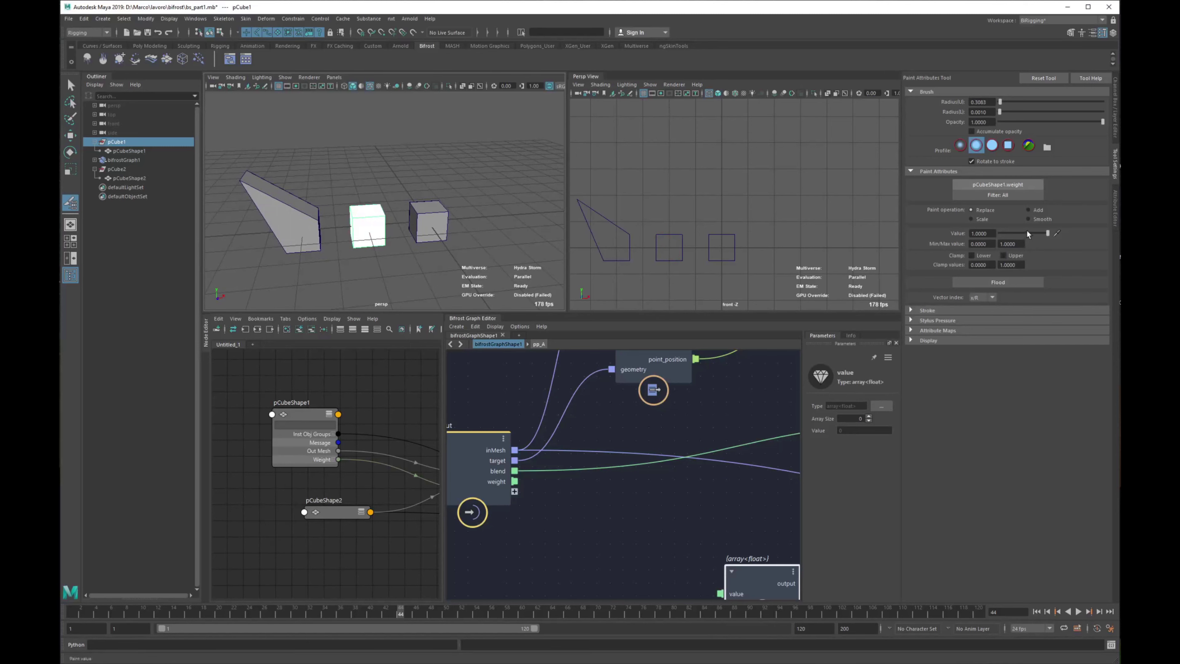
Set the paint value to about 0.25, dab it on an upper corner of pCube1, and leave the paint tool
click(995, 235)
text(0)
key(Return)
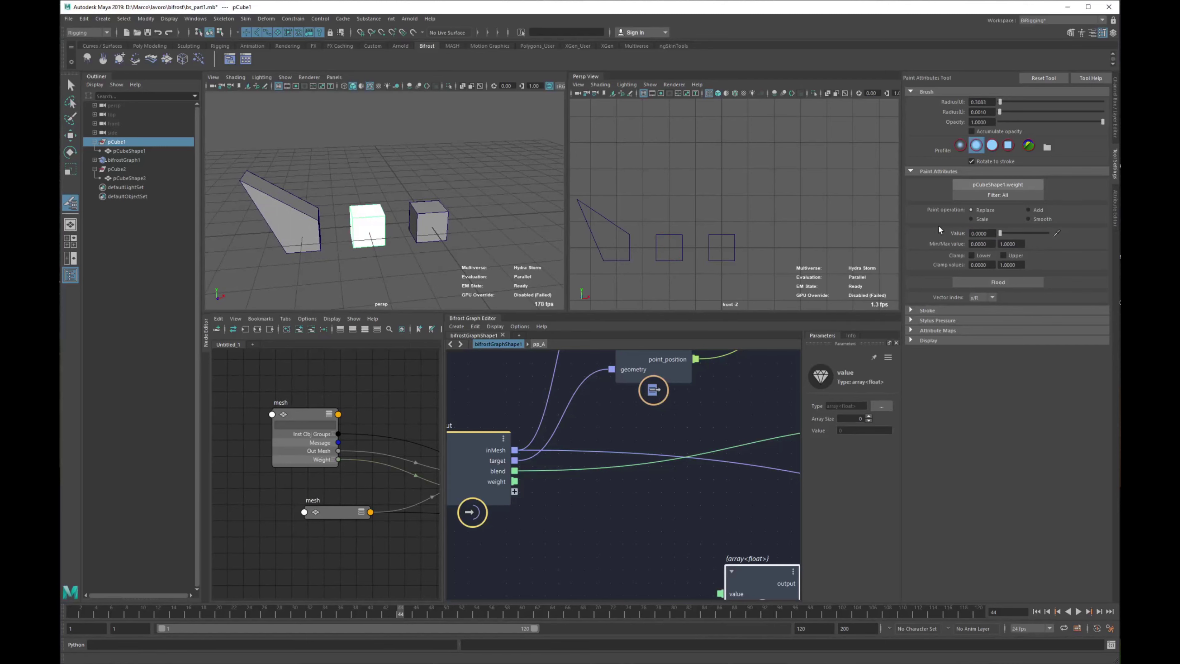
drag(1016, 235, 1011, 233)
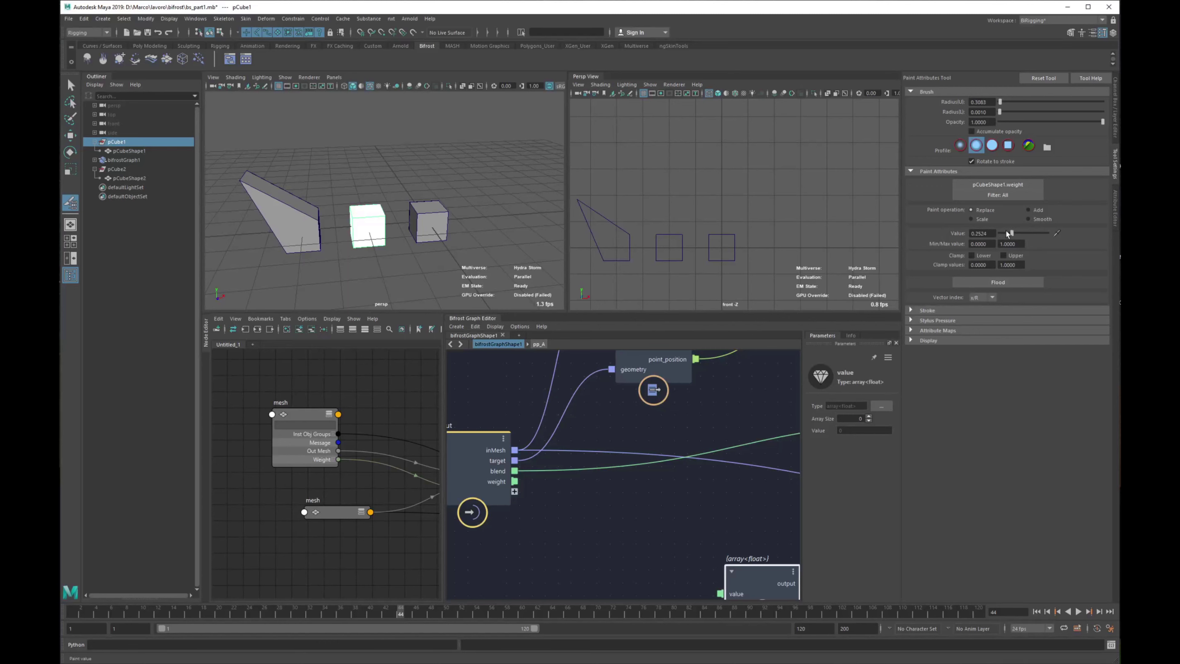
click(356, 217)
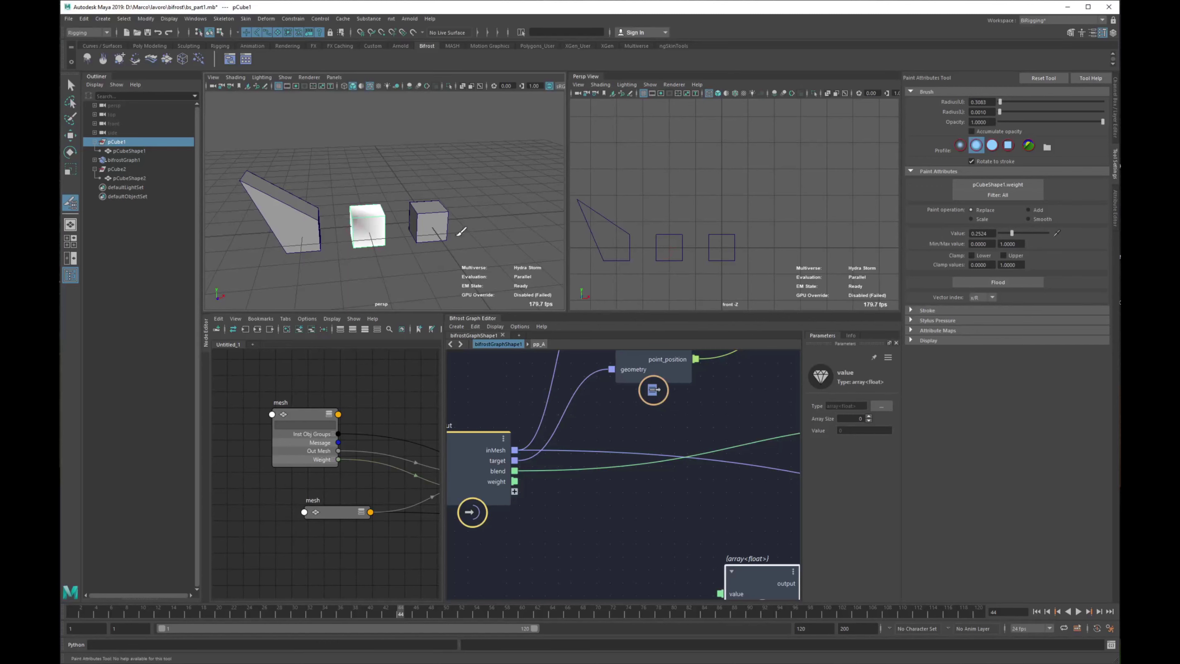
alt+drag(450, 203, 444, 208)
key(w)
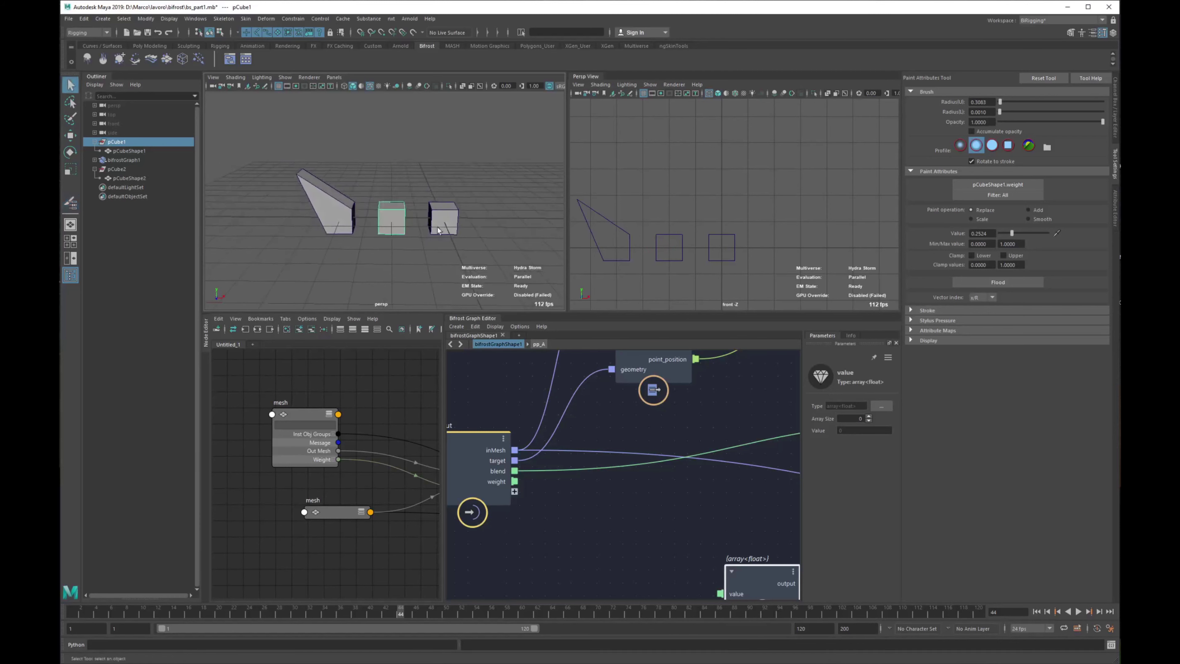
Select the bifrostGraph1 cube and shift the graph's add, set_point_position and output nodes farther downstream
click(444, 219)
scroll(580, 466, down, 2)
alt+middle_drag(634, 474, 483, 480)
scroll(483, 479, down, 2)
alt+middle_drag(680, 467, 533, 423)
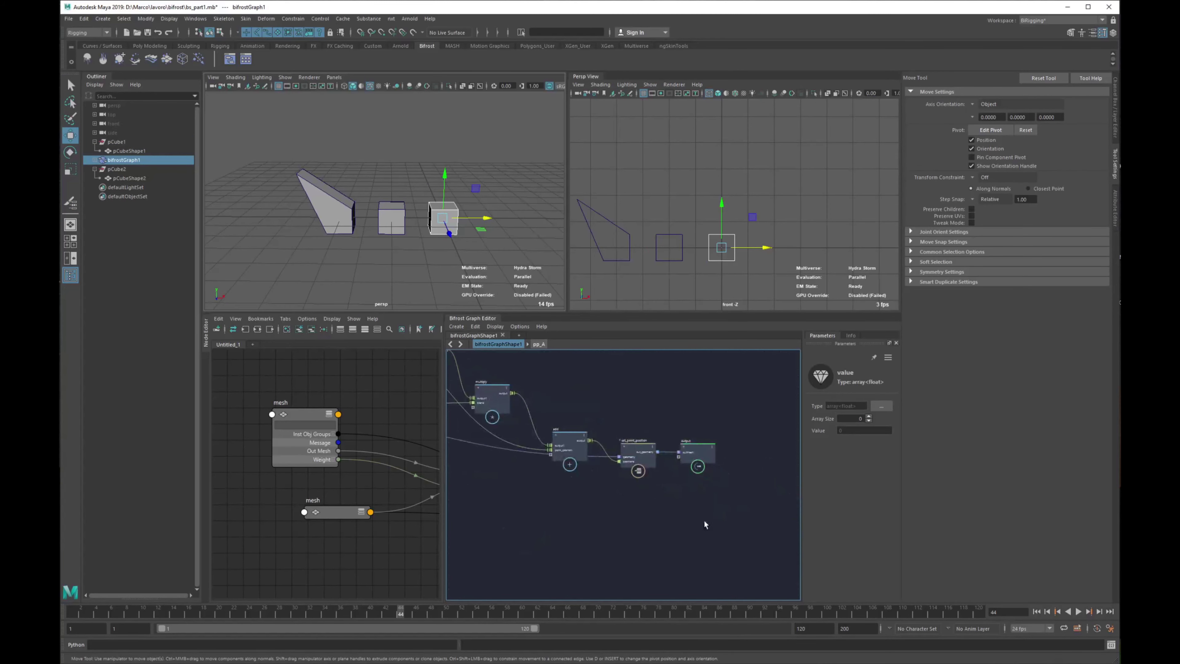
drag(706, 524, 669, 450)
scroll(602, 419, up, 3)
alt+middle_drag(470, 382, 633, 427)
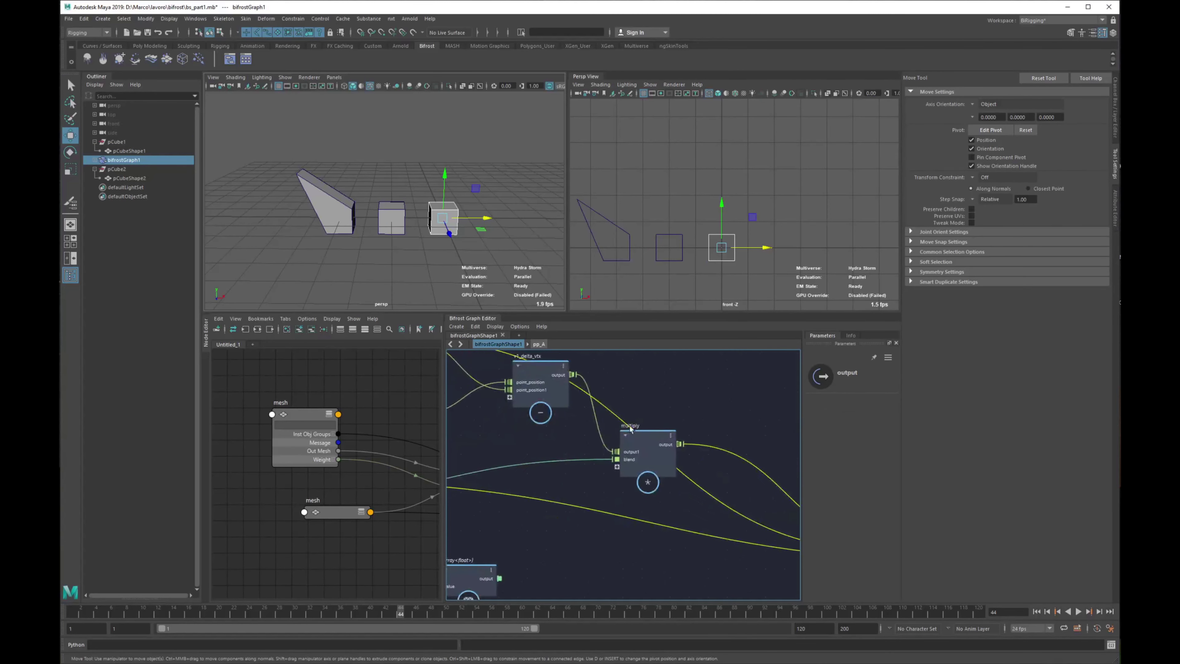
Move the multiply node farther away from the v1_delta_vtx node to open a gap between them
click(651, 435)
click(682, 384)
drag(660, 441, 766, 437)
scroll(622, 399, down, 2)
alt+middle_drag(622, 399, 573, 428)
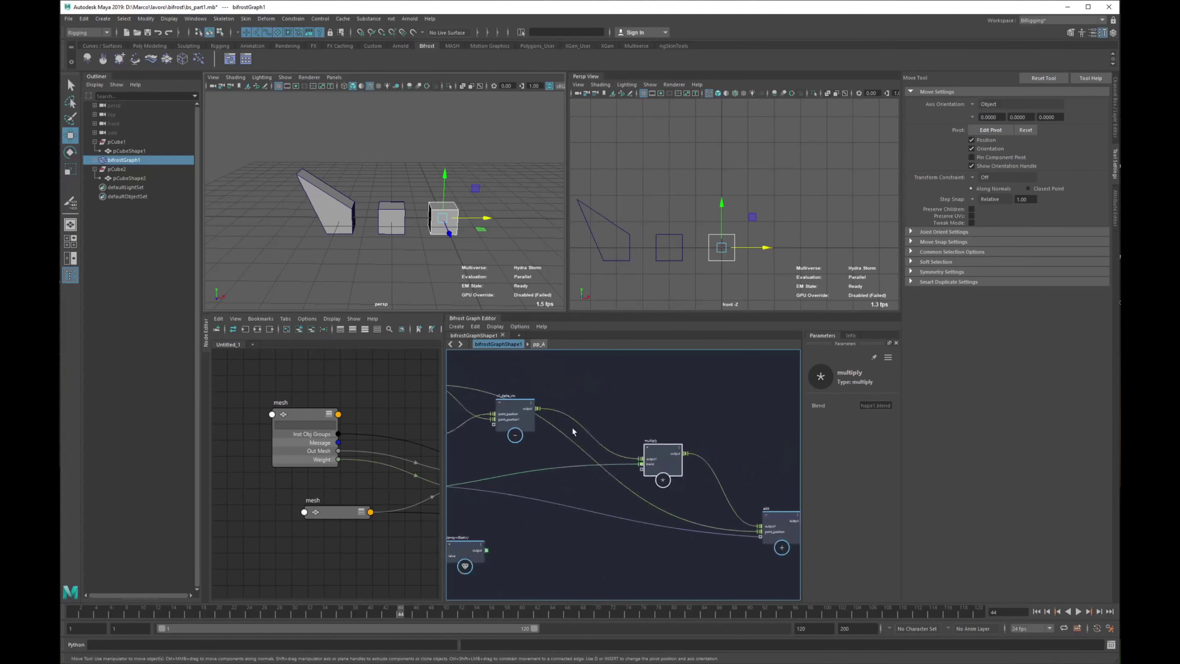
drag(647, 450, 680, 463)
alt+middle_drag(587, 425, 671, 418)
scroll(658, 465, up, 2)
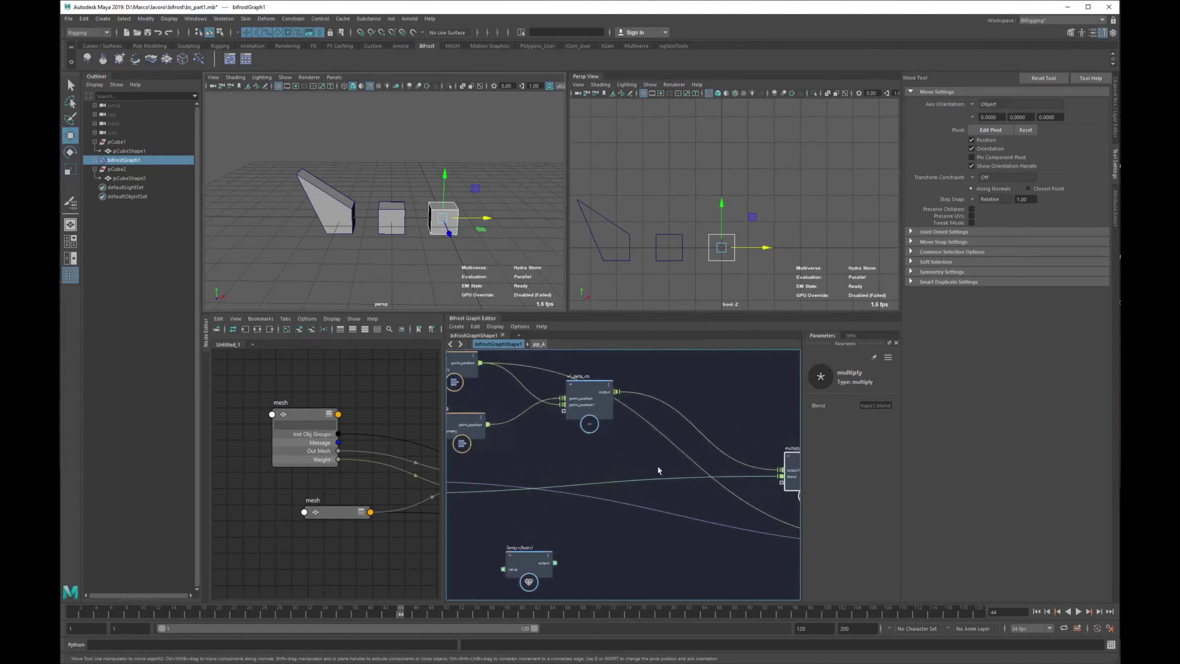
Insert a second multiply node into the connection between v1_delta_vtx and the existing multiply node, and place it in the gap
drag(696, 396, 707, 355)
key(Tab)
text(mul)
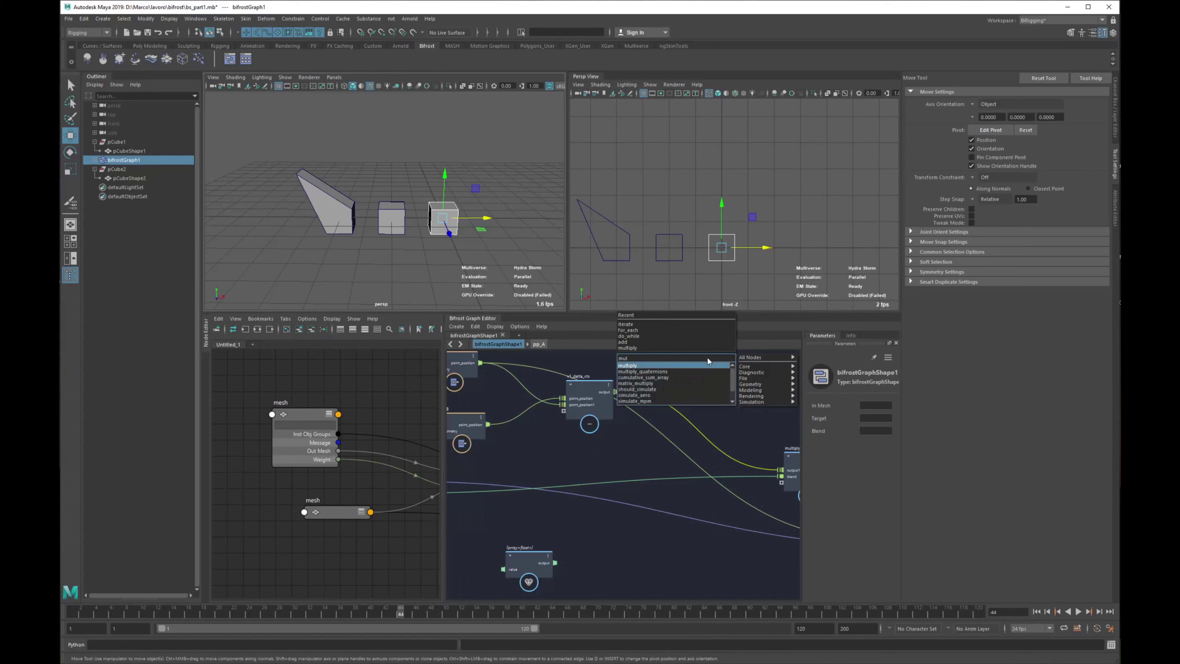
key(Return)
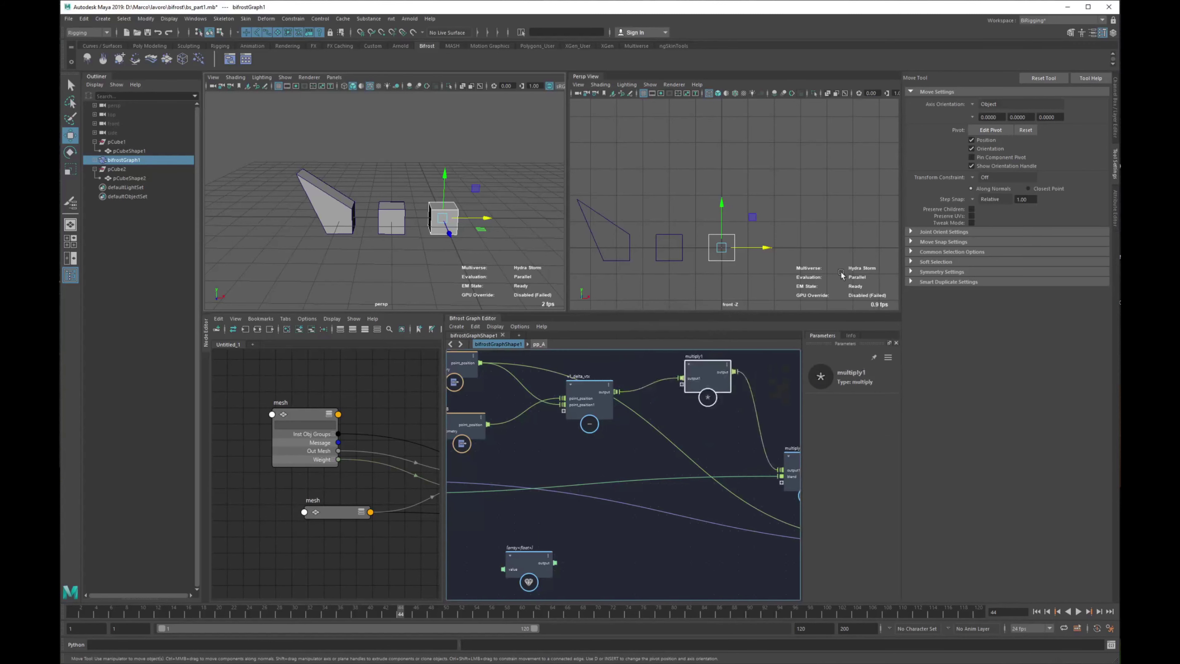
drag(718, 378, 703, 441)
Connect the input node's weight port to the newly inserted multiply node as an additional input
alt+middle_drag(633, 466, 762, 448)
scroll(757, 451, down, 4)
scroll(664, 467, up, 4)
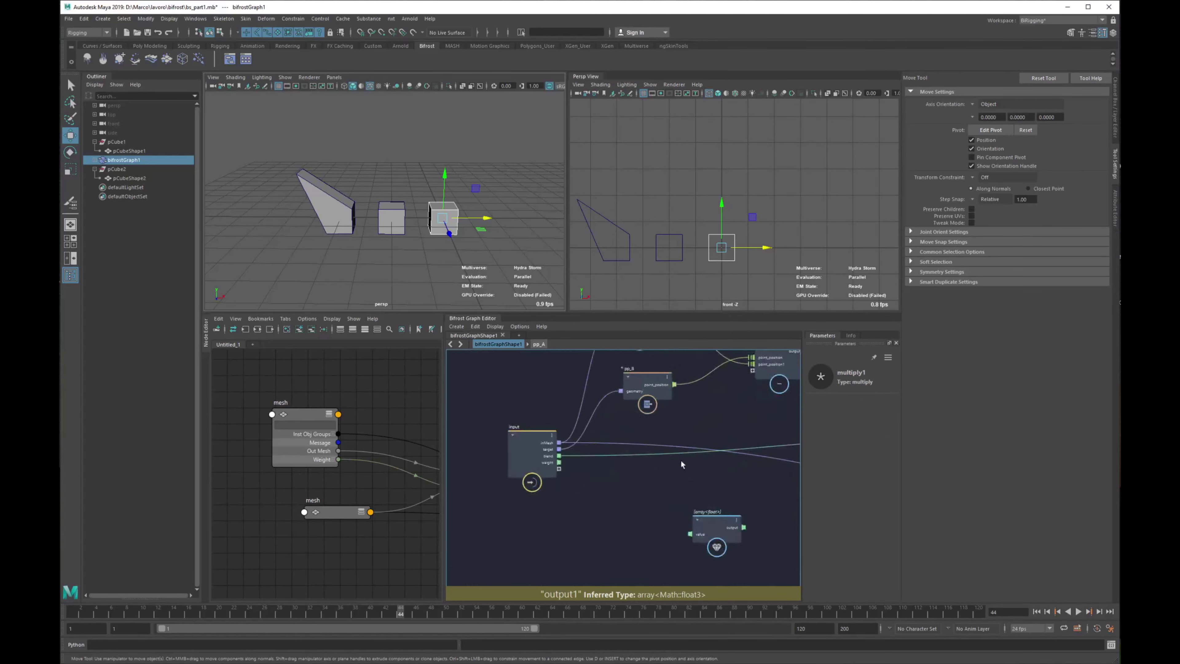
alt+middle_drag(680, 461, 588, 457)
drag(448, 391, 409, 392)
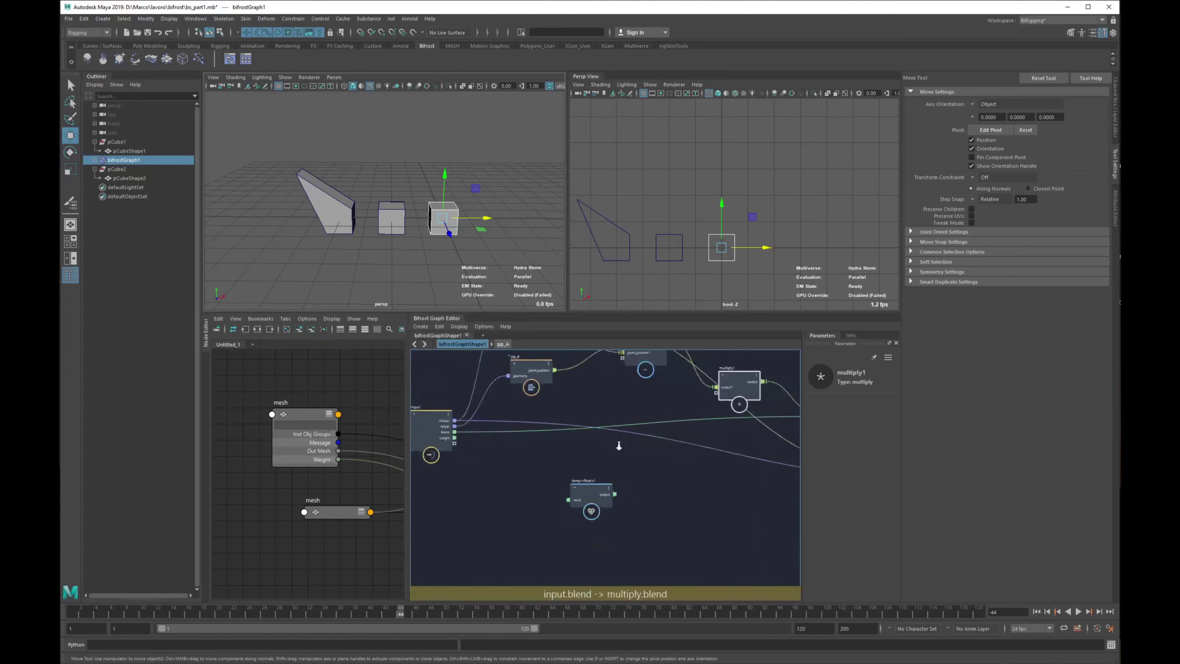
scroll(520, 456, down, 2)
drag(474, 441, 537, 459)
drag(474, 439, 710, 400)
alt+middle_drag(633, 469, 589, 521)
alt+right_drag(589, 521, 590, 524)
scroll(590, 524, up, 2)
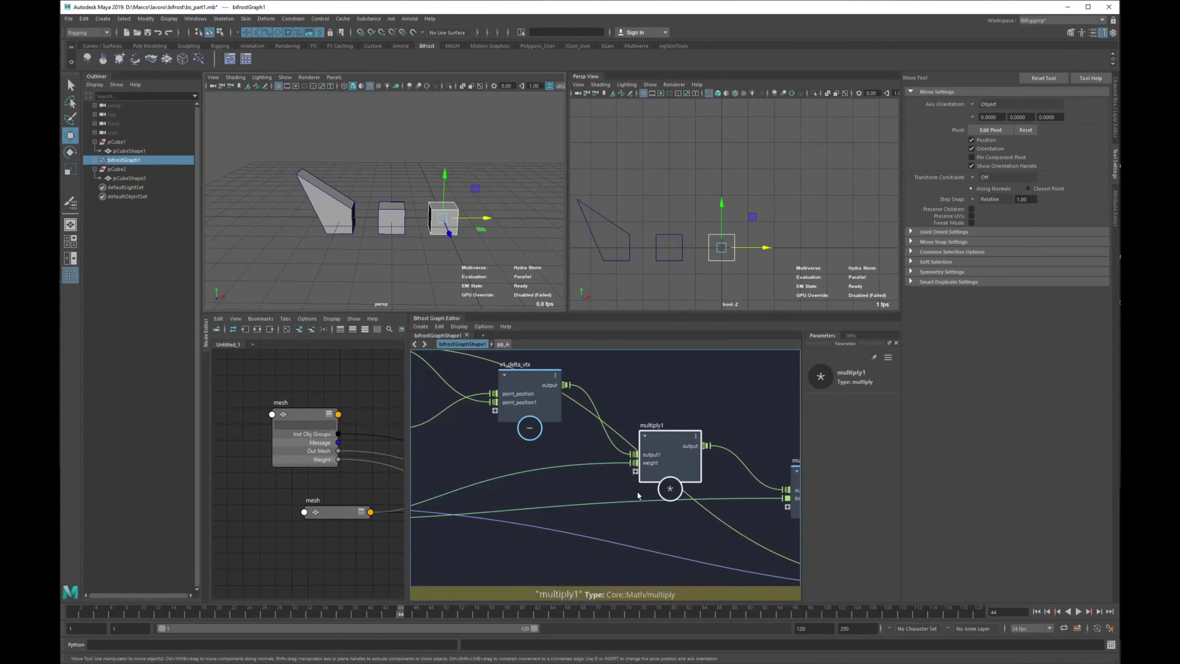
middle_drag(687, 534, 596, 524)
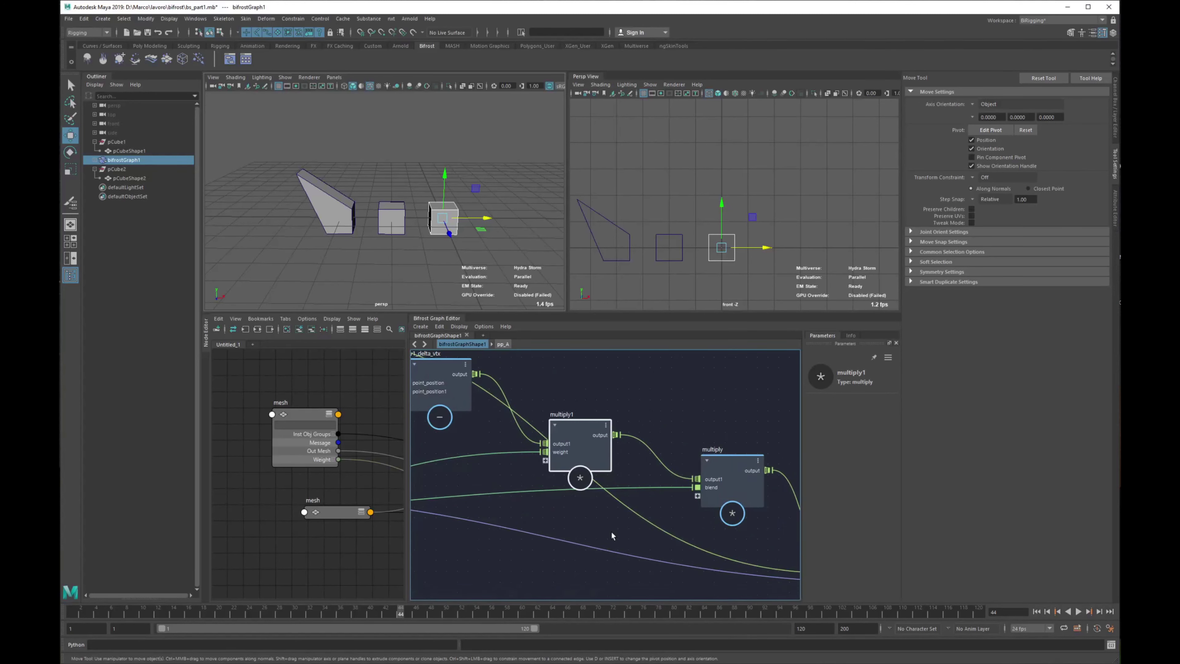
Enlarge the Node Editor area and bring pCube1's transform node above its mesh node, moving the mesh node up slightly
drag(184, 612, 423, 616)
click(427, 104)
drag(405, 391, 590, 400)
alt+right_drag(429, 384, 338, 366)
alt+middle_drag(442, 373, 421, 449)
alt+right_drag(421, 449, 434, 448)
scroll(434, 448, up, 1)
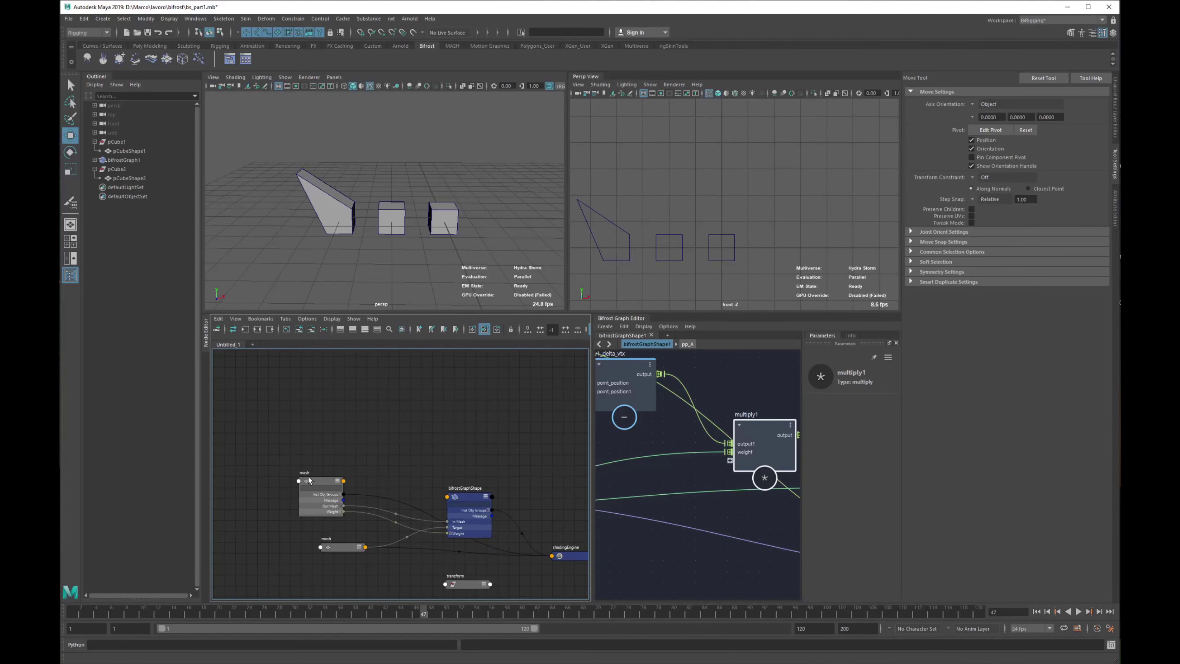
drag(308, 479, 308, 467)
click(364, 412)
click(120, 142)
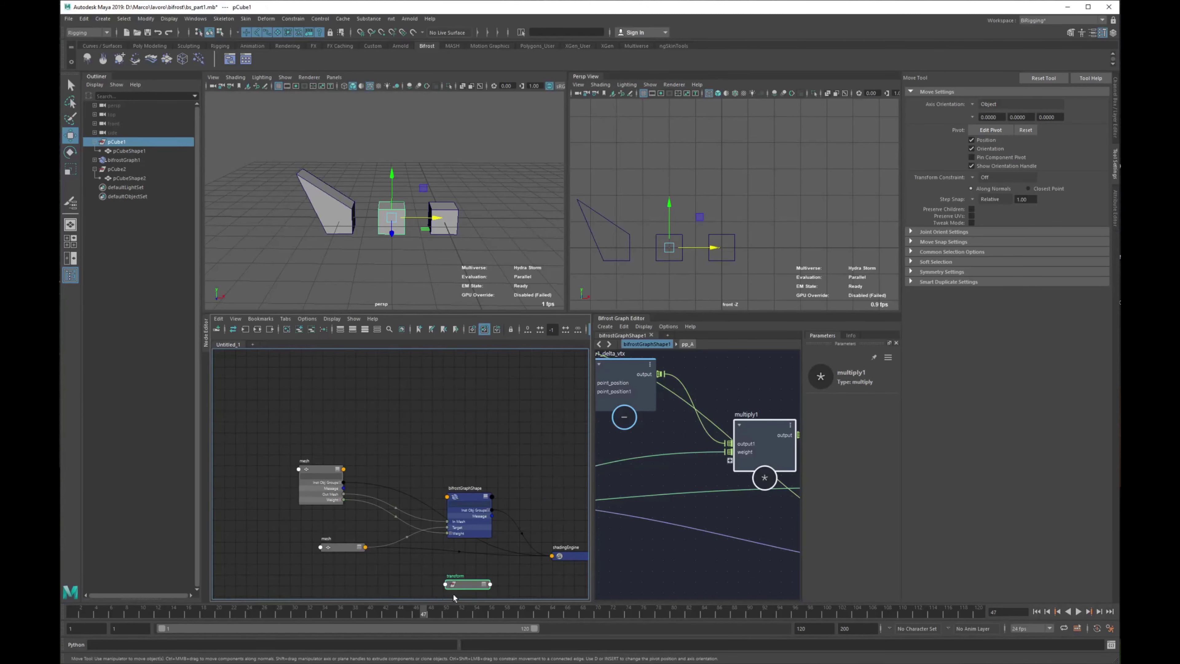
drag(462, 585, 334, 418)
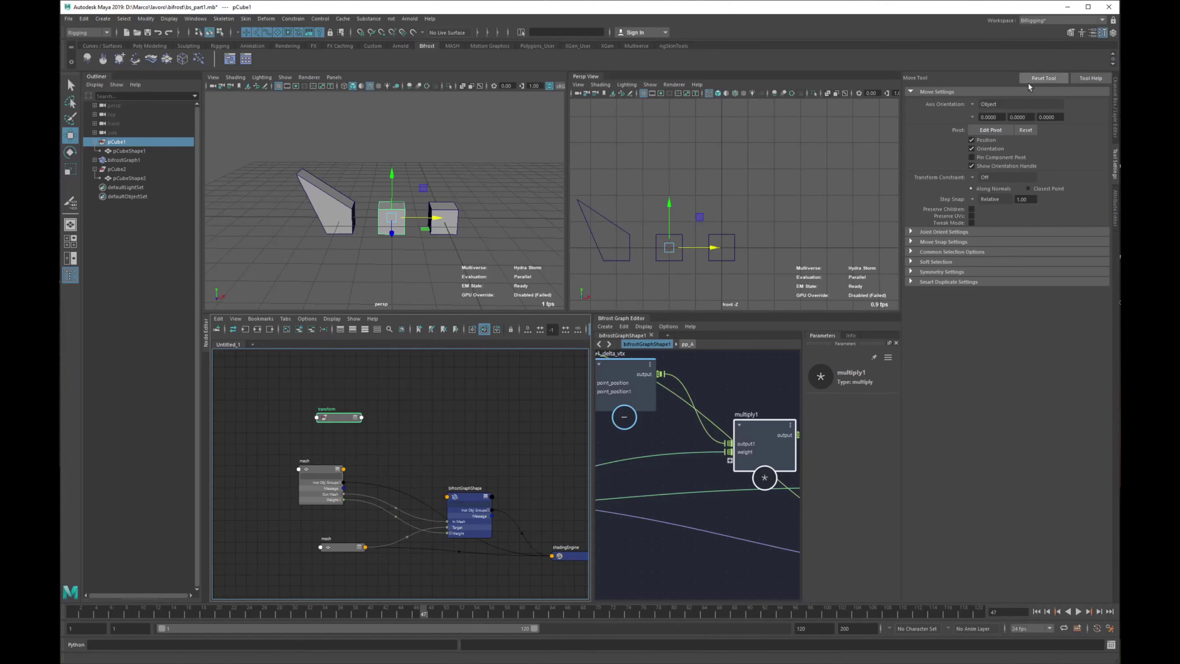
Add a keyable scalar float attribute named blend to the pCube1 transform
key(ctrl+a)
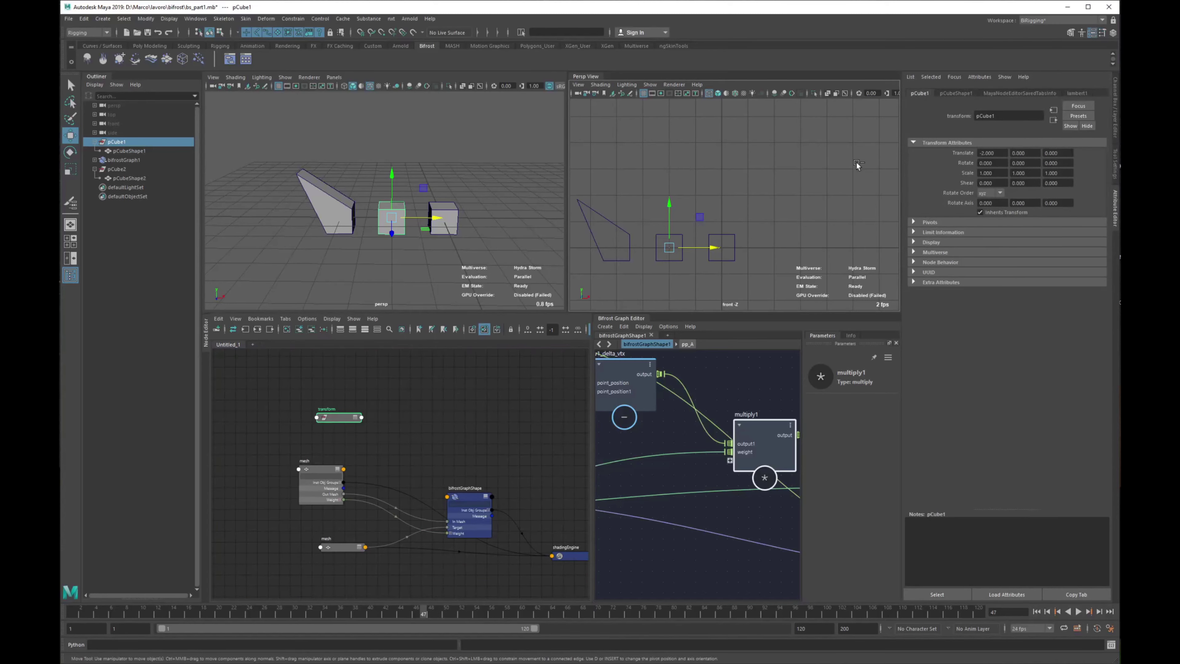
click(979, 76)
click(995, 86)
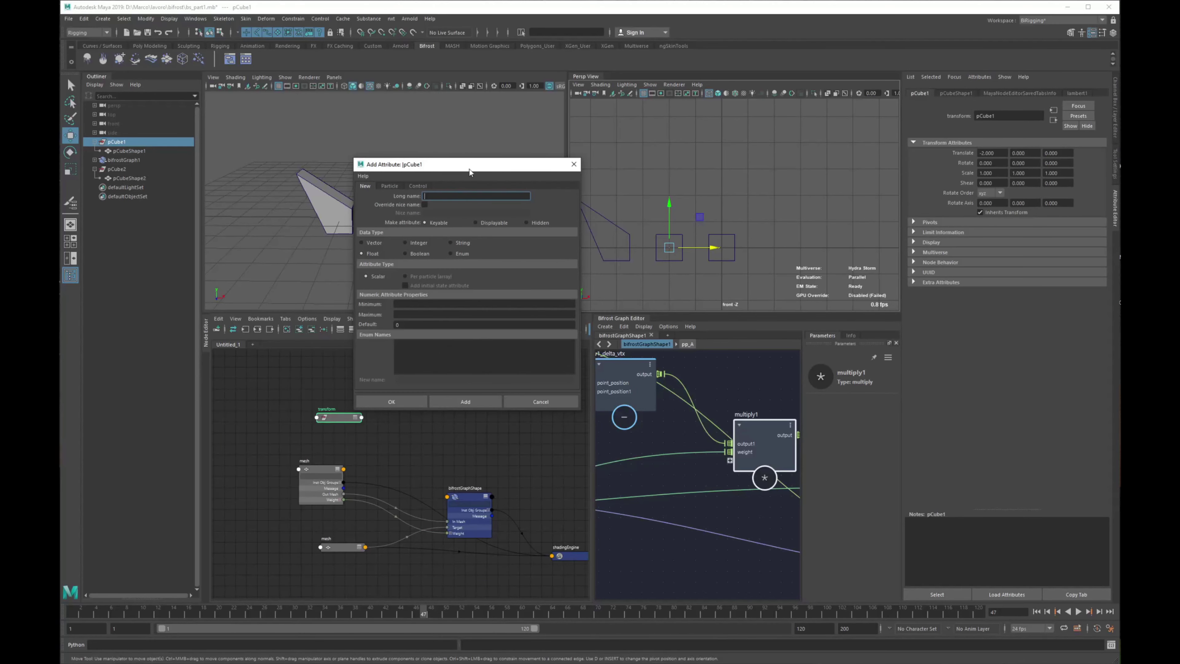
text(blend)
key(Tab)
click(461, 403)
click(519, 400)
Connect pCube1's Blend attribute to the Blend input of bifrostGraphShape and shift the transform node down slightly
scroll(300, 571, up, 2)
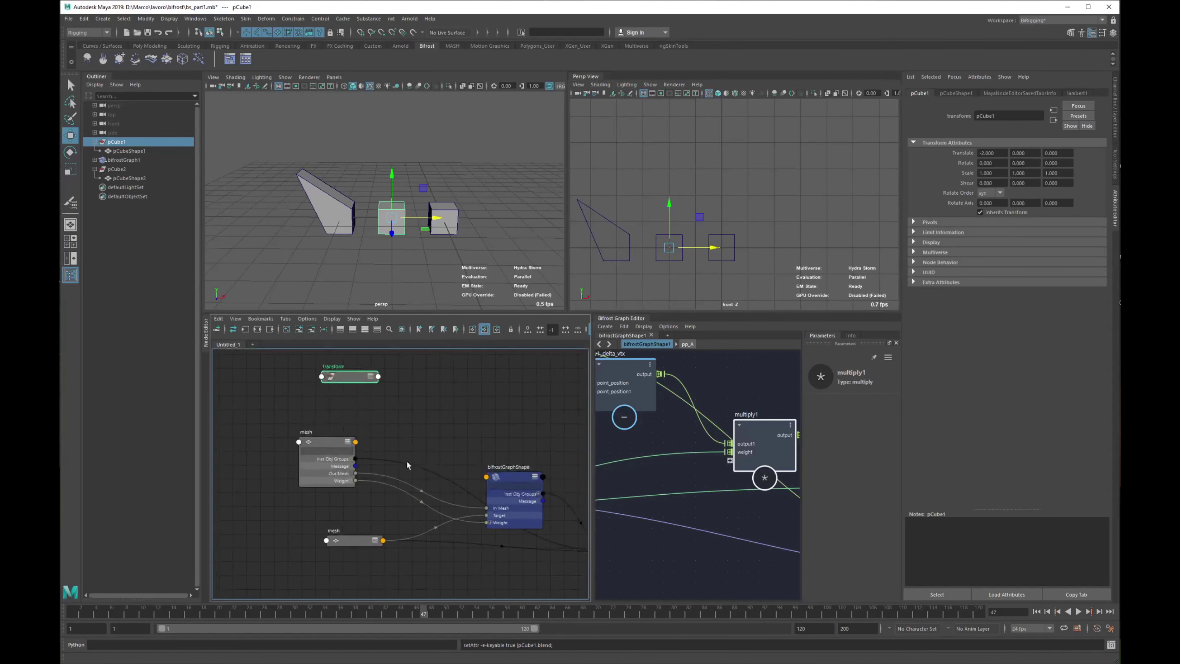
click(379, 377)
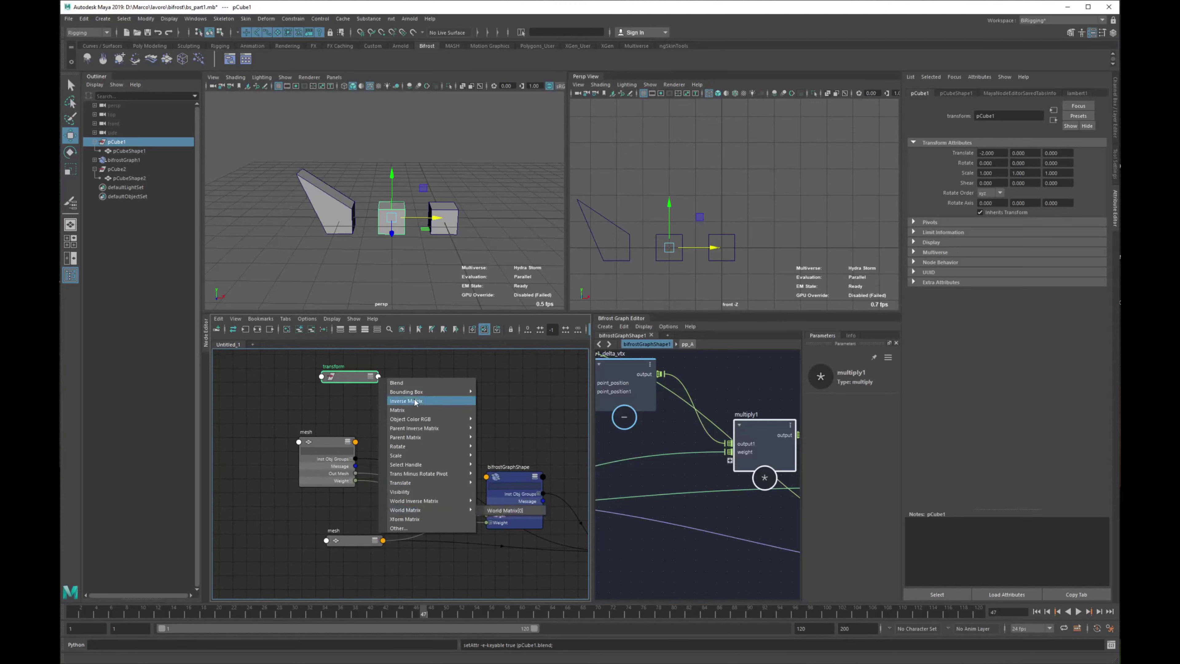
click(419, 380)
click(486, 477)
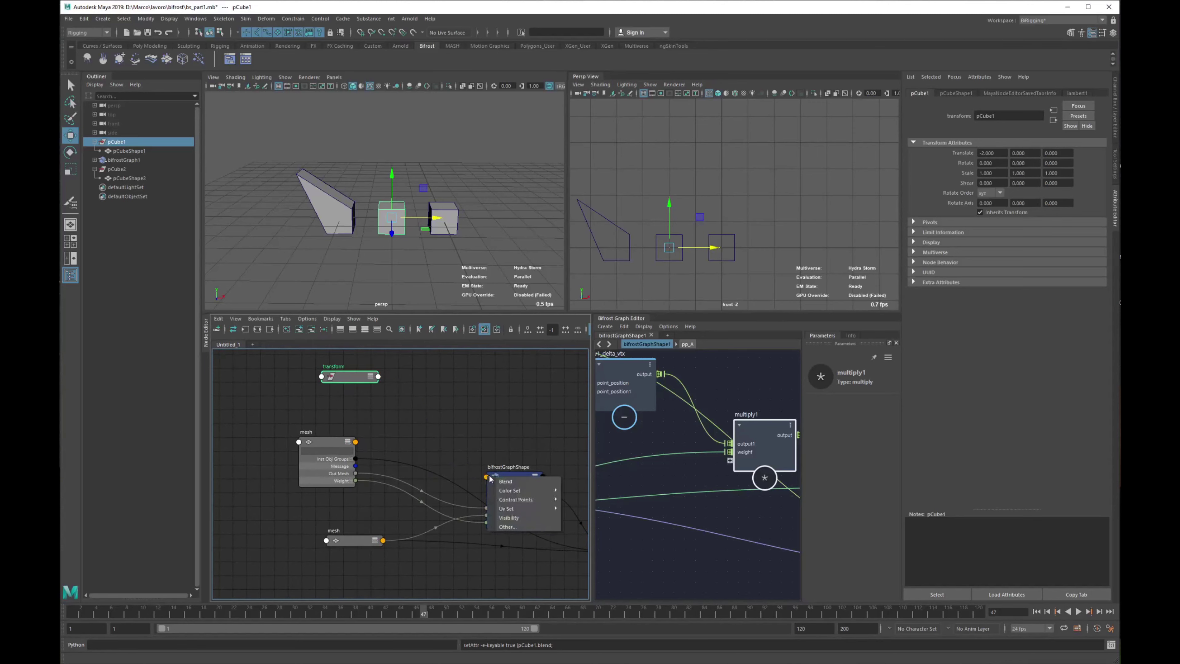
click(507, 481)
drag(355, 382, 356, 395)
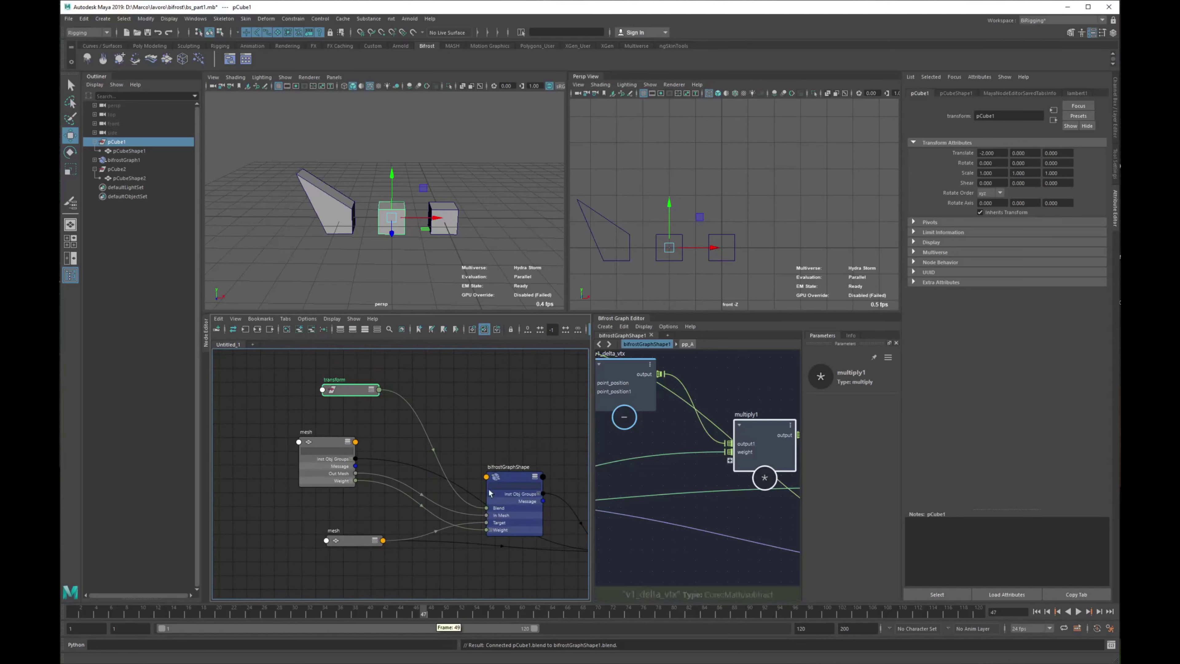
Go to frame 40, show pCube1's channels and try Blend at 1
click(377, 612)
drag(377, 612, 370, 612)
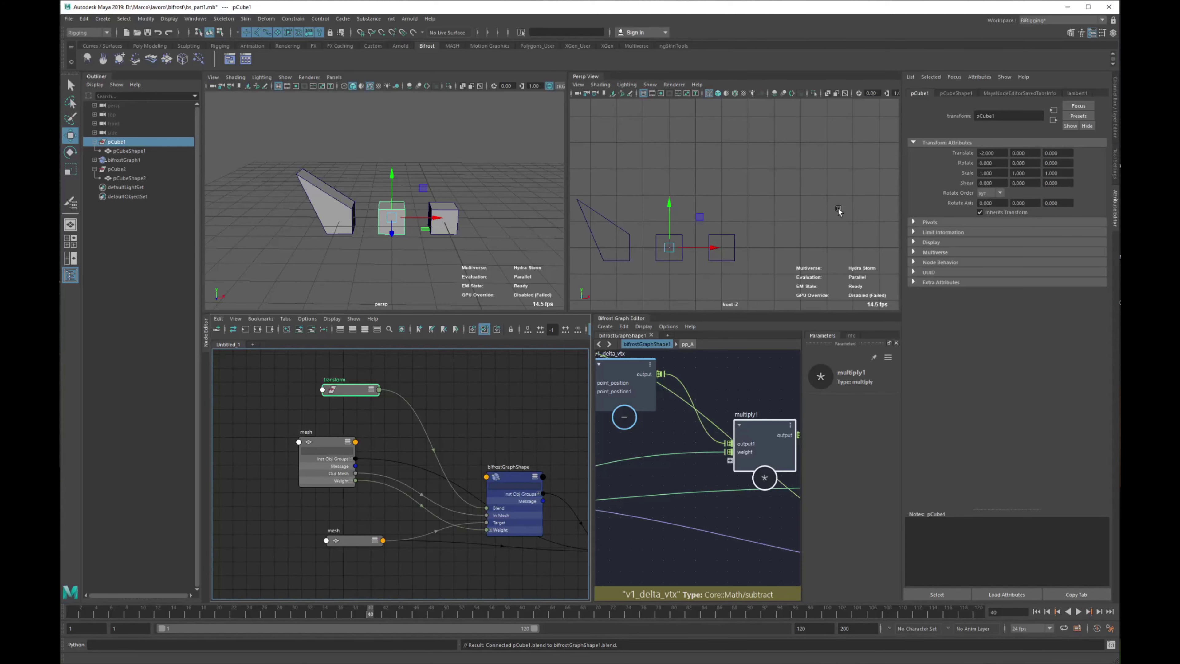
key(ctrl+a)
click(1098, 174)
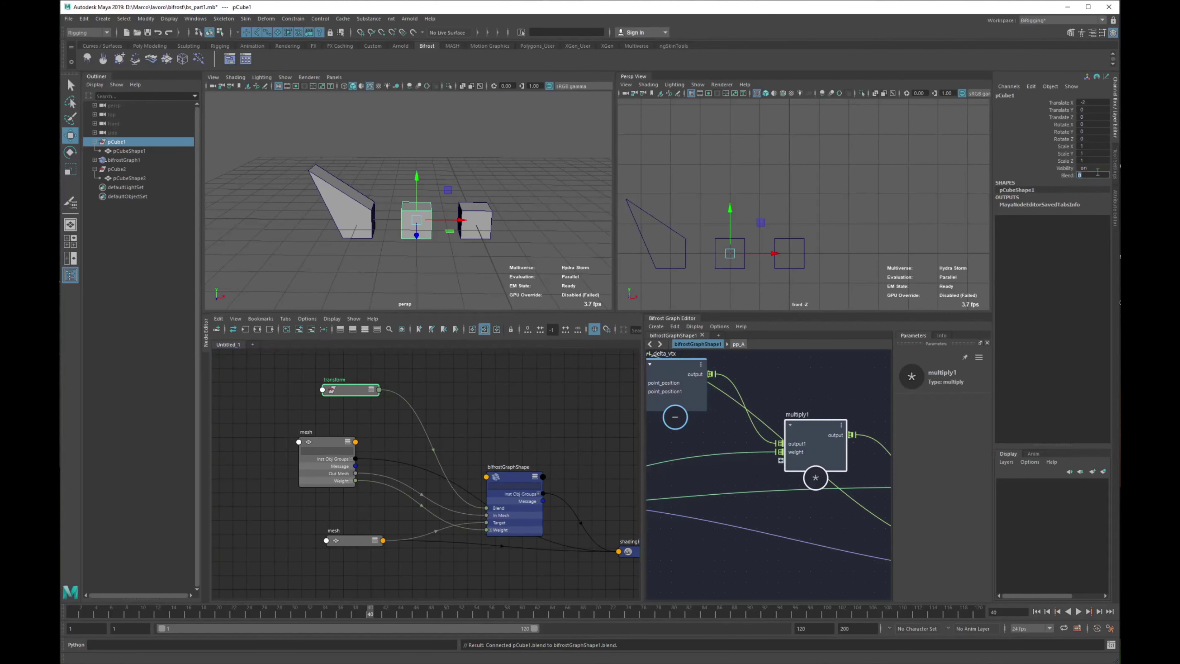
text(1)
key(Return)
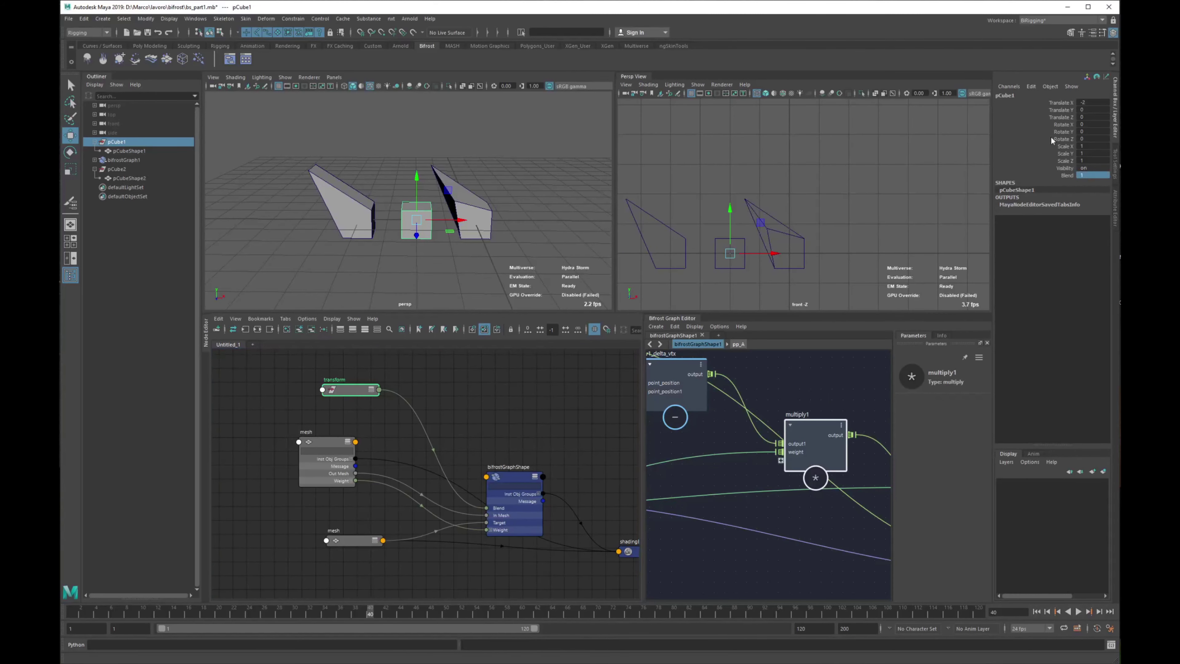
Set pCube1's Blend to 0 and key it at frame 40
click(1087, 174)
text(0)
key(Return)
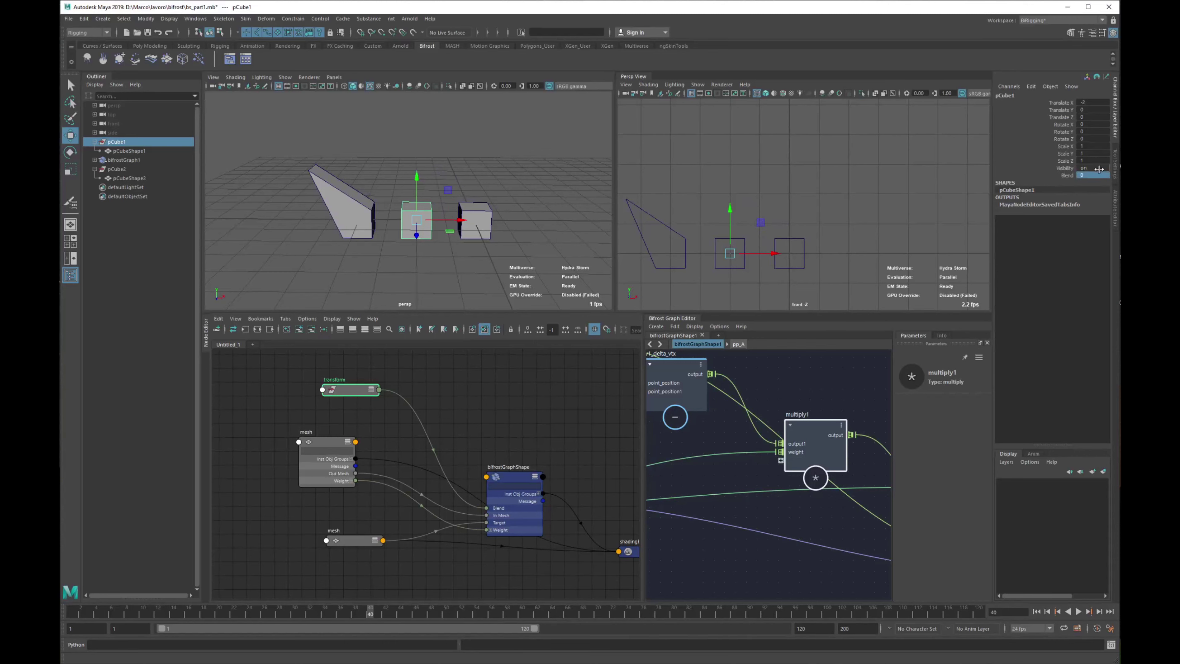
click(1059, 176)
right_click(1059, 181)
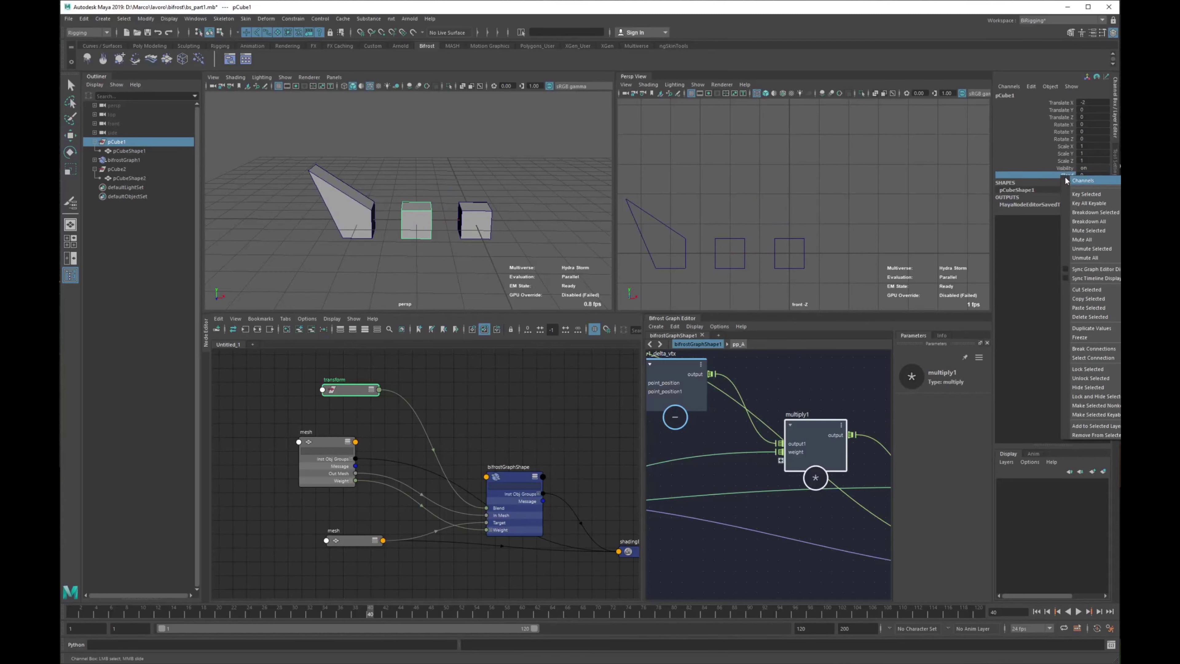
click(1072, 194)
Key pCube1's Blend at 1 on frame 80, play the animation and stop at frame 43
key(alt+v)
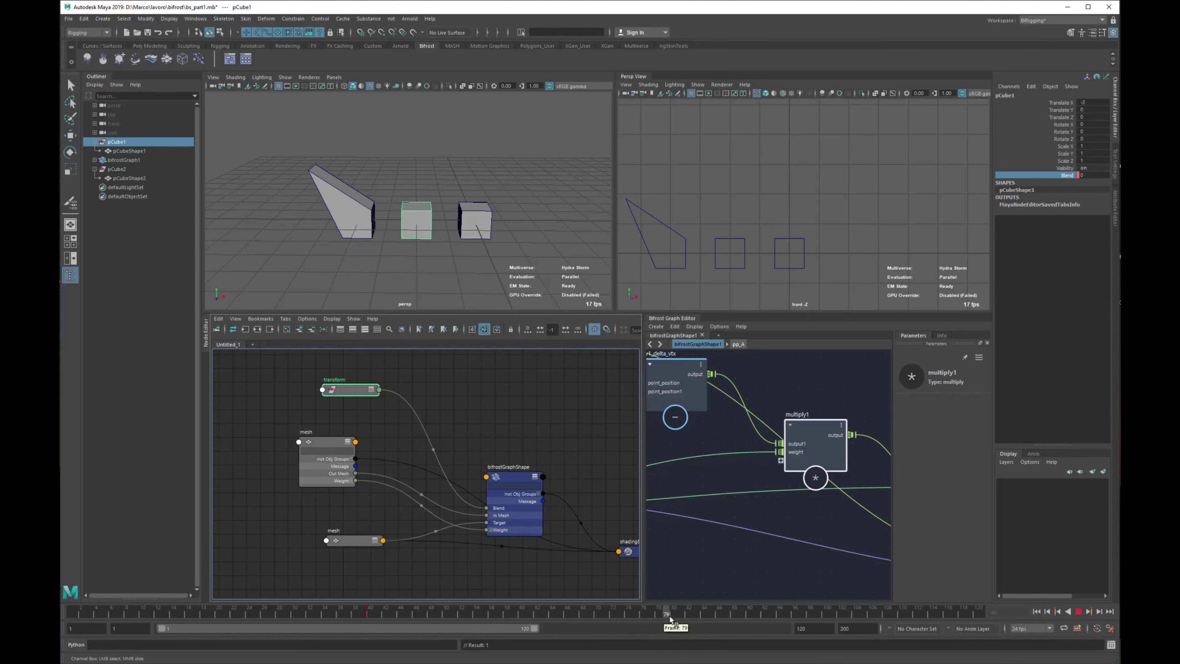
drag(670, 618, 676, 620)
click(1092, 175)
text(1)
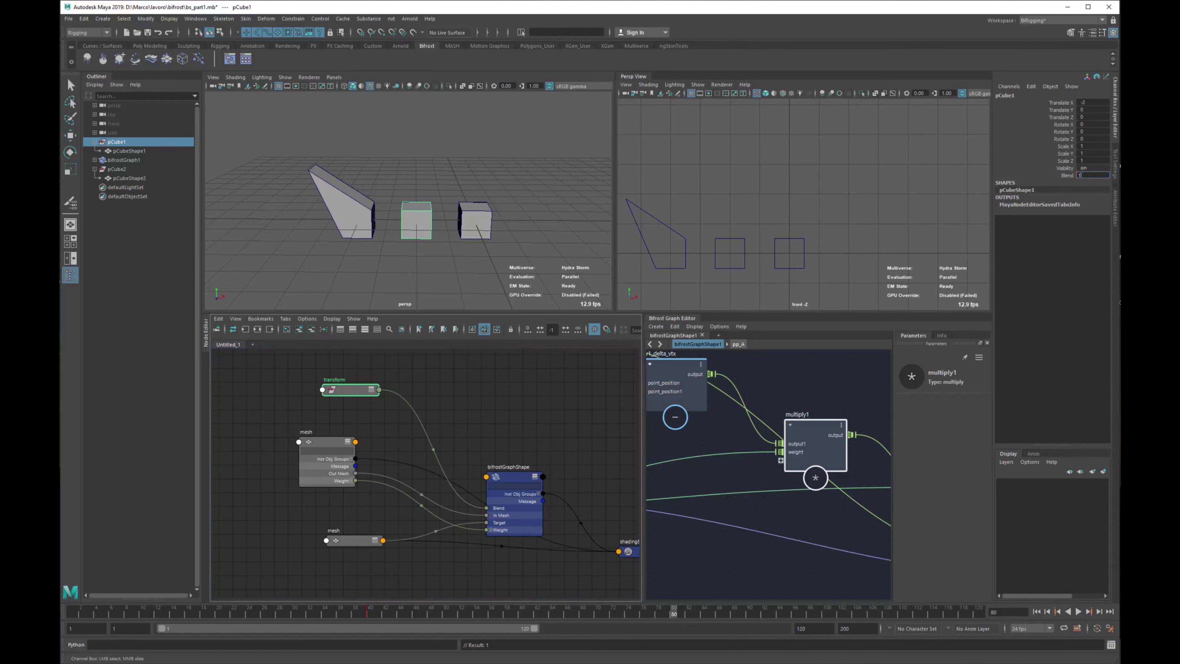
key(Return)
click(1064, 177)
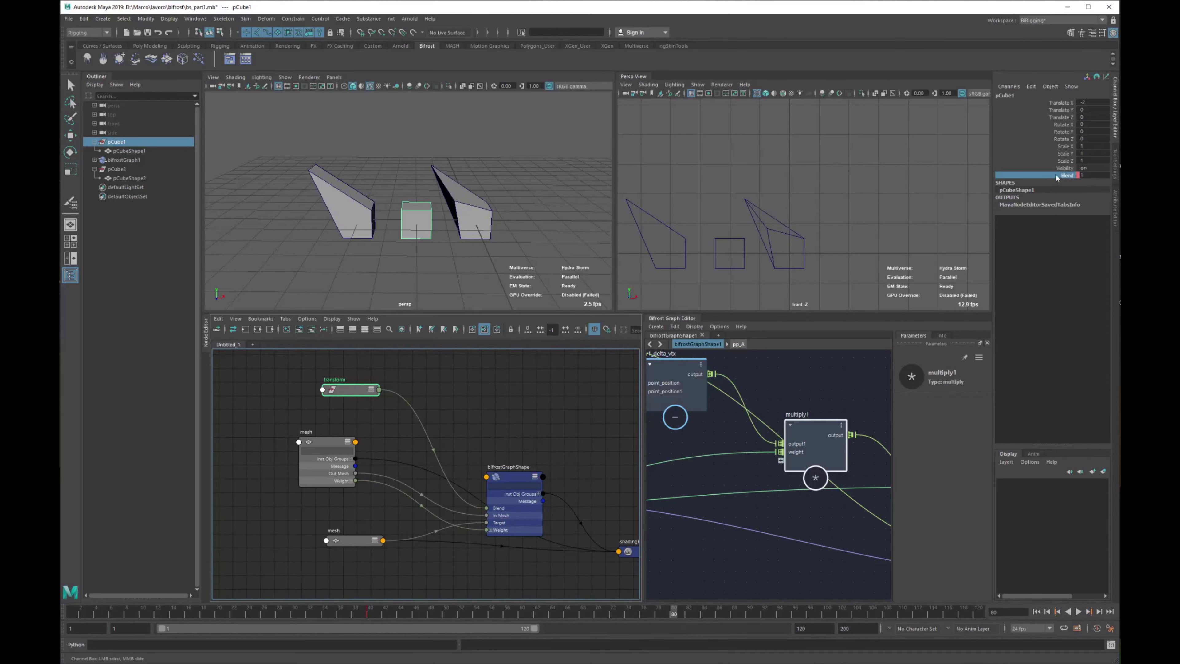
right_click(1056, 174)
click(1073, 194)
key(alt+v)
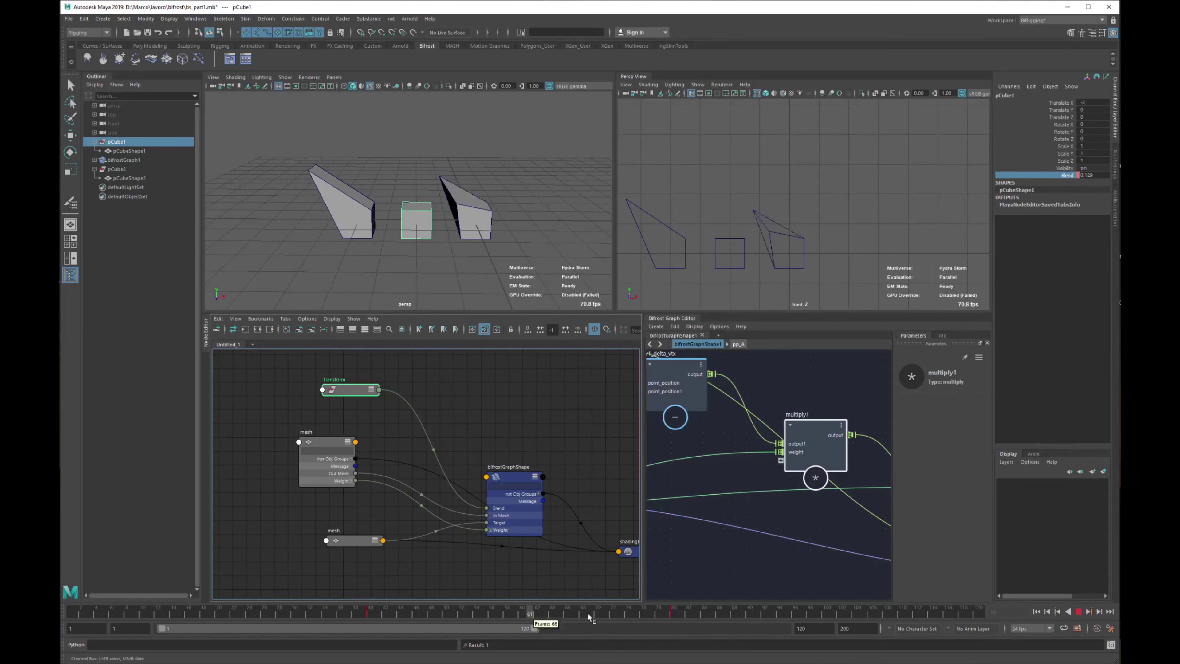
click(394, 614)
Put the bifrostGraph1 cube into a new display layer named bifrost and colour the layer red
alt+drag(513, 233, 520, 158)
click(519, 159)
key(w)
click(481, 227)
alt+drag(516, 202, 510, 200)
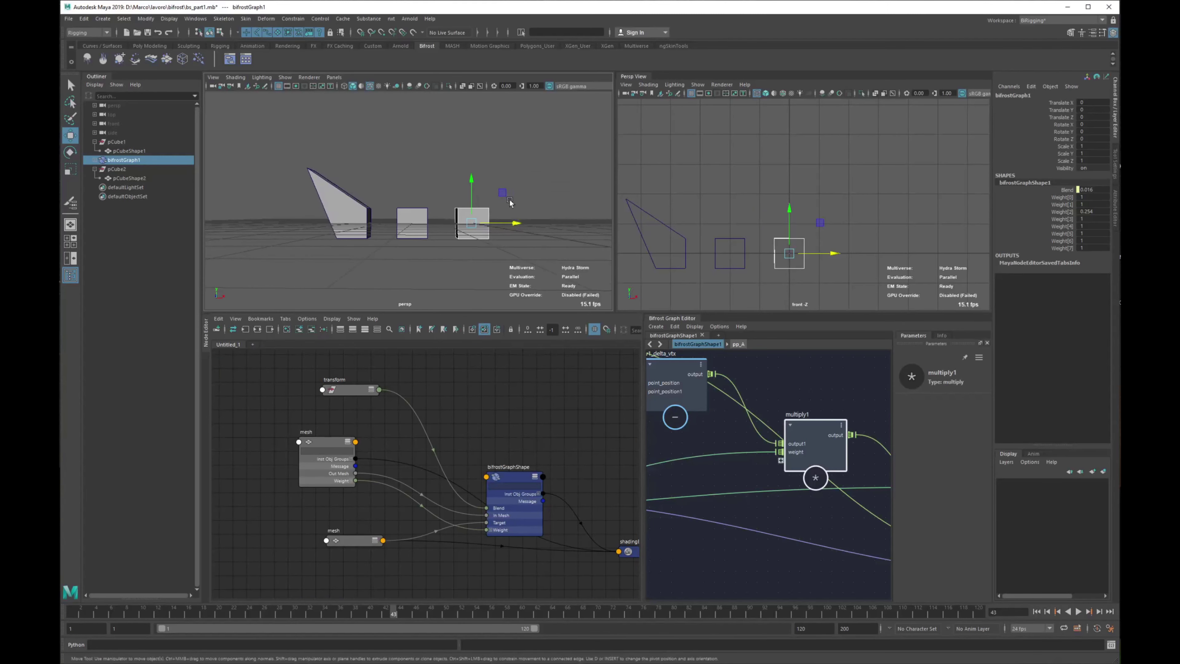
click(493, 155)
click(471, 225)
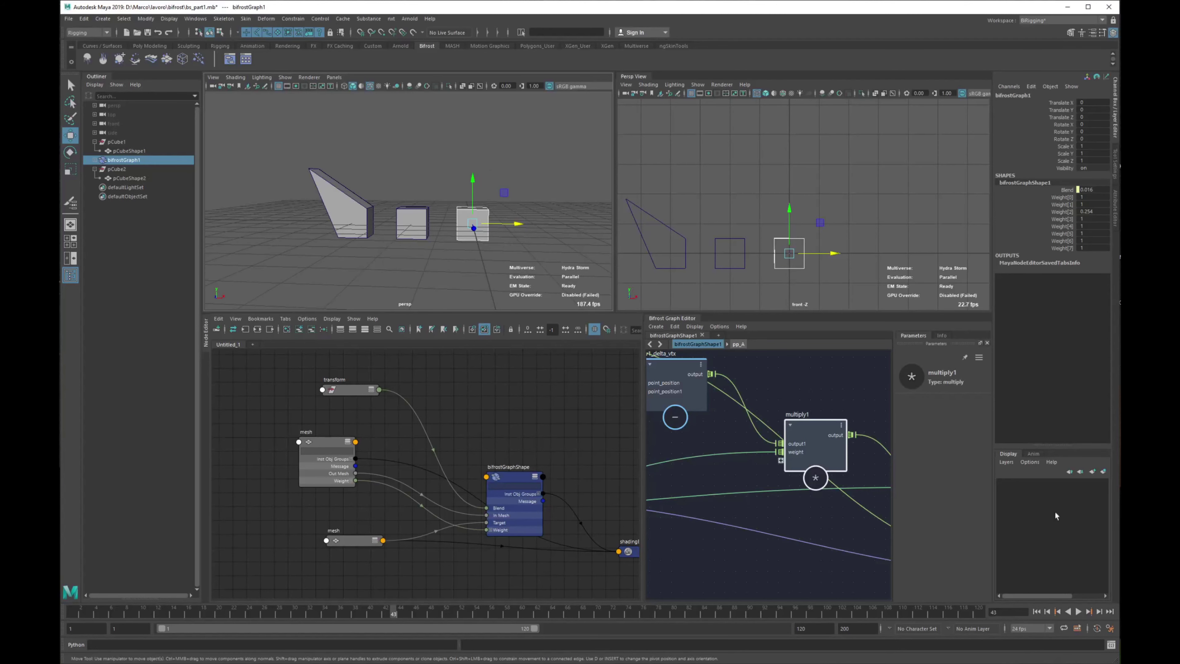
click(1104, 472)
double_click(1046, 486)
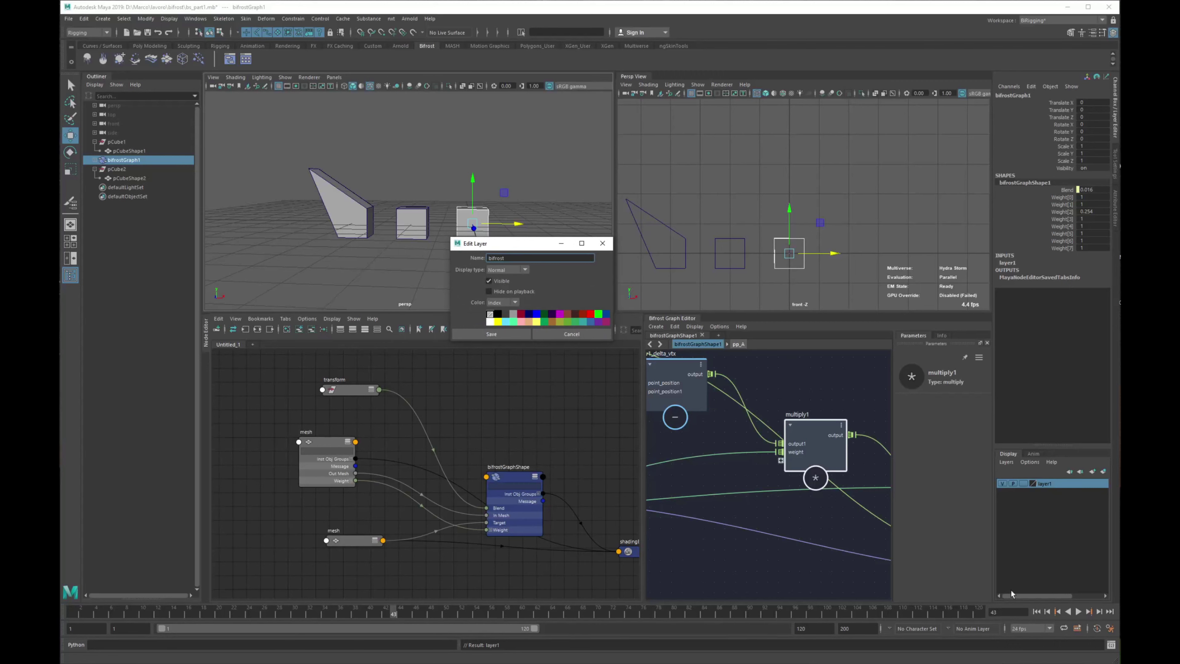
click(599, 315)
click(512, 337)
click(441, 168)
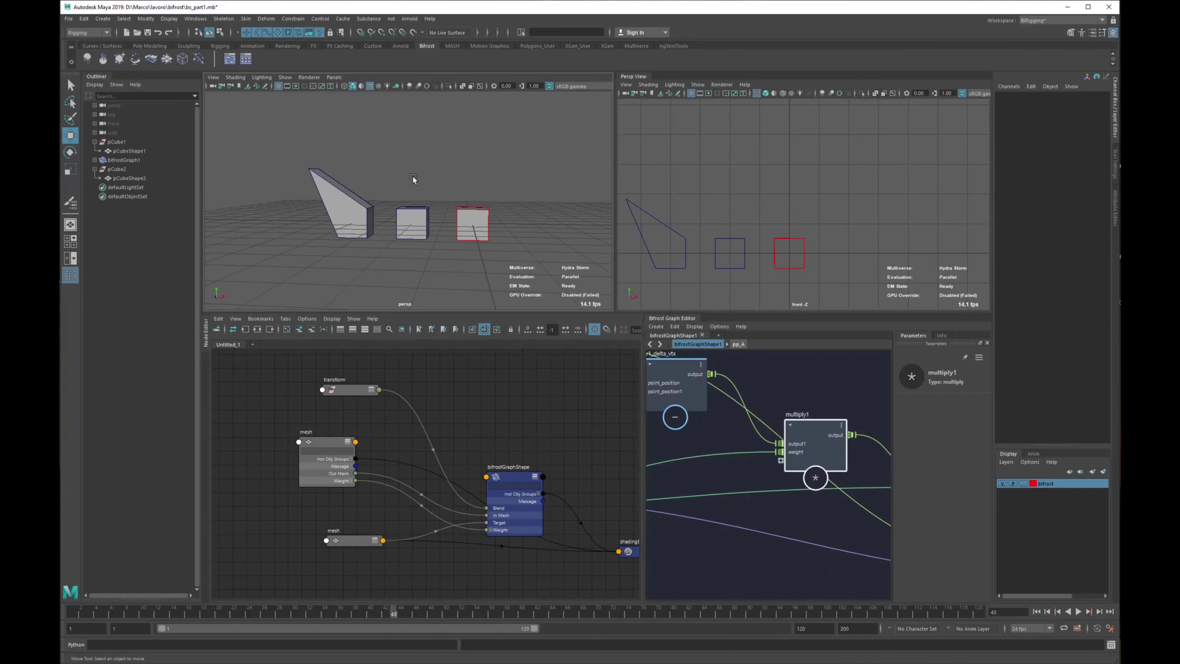
Put pCube1 into a new display layer named maya and colour the layer blue
click(414, 223)
alt+drag(421, 255, 430, 261)
click(1103, 472)
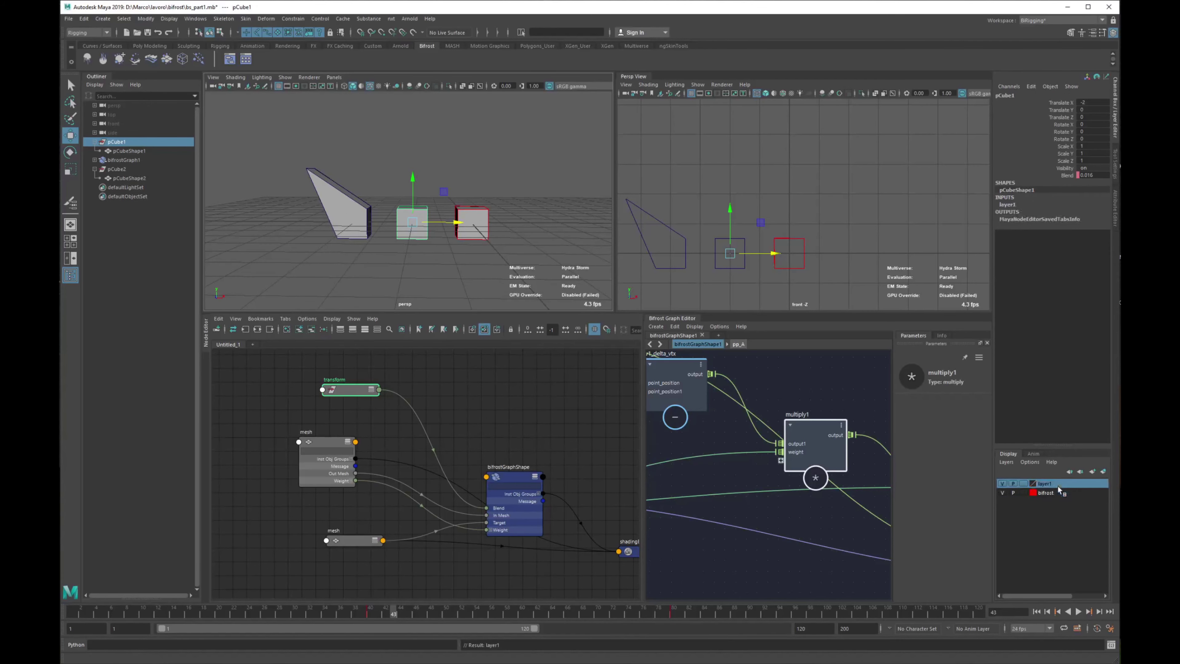
double_click(1057, 486)
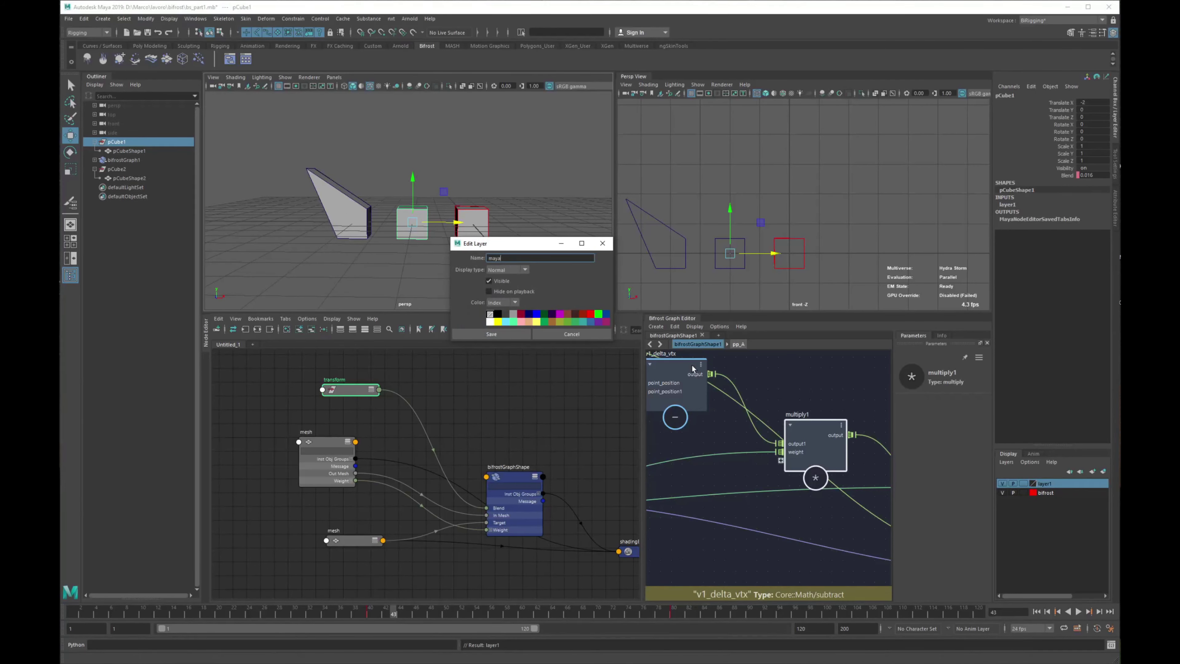
click(537, 314)
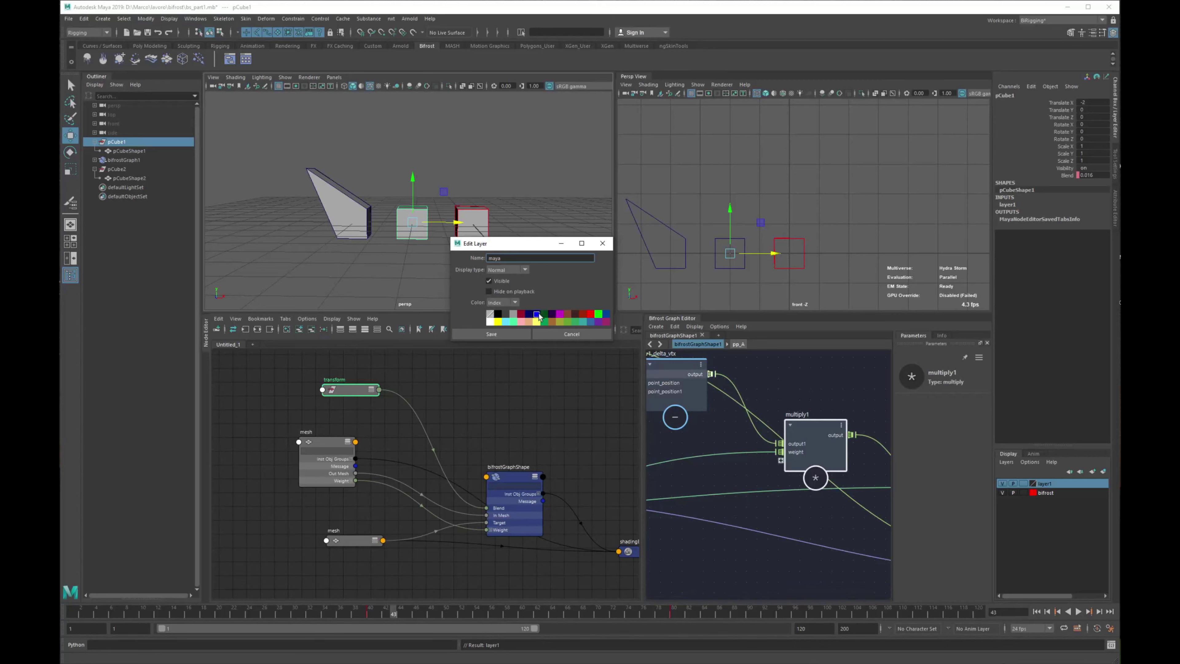
click(515, 334)
Put pCube2 into a new display layer named targets and colour the layer green
drag(382, 182, 344, 289)
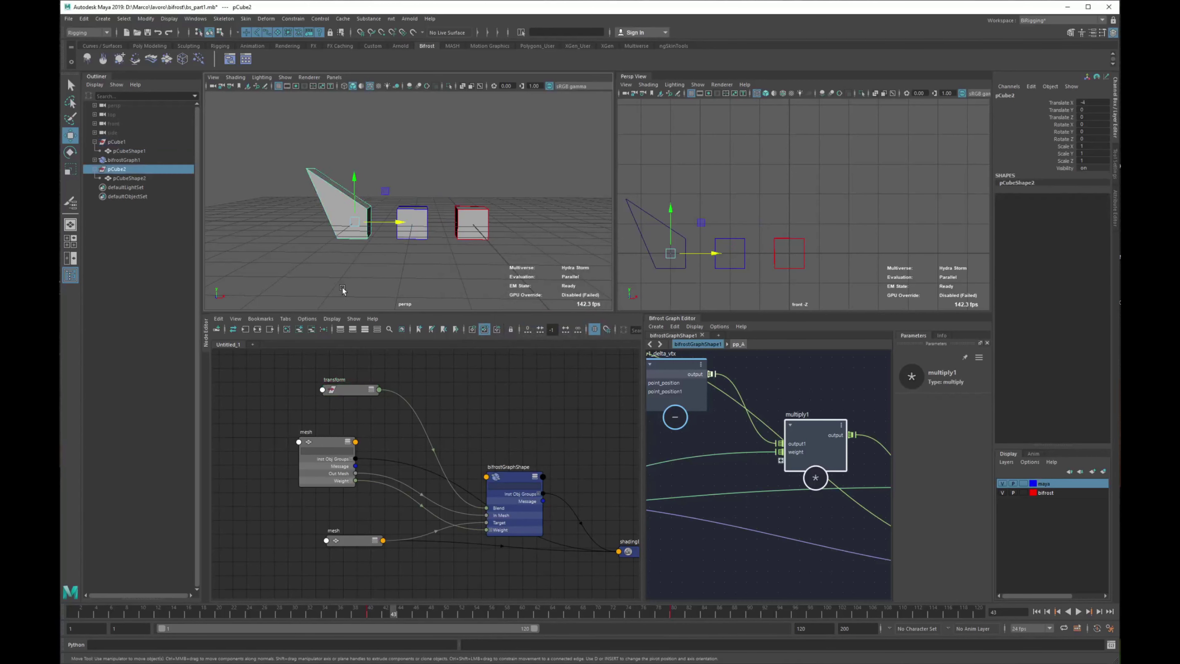
click(1092, 472)
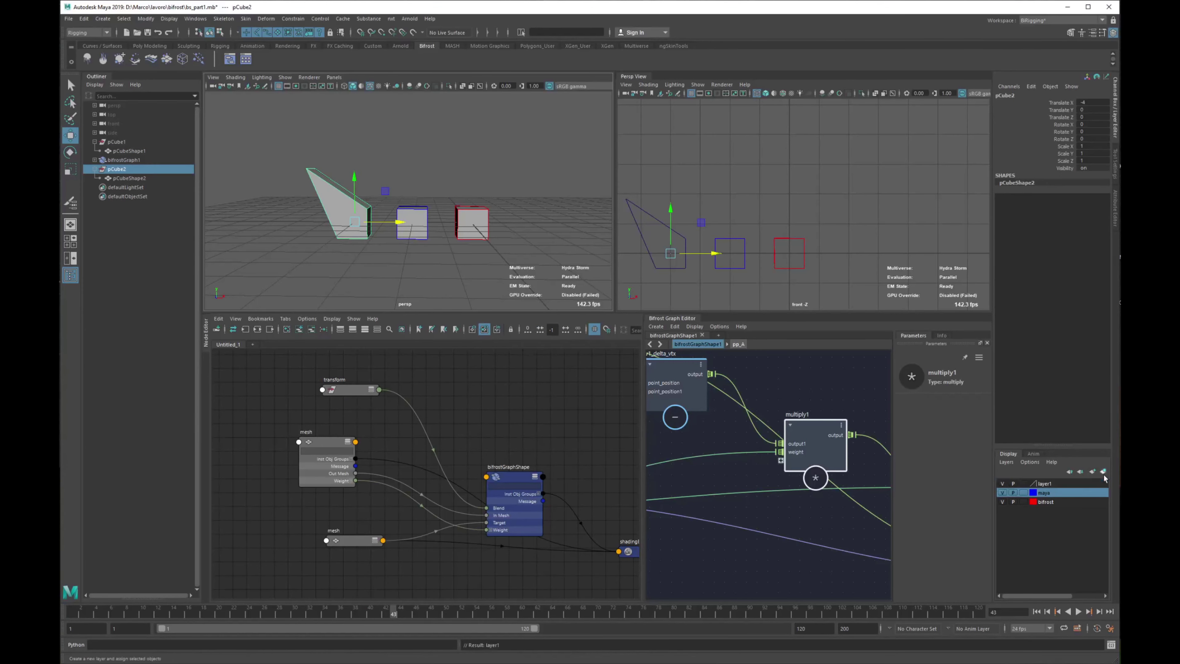
double_click(1045, 485)
text(targets)
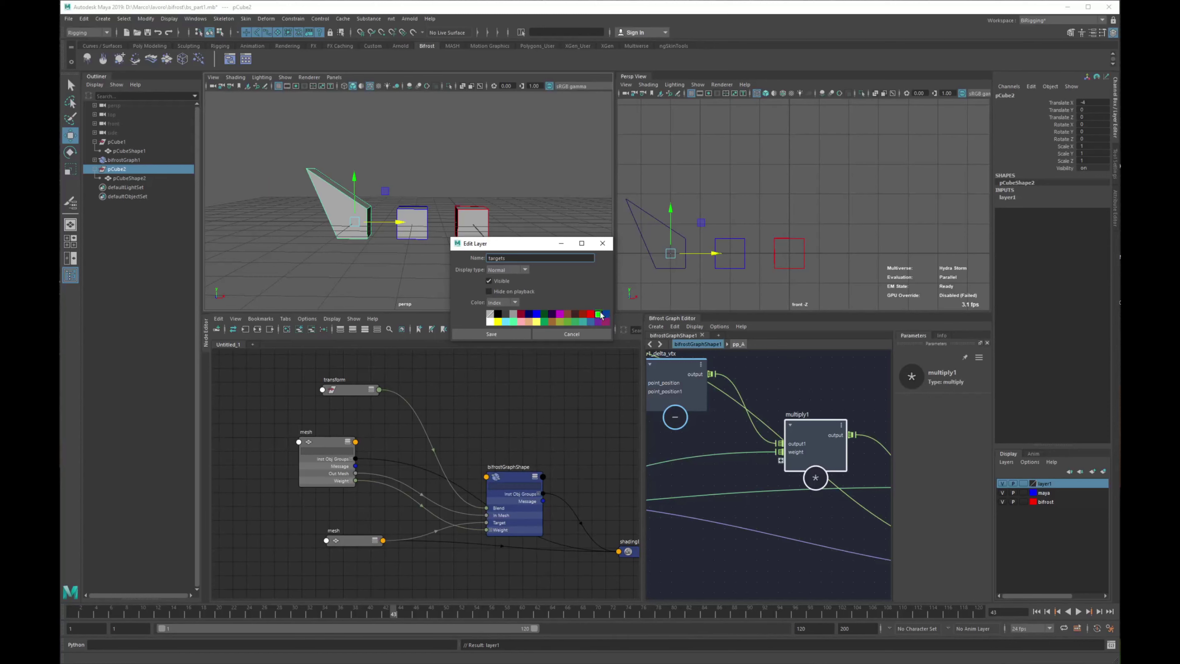
click(491, 334)
click(477, 158)
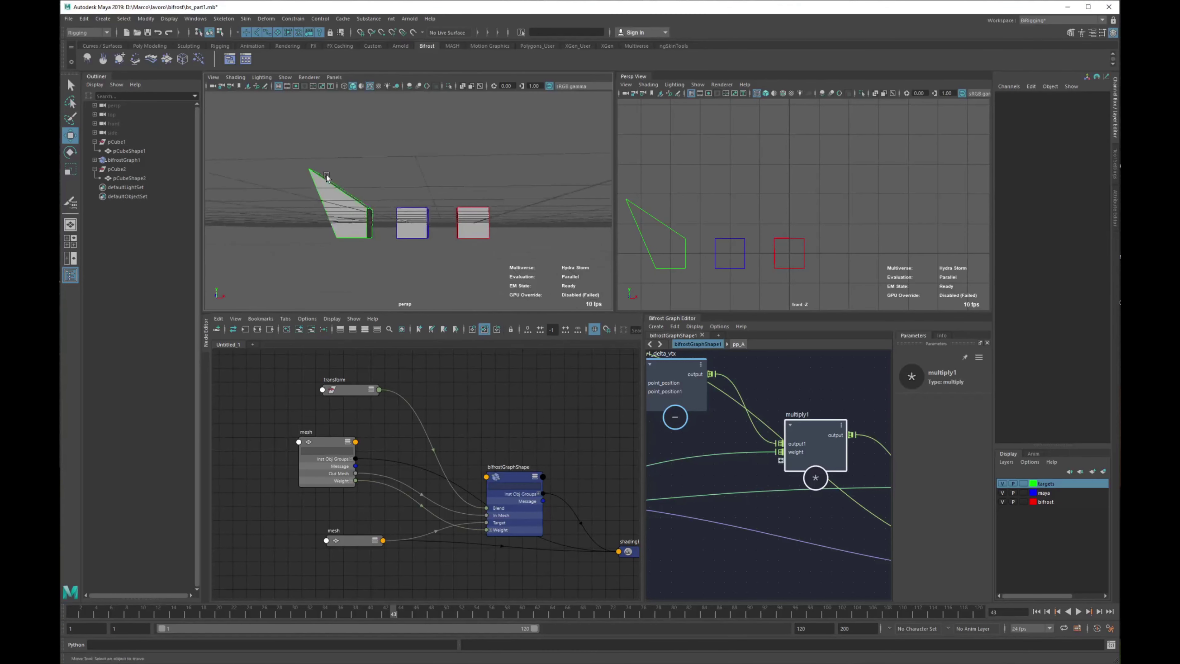
Create a new polygon cube and move it along X to 3, beyond the red bifrost cube
alt+middle_drag(761, 240, 820, 237)
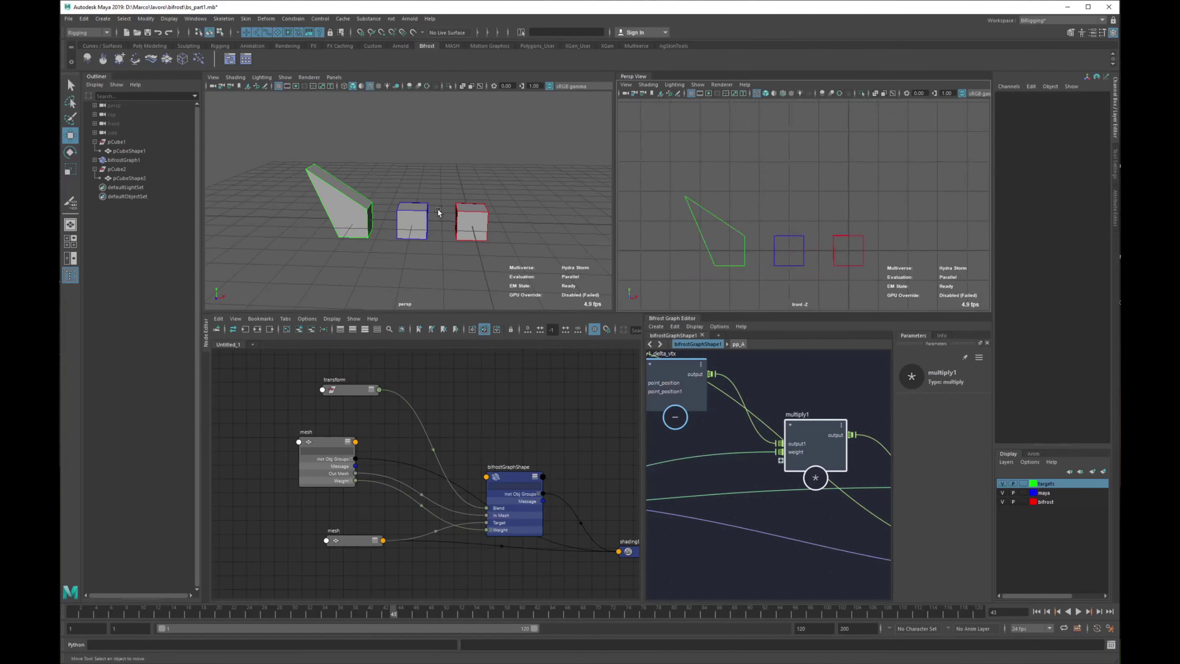
alt+middle_drag(489, 210, 436, 172)
shift+right_drag(494, 174, 464, 198)
drag(460, 199, 550, 200)
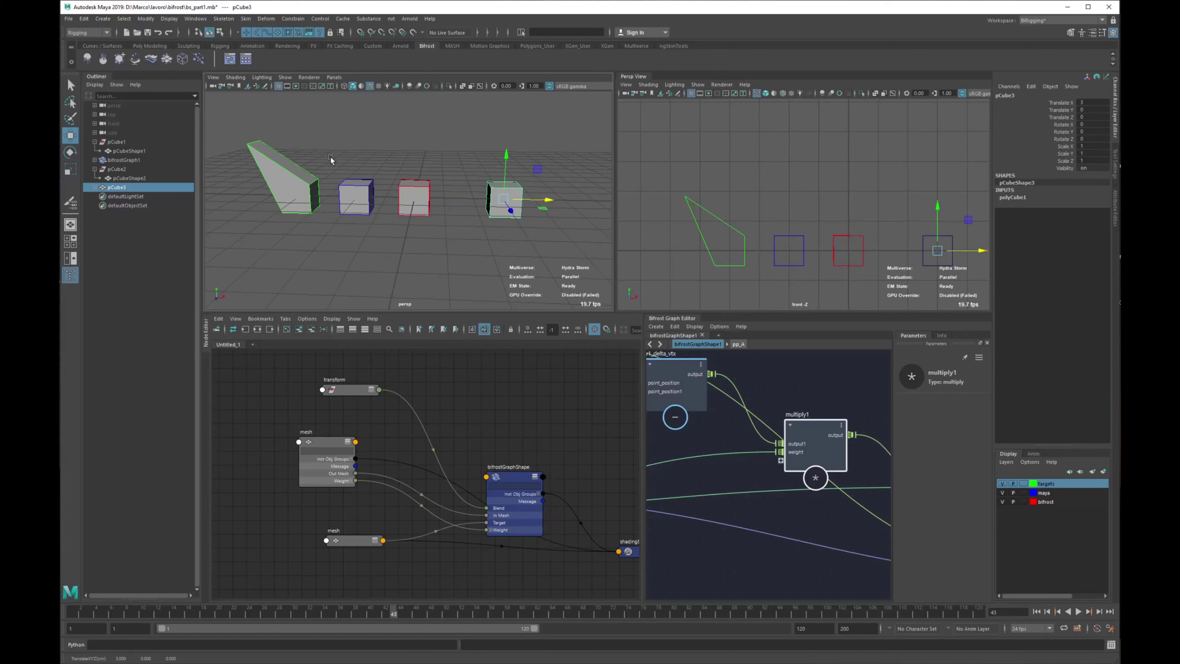
Create a Blend Shape deformer on the new cube pCube3 with pCube2 as its target
click(294, 173)
shift+click(499, 193)
key(space)
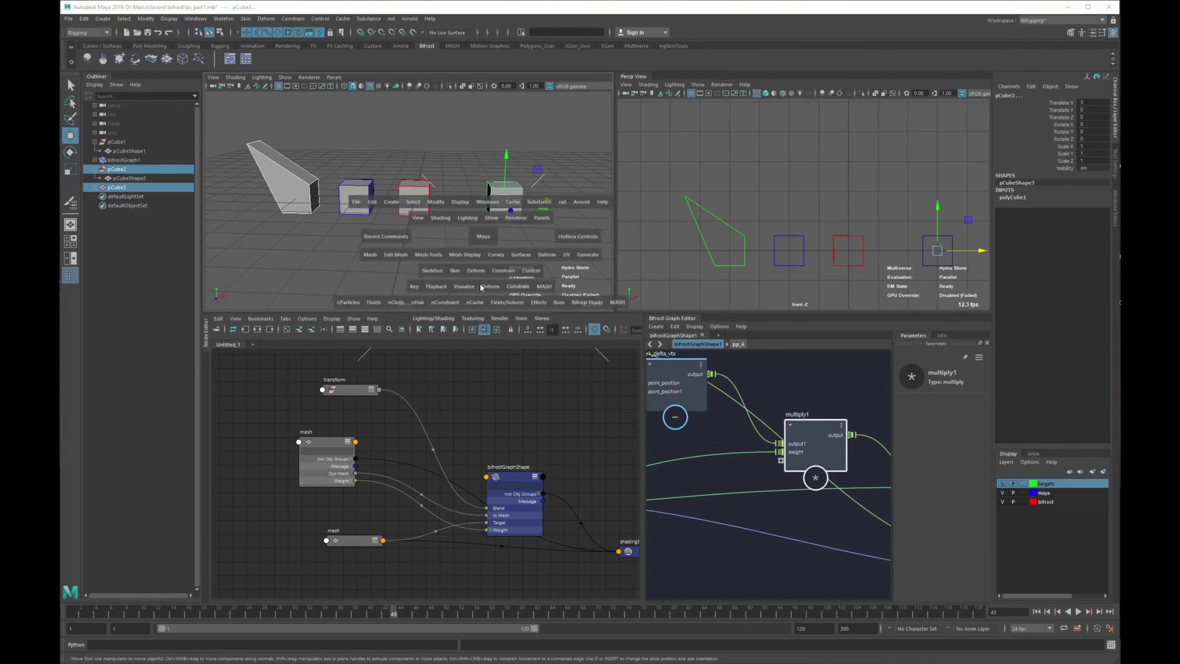
click(488, 285)
click(511, 309)
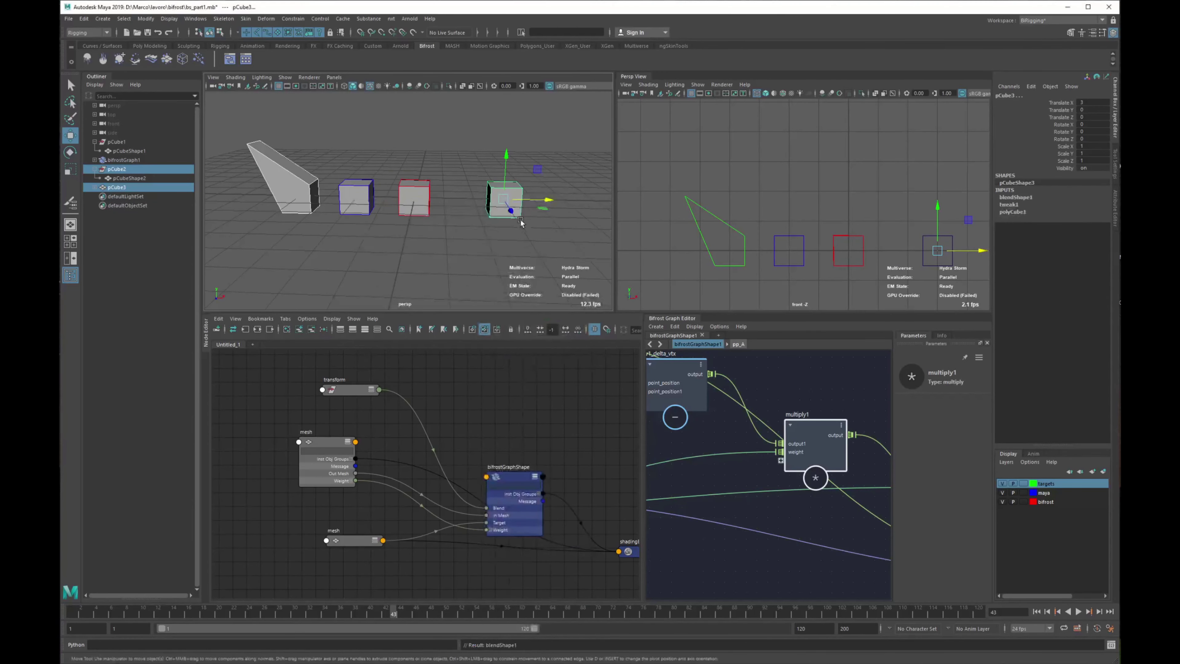
Move pCube3 with grid snapping to Translate X 2 and expand it in the Outliner to show its shape node
click(512, 165)
alt+drag(512, 166, 510, 177)
click(507, 203)
key(x)
middle_drag(503, 201, 469, 201)
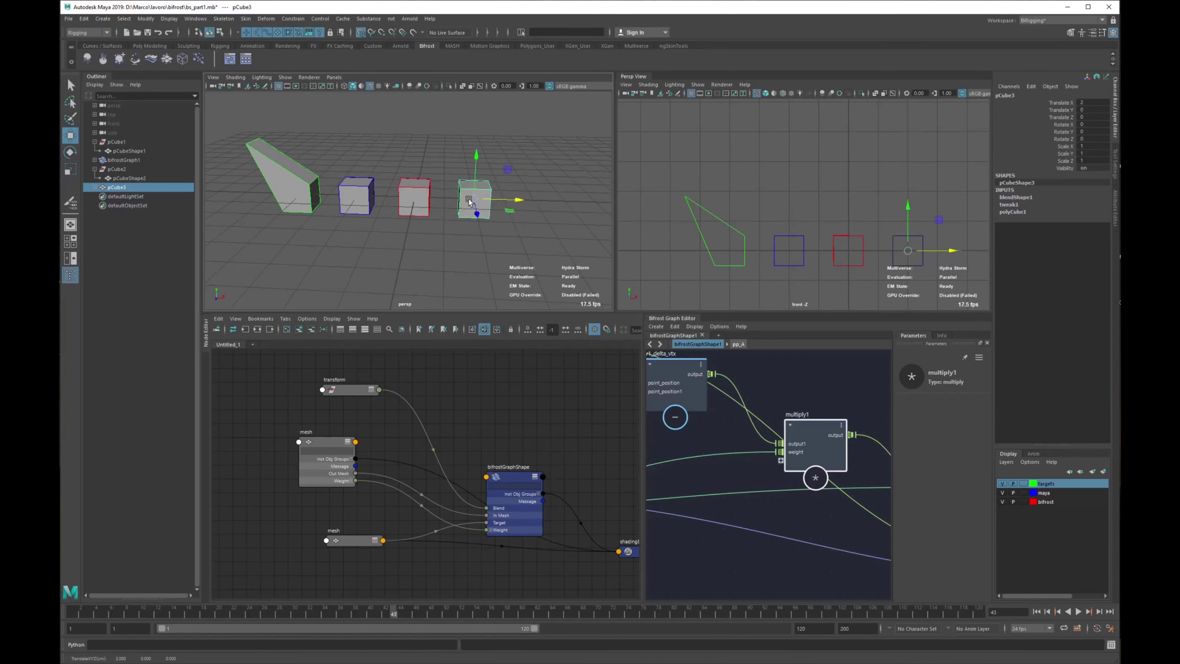
click(95, 187)
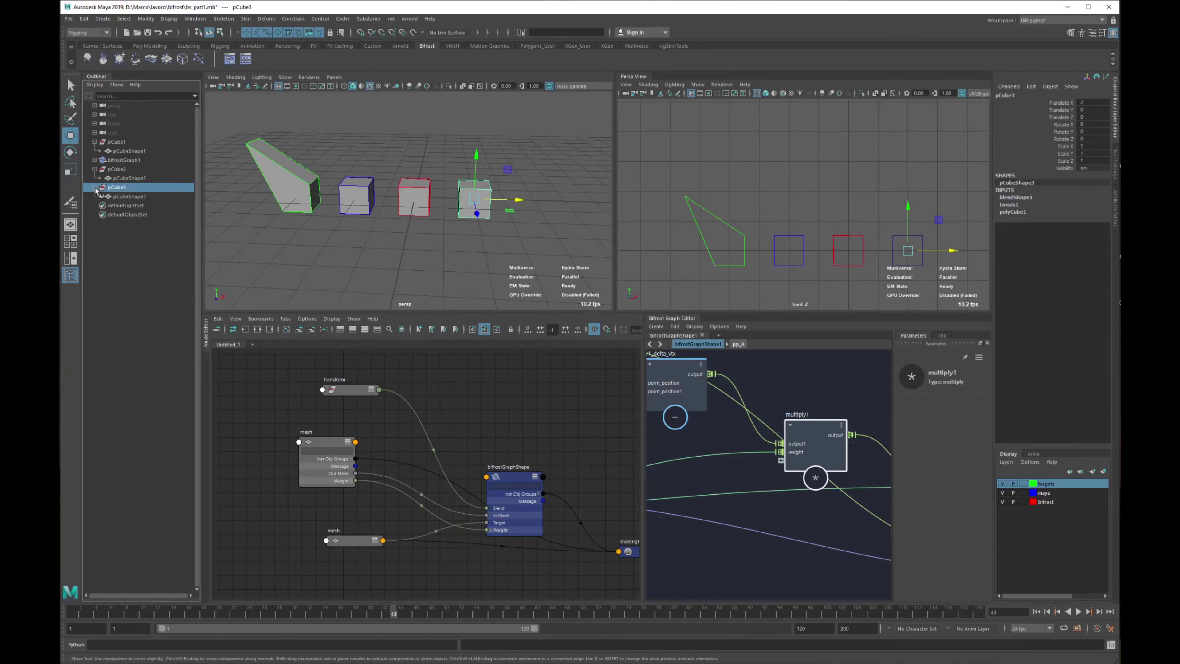
Add pCube3's blendShape1 node to the Node Editor graph and place it above the bifrostGraphShape node
click(1016, 197)
right_click(1076, 209)
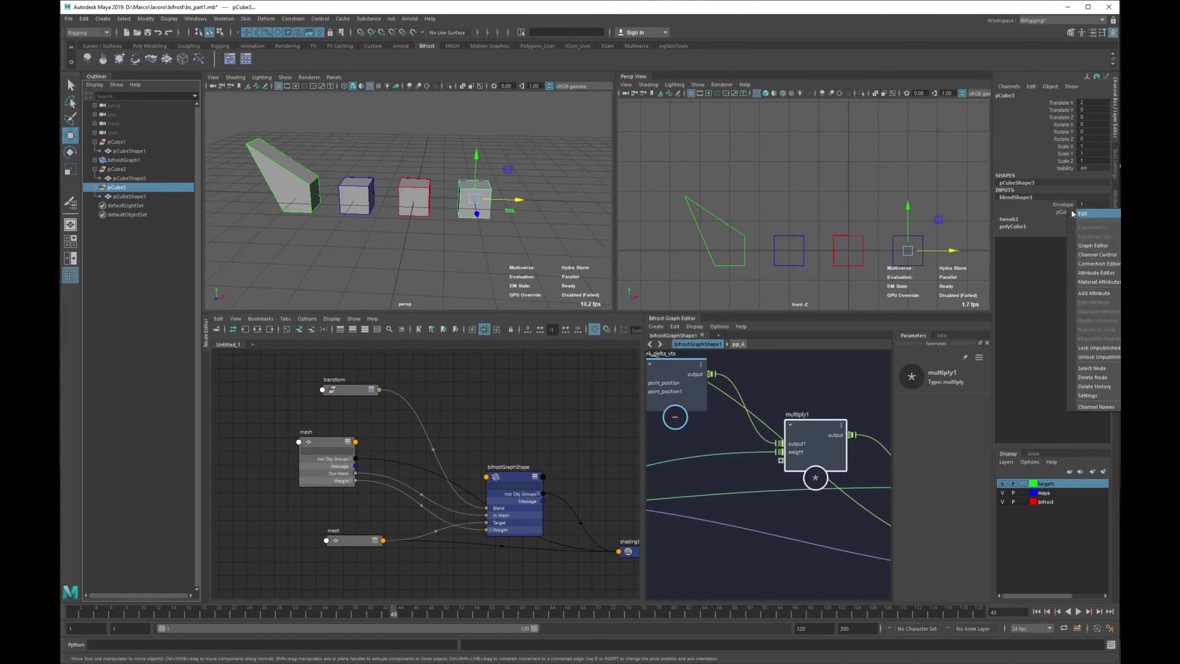
click(1099, 378)
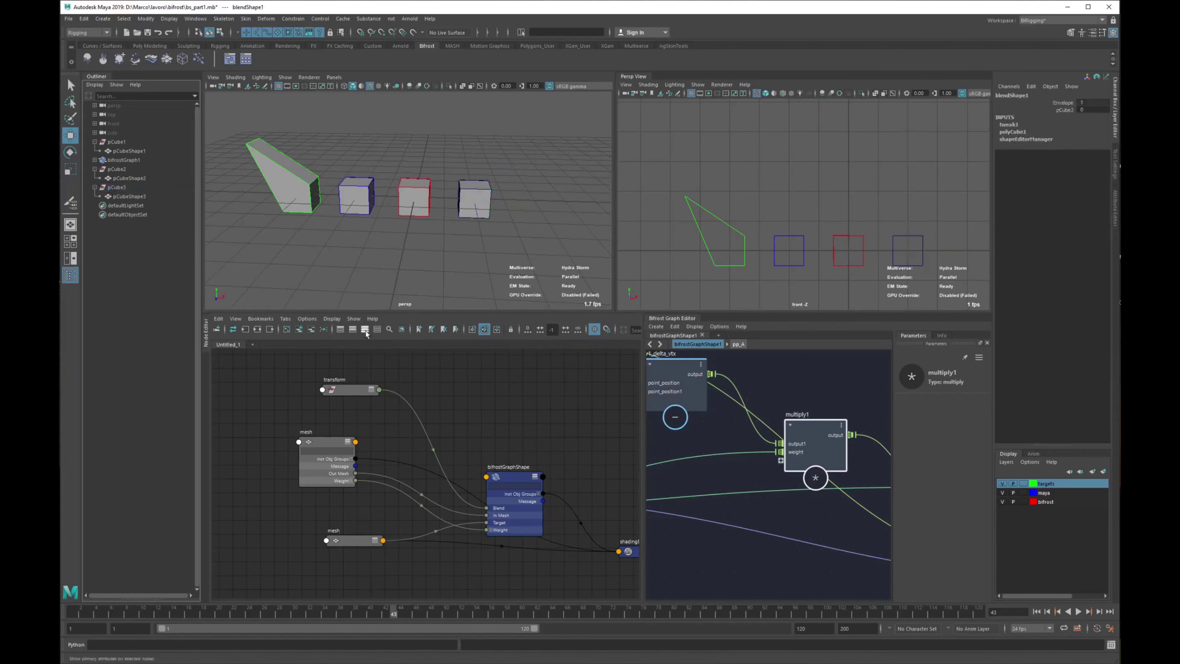
click(299, 329)
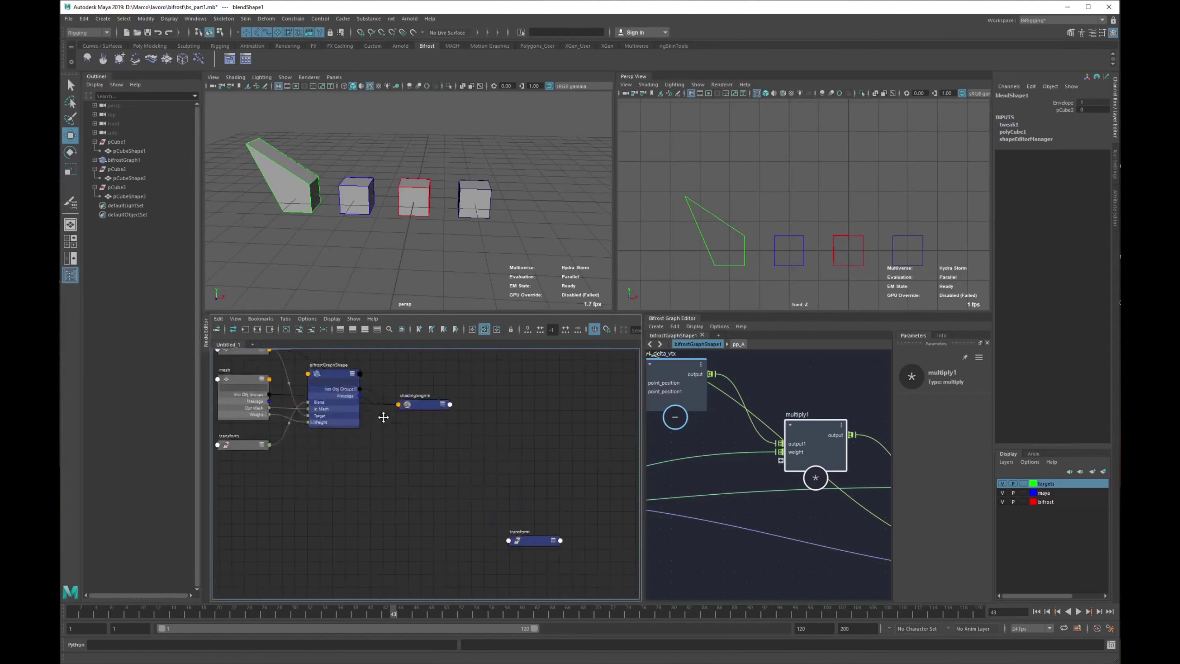
alt+middle_drag(445, 405, 477, 411)
alt+right_drag(482, 439, 543, 442)
click(524, 393)
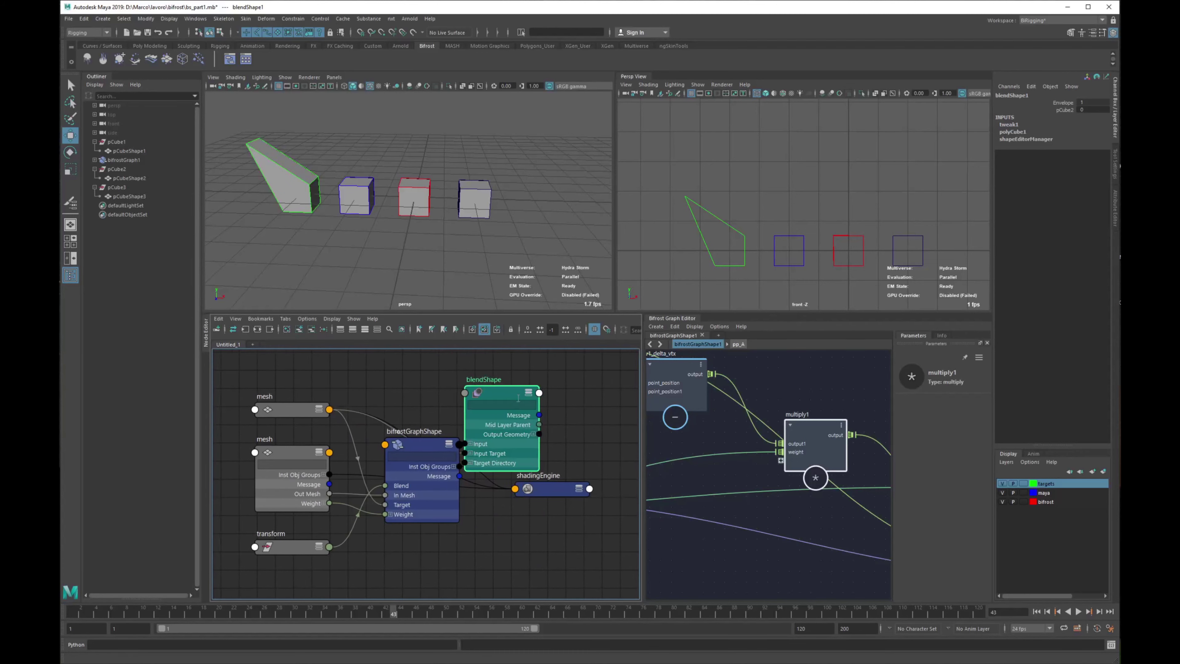
drag(507, 413, 491, 348)
Move the pCube1 transform node above the mesh nodes and connect its Blend attribute to blendShape1's weight
alt+middle_drag(353, 417, 396, 437)
drag(309, 407, 309, 408)
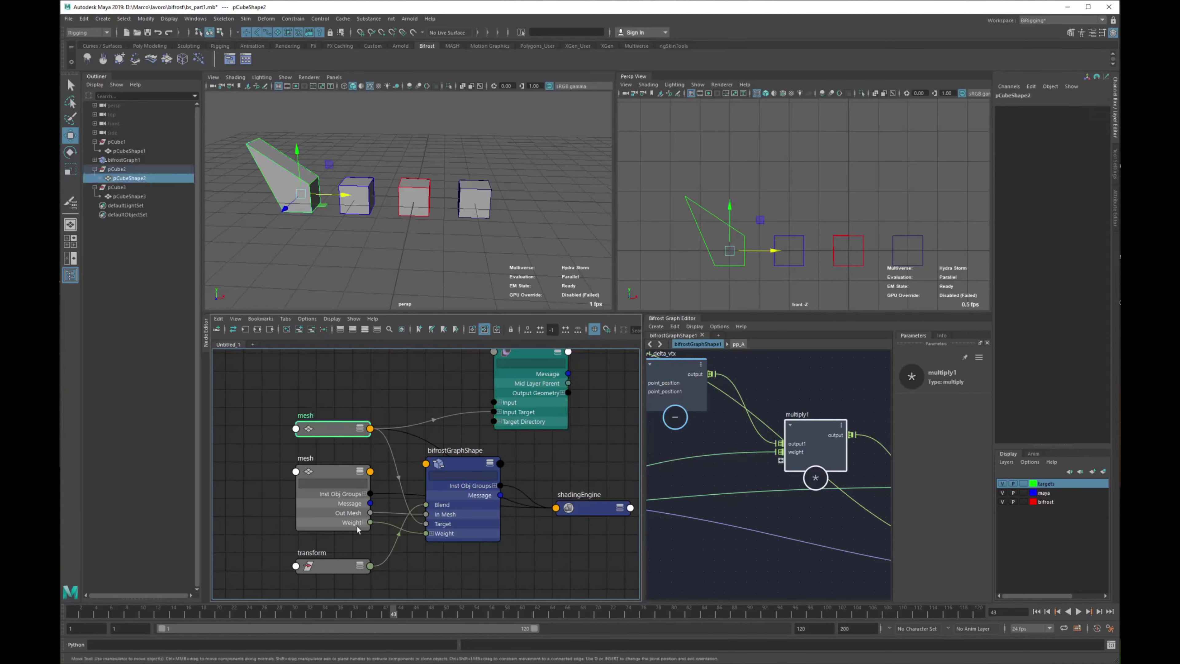
drag(334, 562, 312, 356)
click(339, 359)
alt+middle_drag(344, 399, 346, 441)
drag(346, 444, 496, 395)
mouse_move(525, 408)
click(581, 409)
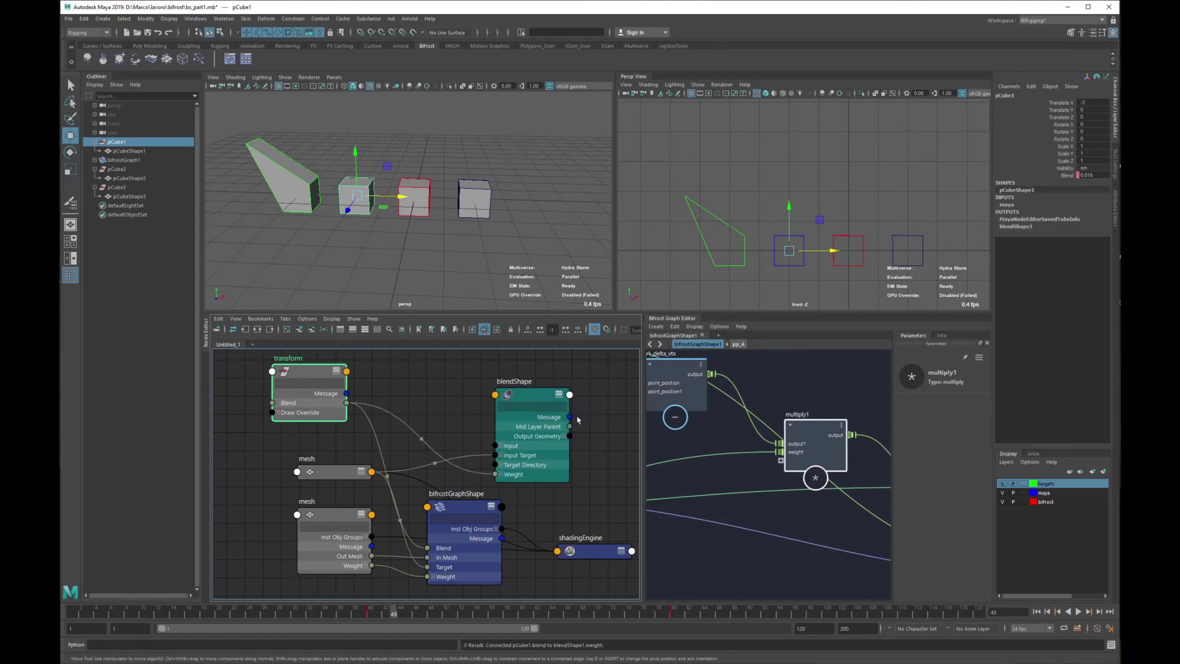
Scrub the timeline to frame 56 to compare the bifrost cube with the native blendShape cube
scroll(512, 204, down, 1)
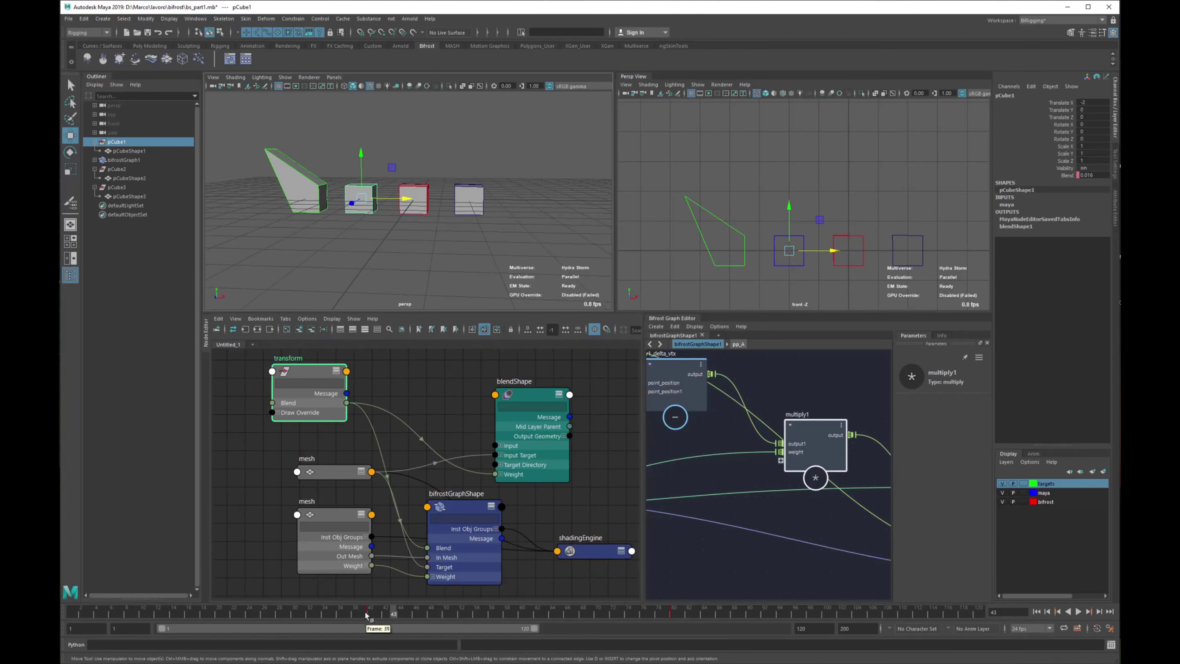
drag(367, 614, 491, 609)
click(537, 179)
Move pCube3 along X to Translate X 0, directly over the red bifrost cube
click(470, 200)
alt+middle_drag(457, 260, 467, 267)
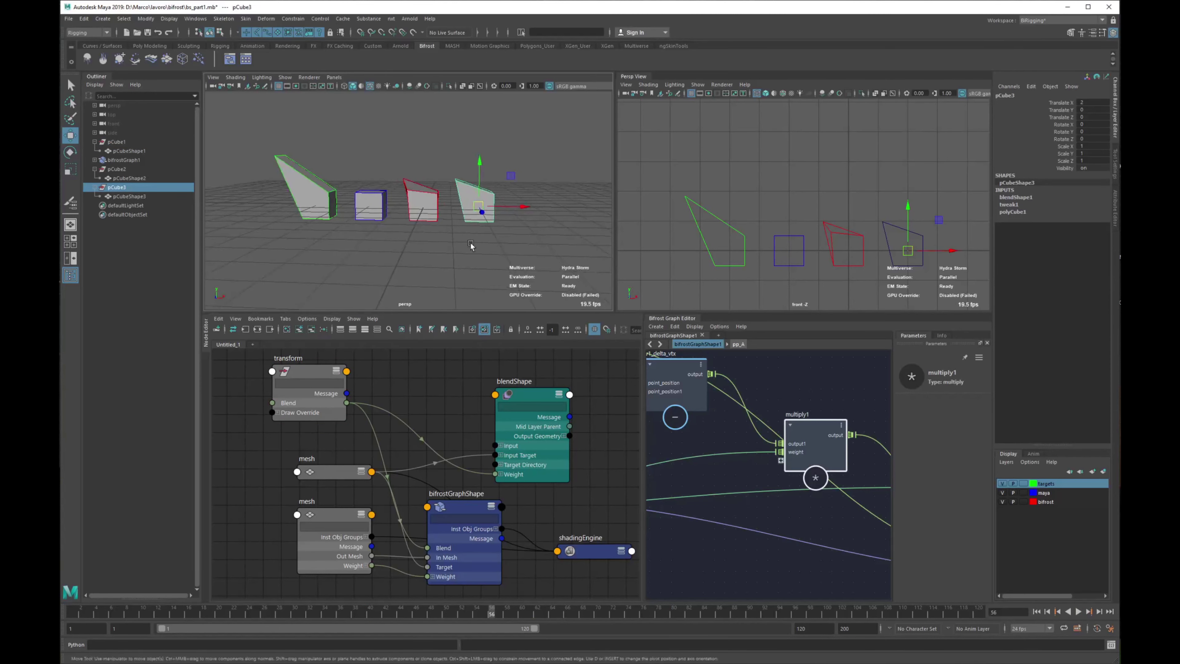
drag(504, 212, 443, 211)
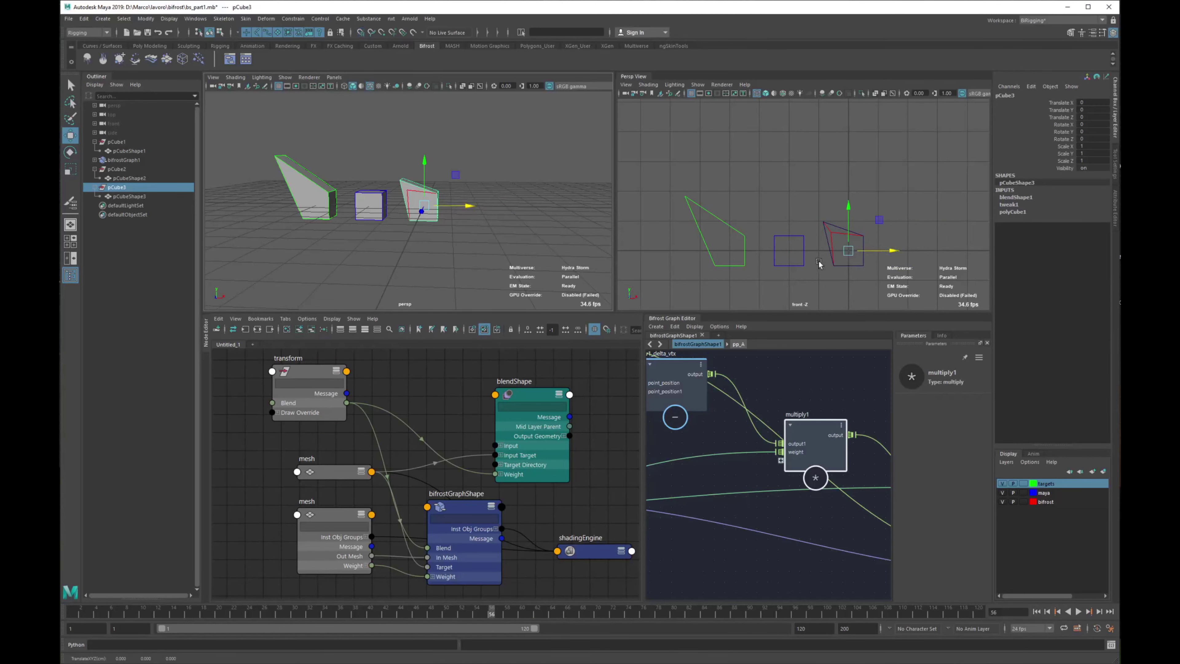
scroll(941, 240, up, 1)
alt+middle_drag(941, 239, 917, 189)
click(855, 193)
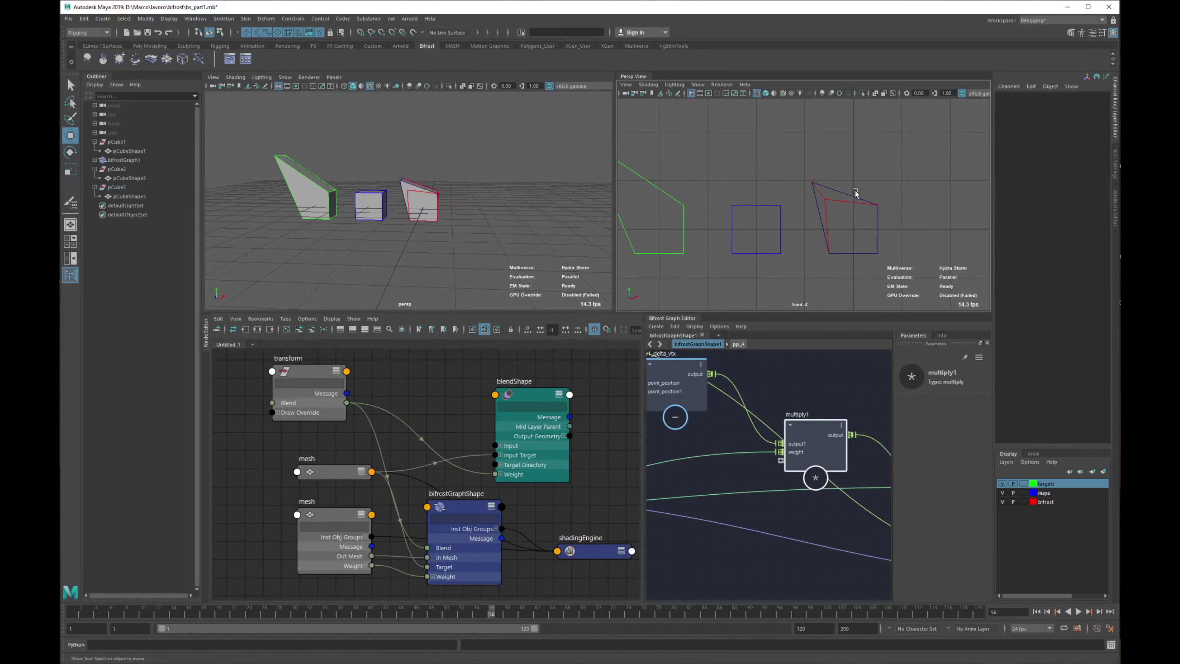
Put pCube3 into a new display layer named bs and colour the layer yellow
click(115, 187)
click(1104, 472)
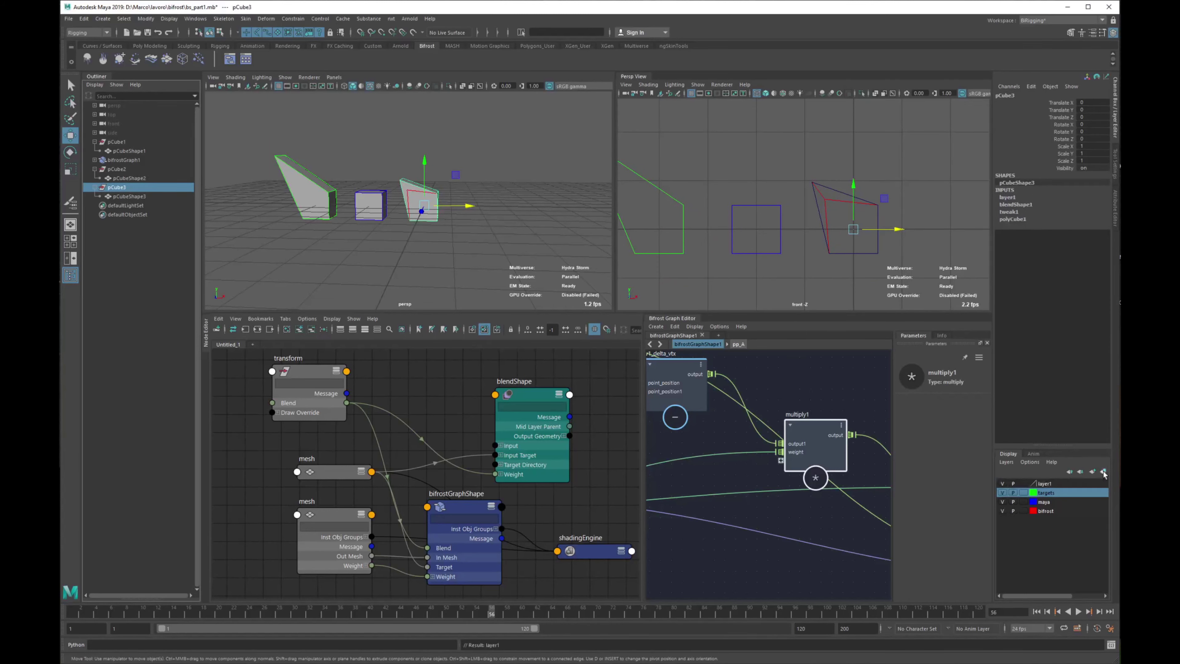
double_click(1052, 483)
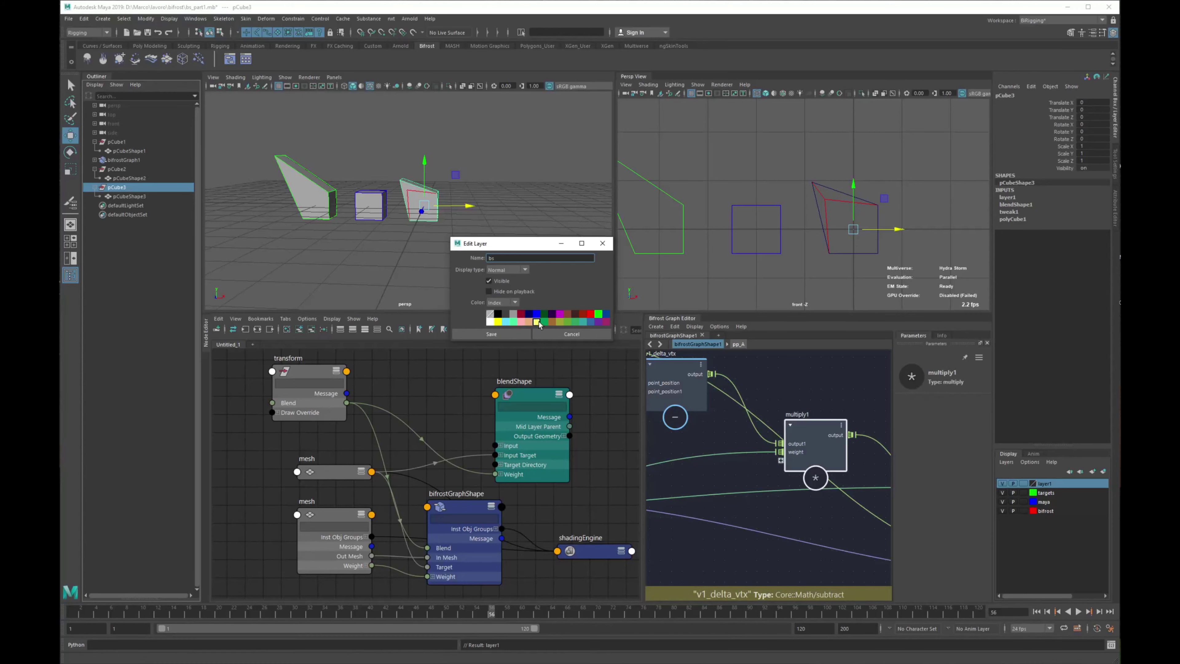
click(507, 336)
click(798, 148)
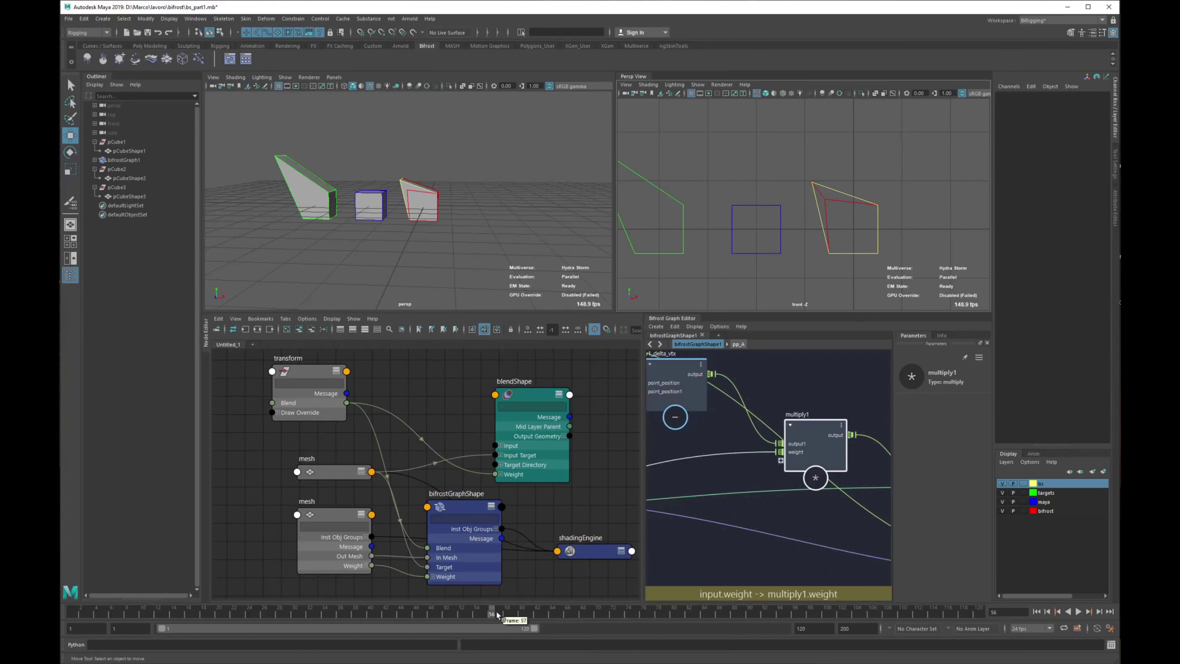
Play the animation to compare the overlapping cubes and turn on X-ray shading in the perspective view
key(alt+v)
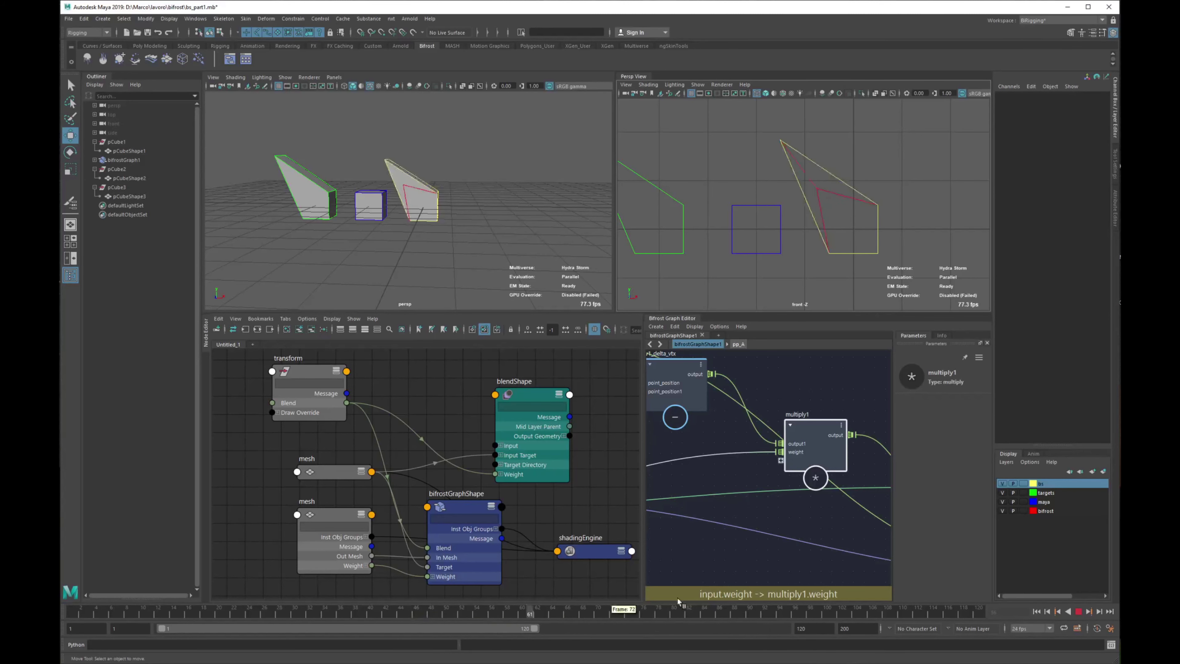
key(alt+v)
alt+drag(398, 242, 448, 236)
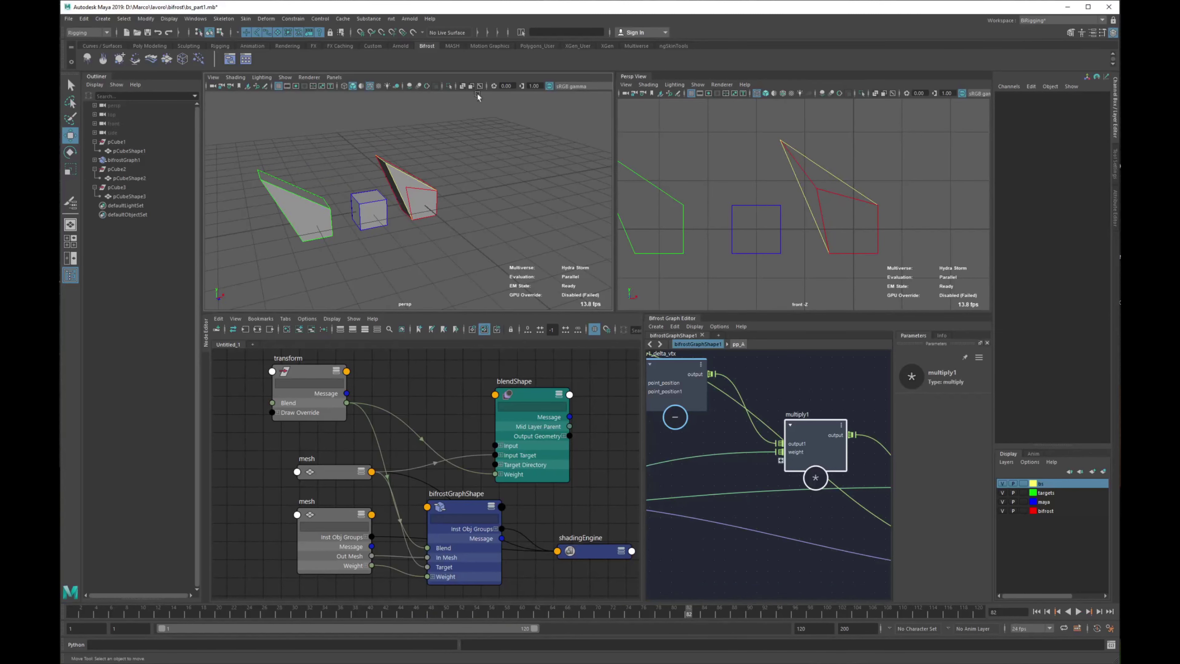
click(465, 85)
alt+right_drag(517, 195, 539, 205)
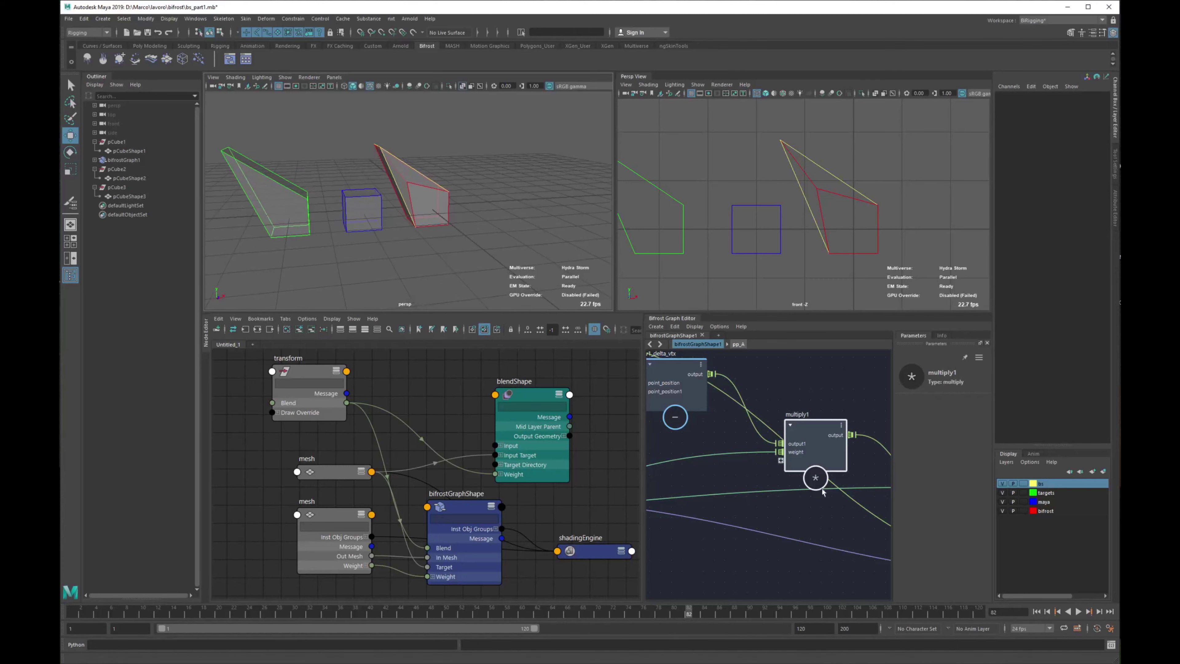
Flood pCubeShape1's painted weight attribute with value 1 and scrub to frame 66 to compare the deformed cubes
click(124, 160)
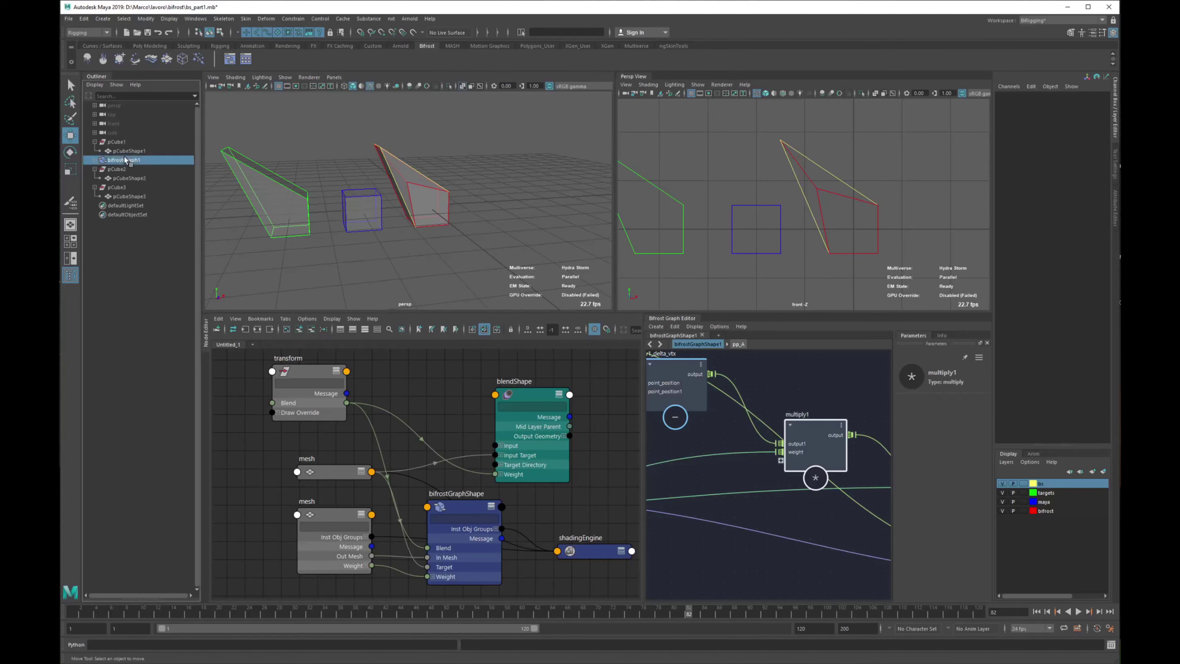
click(317, 172)
click(418, 186)
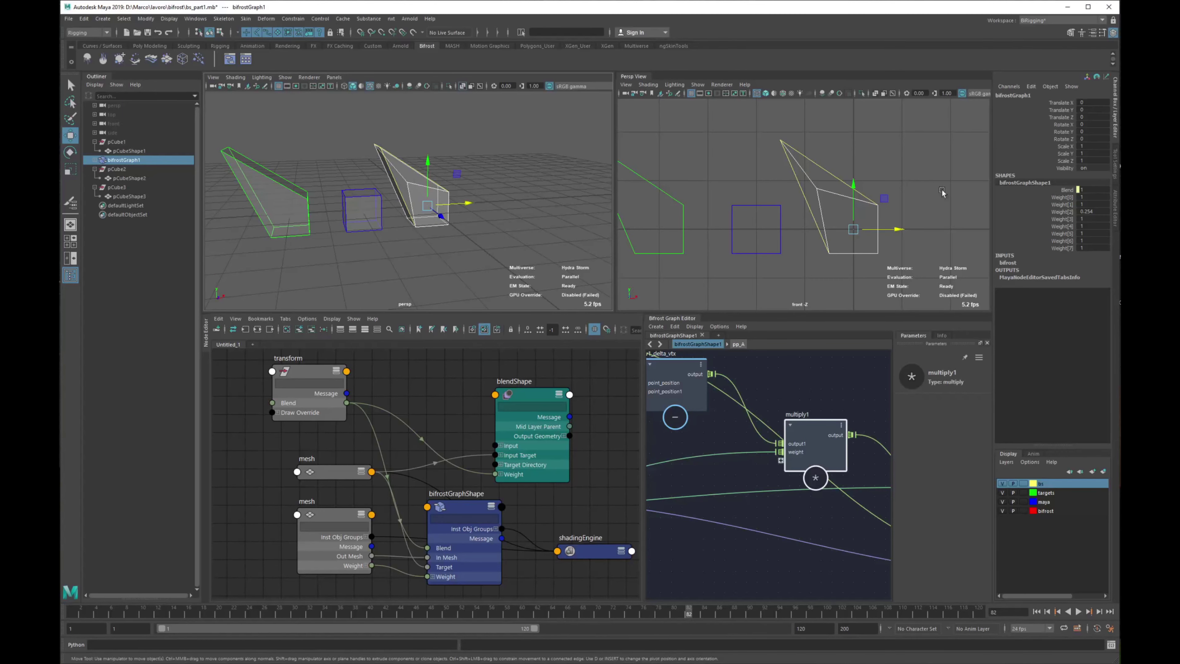
double_click(70, 203)
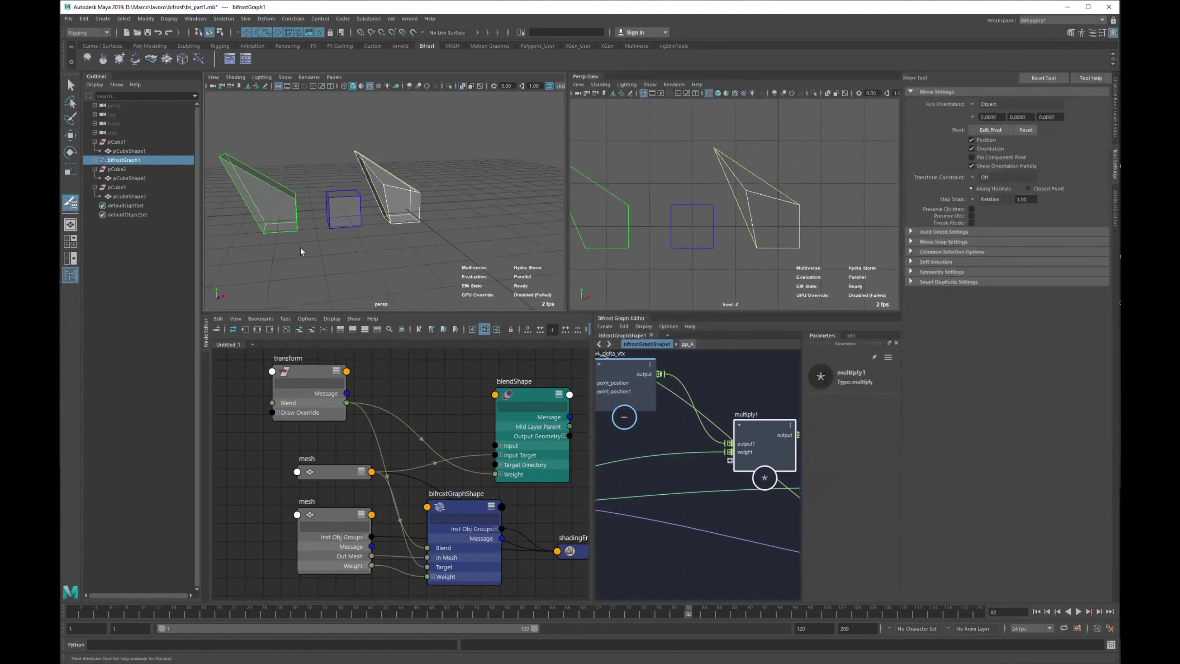
drag(1013, 233, 1048, 233)
click(1008, 283)
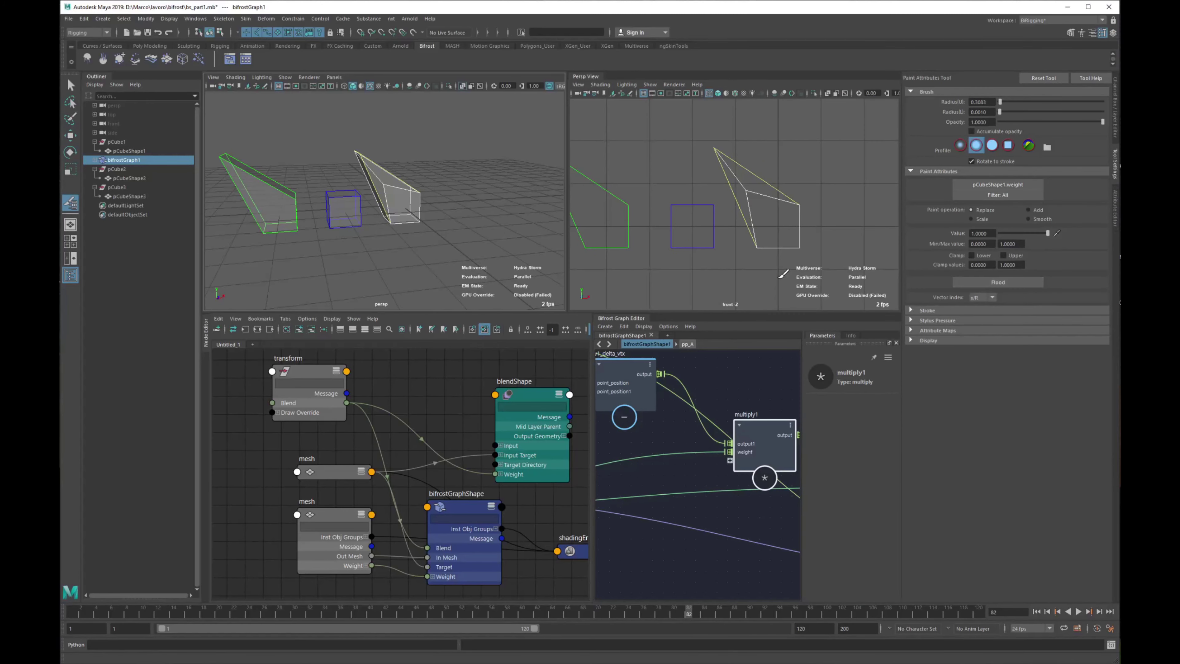
click(133, 151)
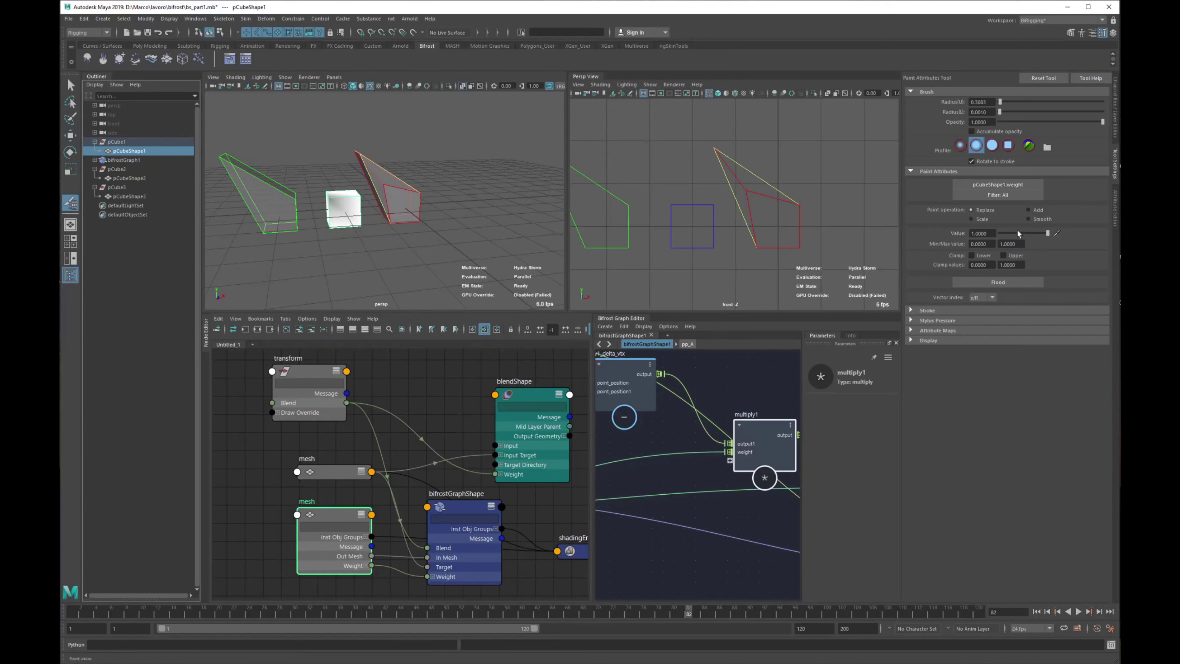
click(995, 277)
key(w)
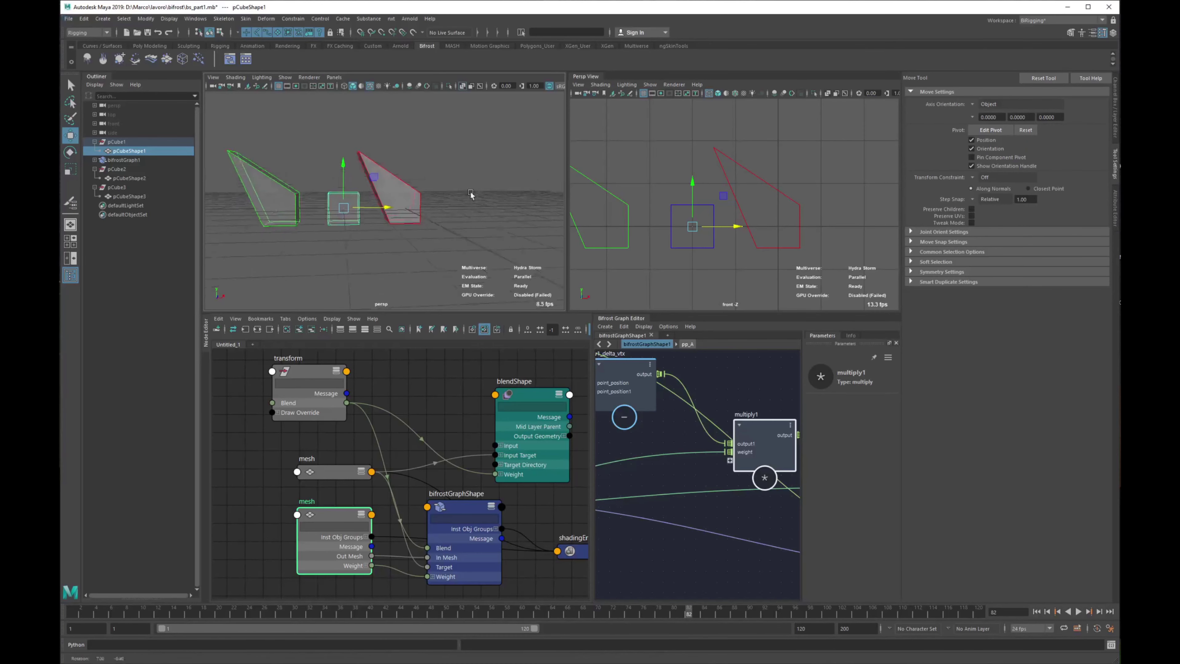
drag(409, 614, 577, 588)
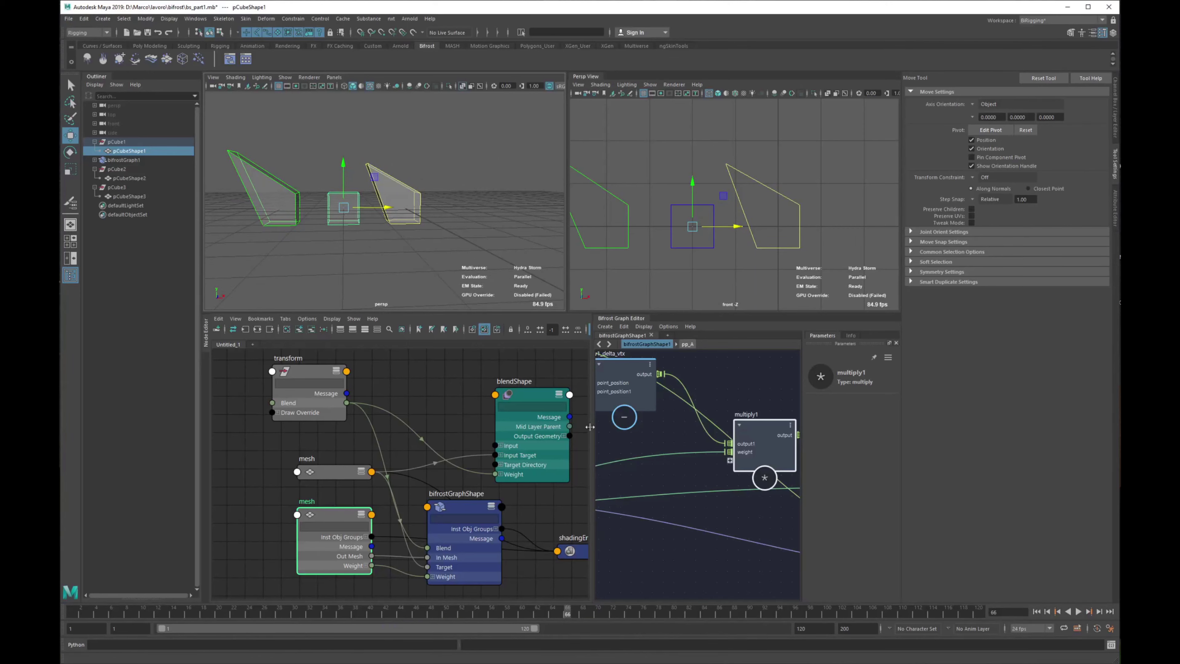
Widen the Bifrost Graph Editor and rearrange the add and output-side nodes and the point-position, delta and multiply1 nodes
drag(590, 427, 273, 427)
scroll(637, 431, down, 4)
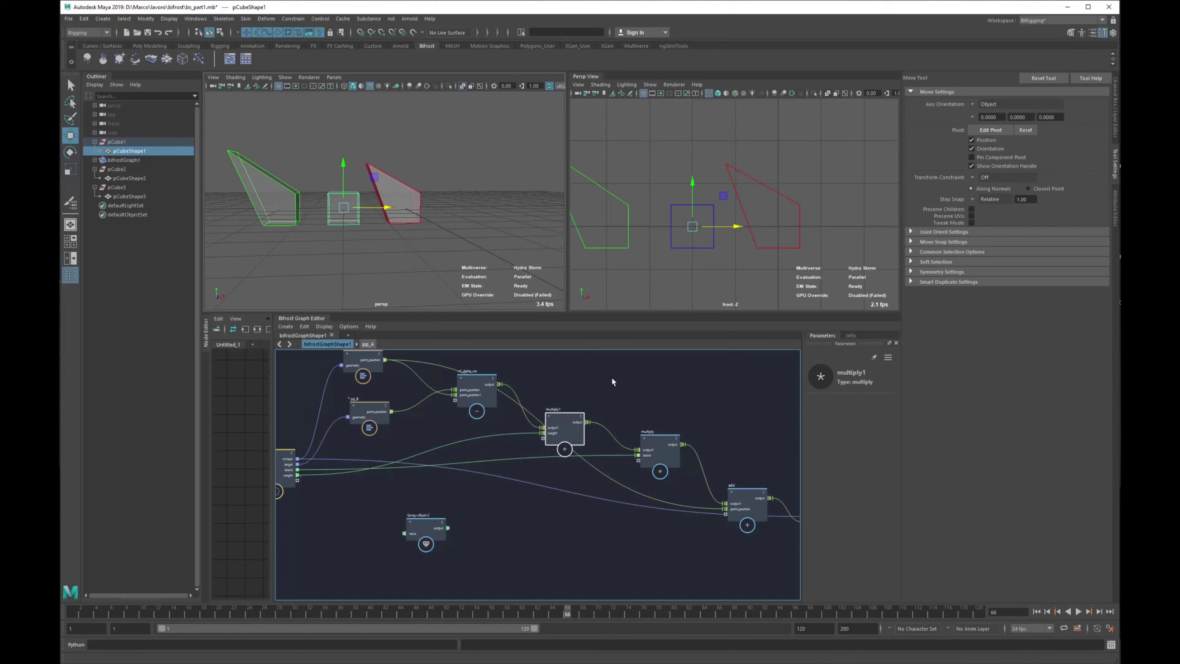
scroll(651, 424, down, 3)
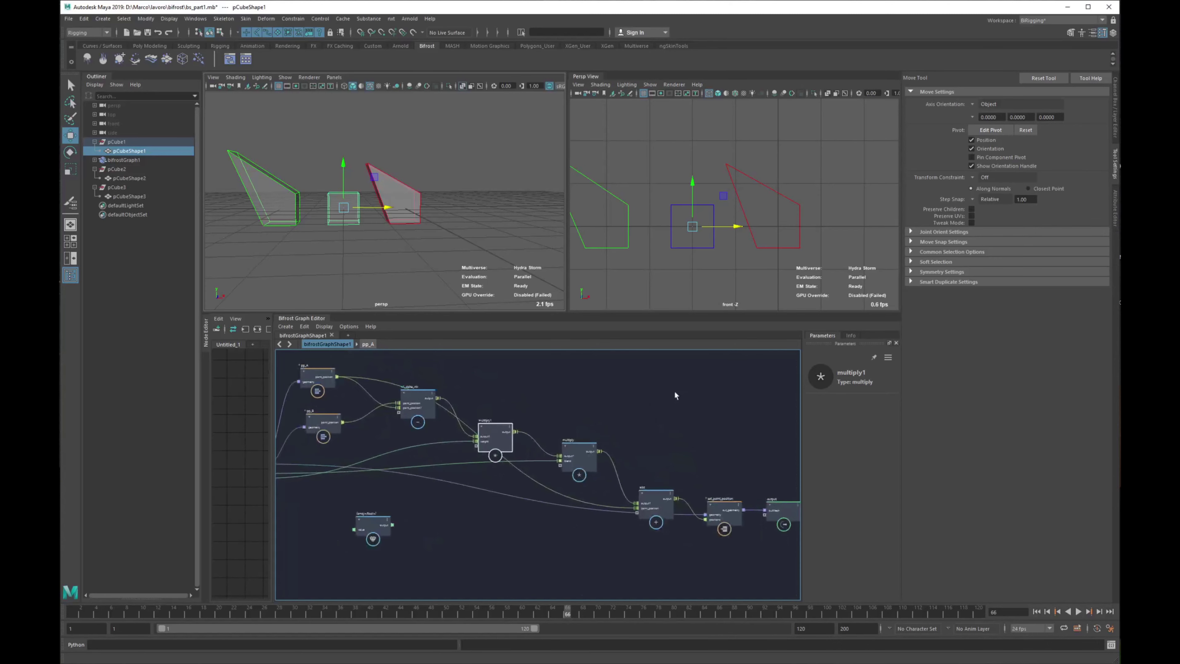
drag(627, 410, 773, 525)
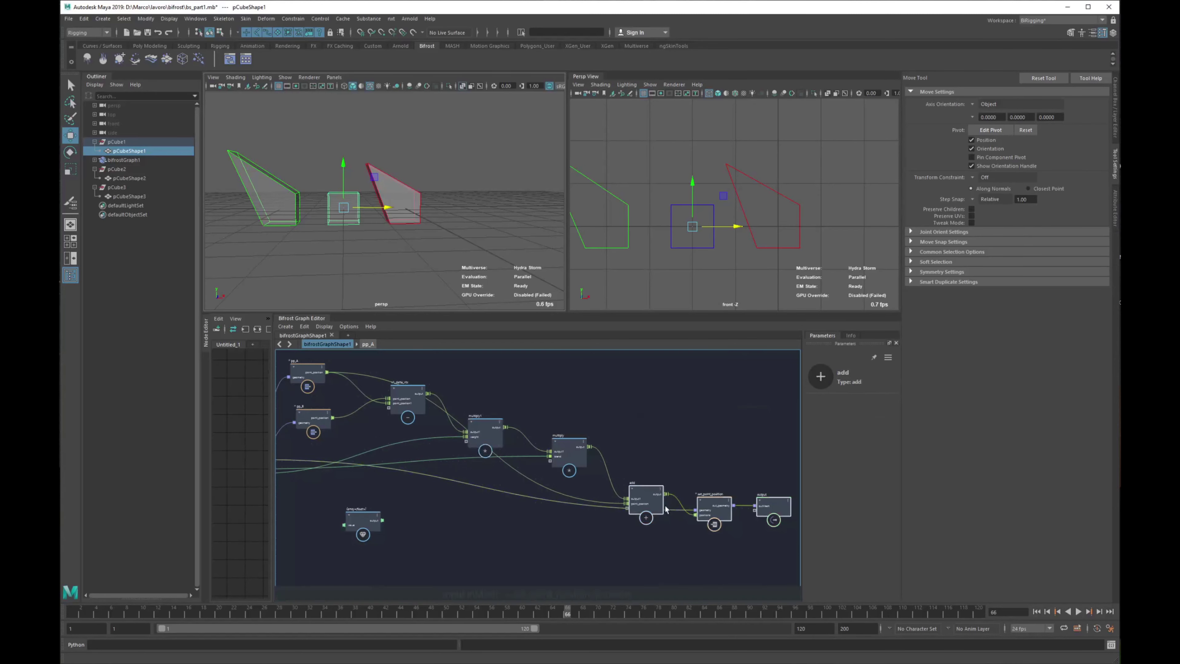
drag(646, 496, 689, 510)
alt+middle_drag(659, 404, 821, 441)
drag(449, 376, 658, 489)
drag(650, 466, 631, 437)
Select the input node to view its connections and reposition the multiply node fed by blend
scroll(686, 391, up, 1)
click(320, 519)
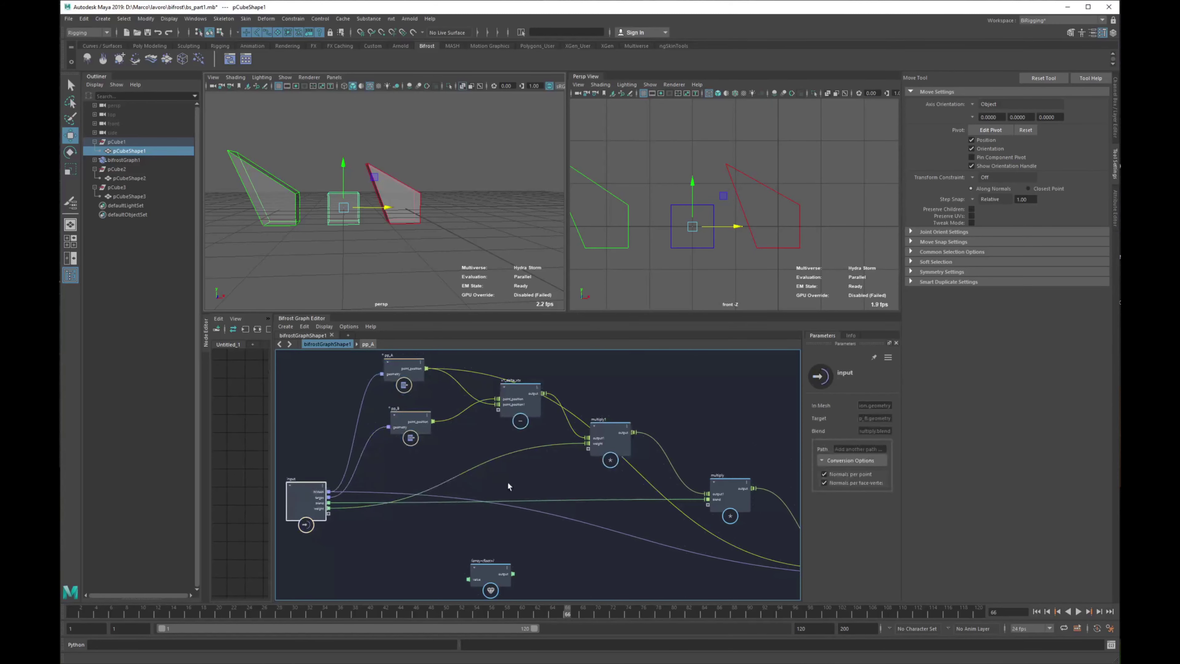
scroll(681, 442, up, 2)
alt+middle_drag(614, 474, 858, 452)
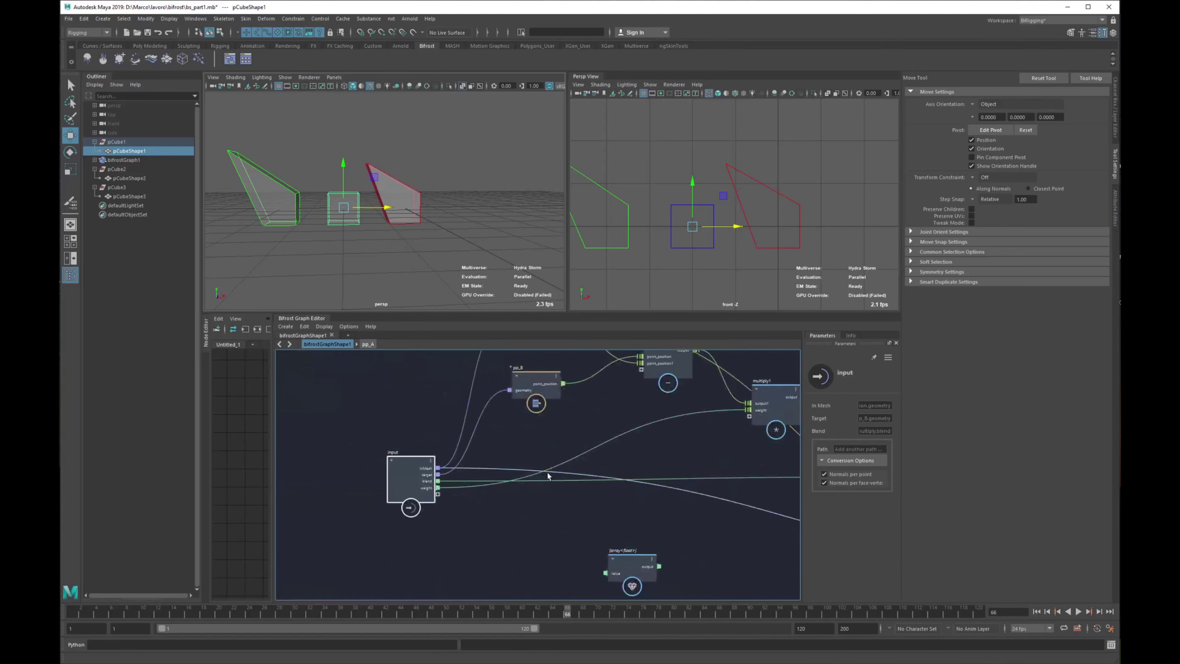
alt+middle_drag(547, 475, 384, 474)
drag(774, 434, 747, 437)
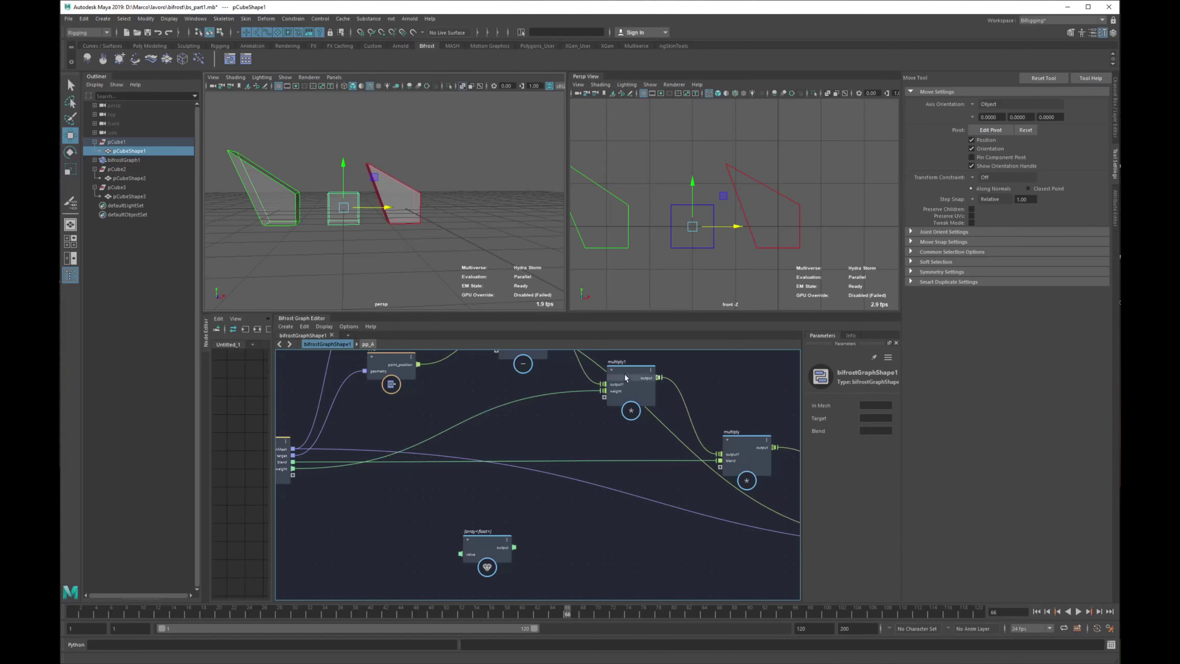
Rename the multiply1 node as weights_multi
text(W)
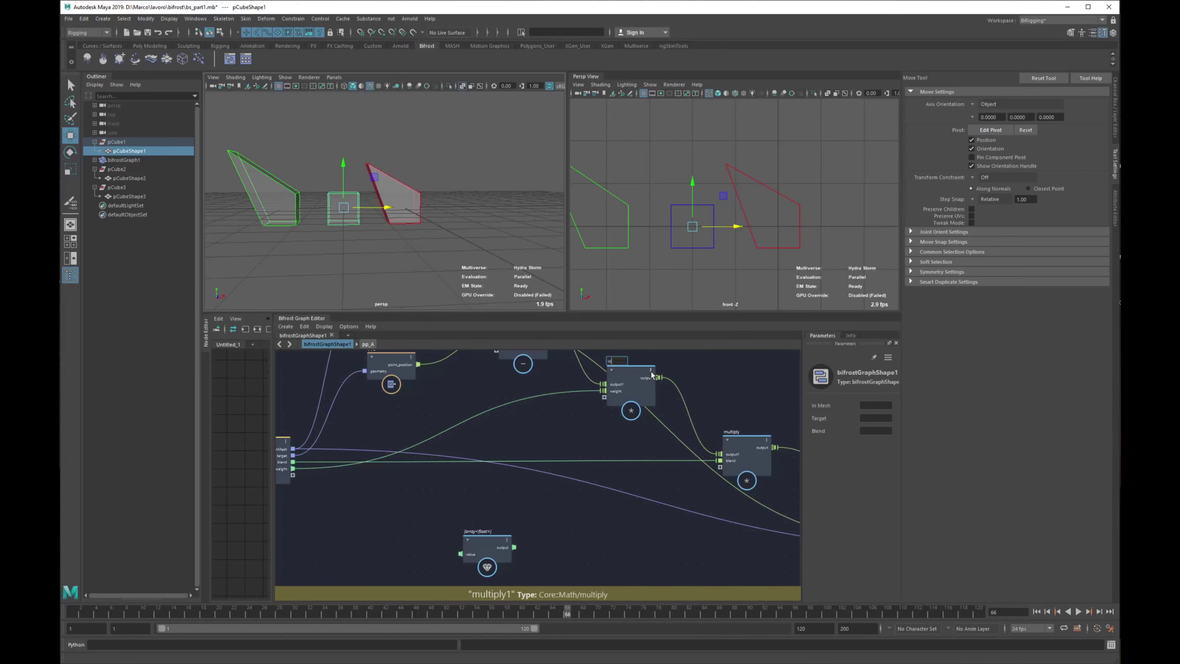
text(eights)
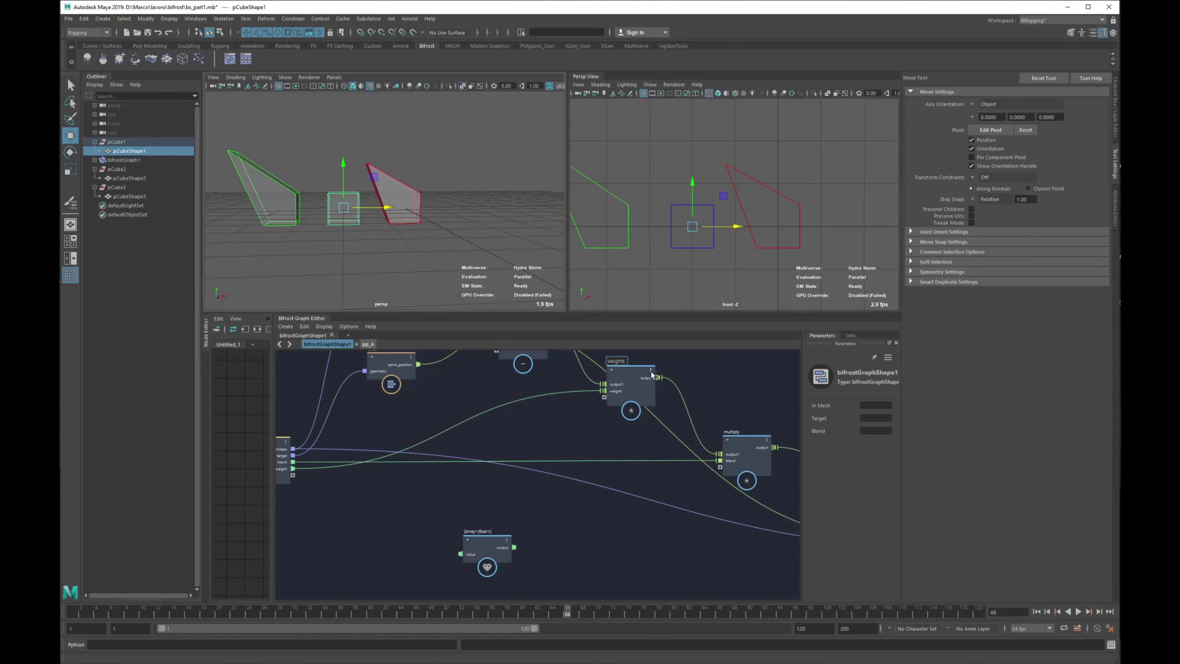
text(_multi)
key(Return)
Rename the multiply node fed by blend in the same style as weights_multi, starting with blend
double_click(729, 430)
text(bledn)
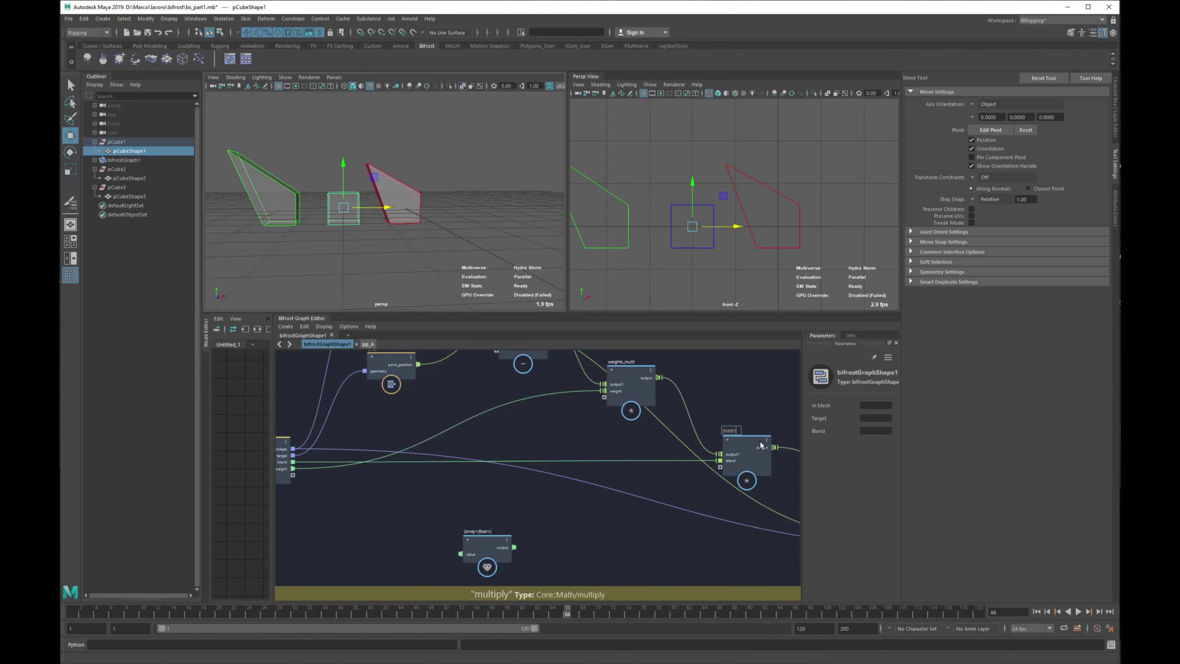
key(BackSpace)
key(BackSpace)
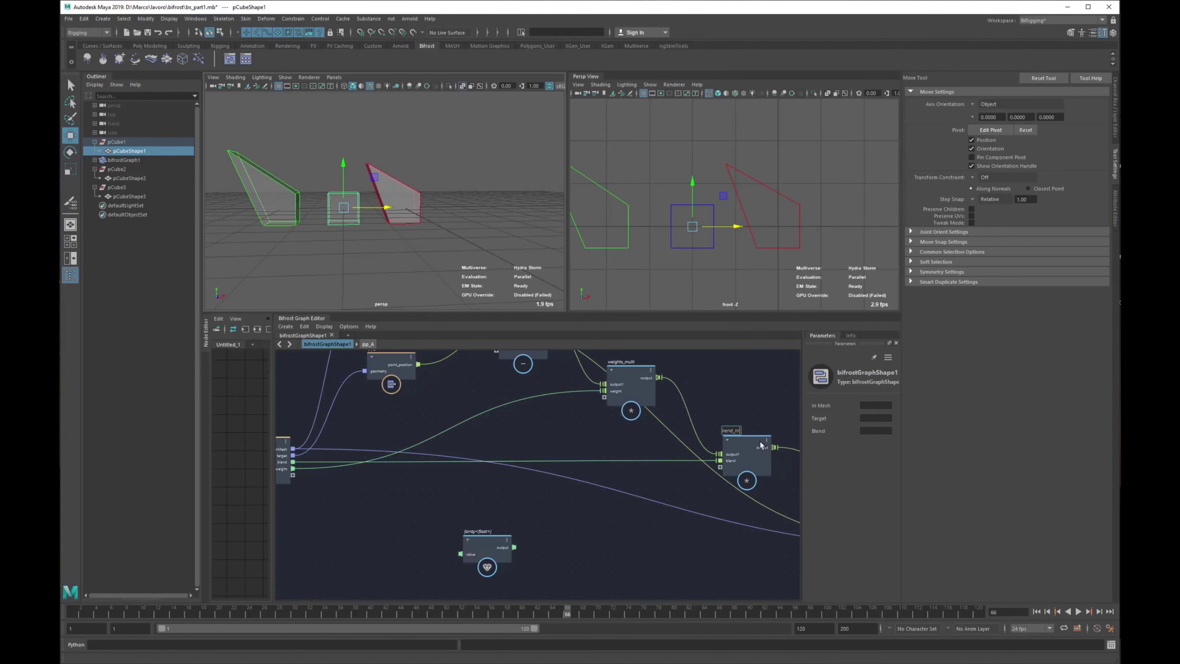
key(Return)
Add an evaluate_fcurve node to the graph, just above the array<float> value node
alt+middle_drag(602, 504, 532, 514)
scroll(554, 500, up, 3)
scroll(534, 513, down, 2)
key(Tab)
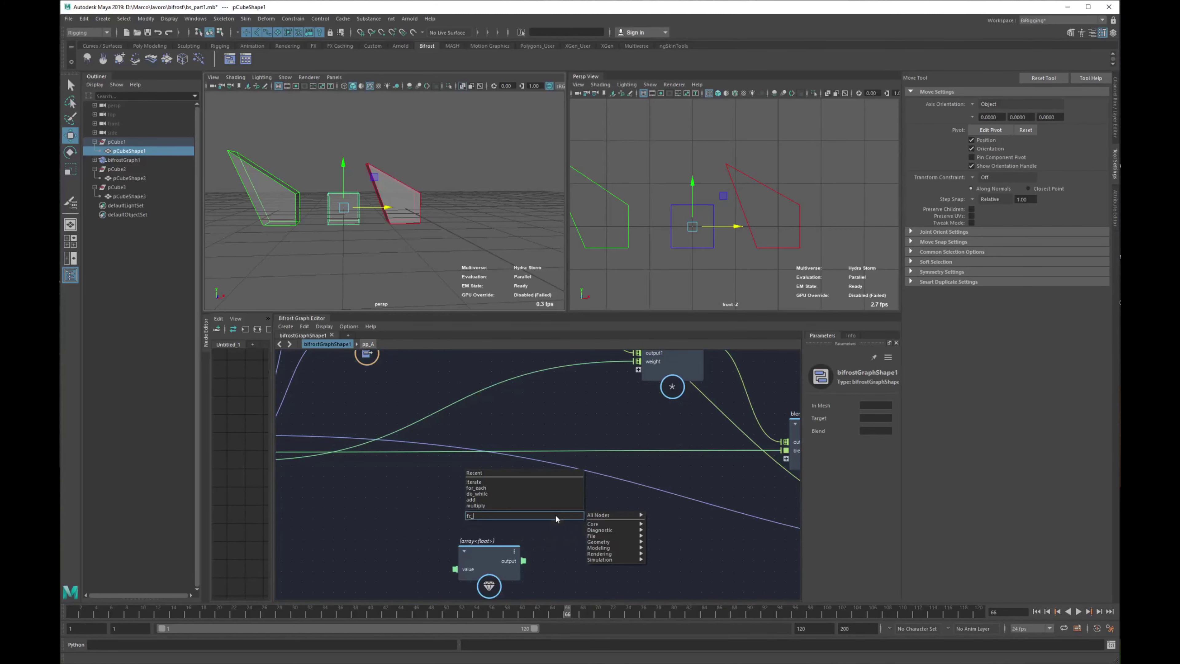
text(fcu)
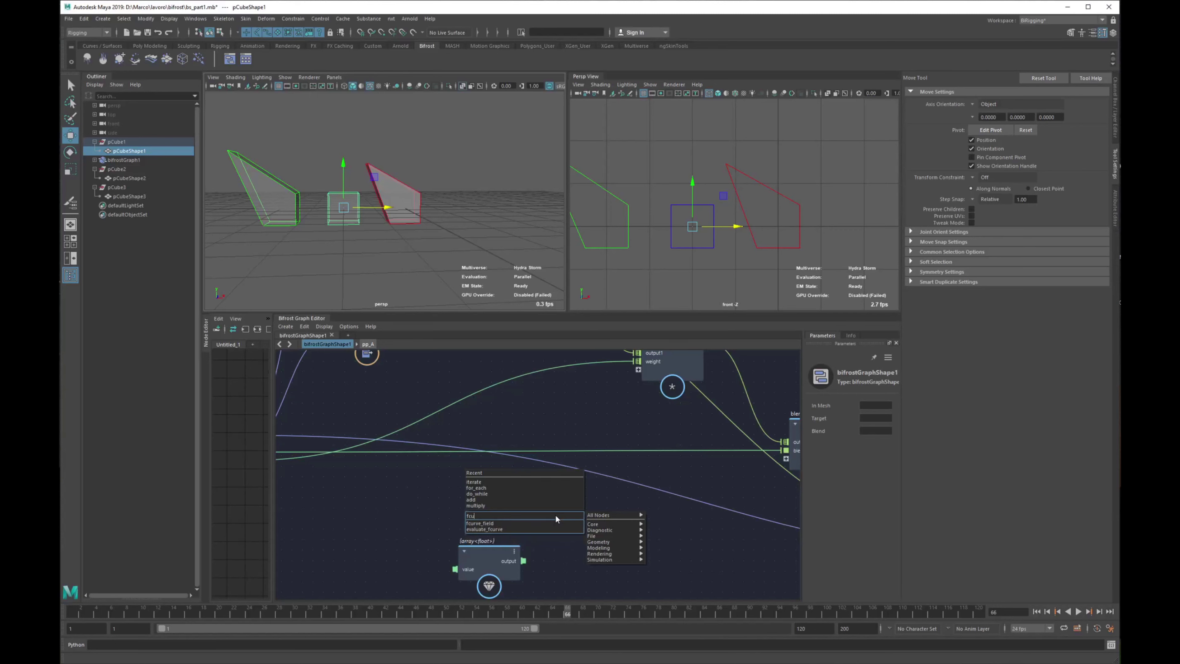
key(Down)
key(Down)
key(Return)
drag(555, 513, 558, 485)
Inspect the evaluate_fcurve node's curve and move the node up close to the blend connection
click(867, 409)
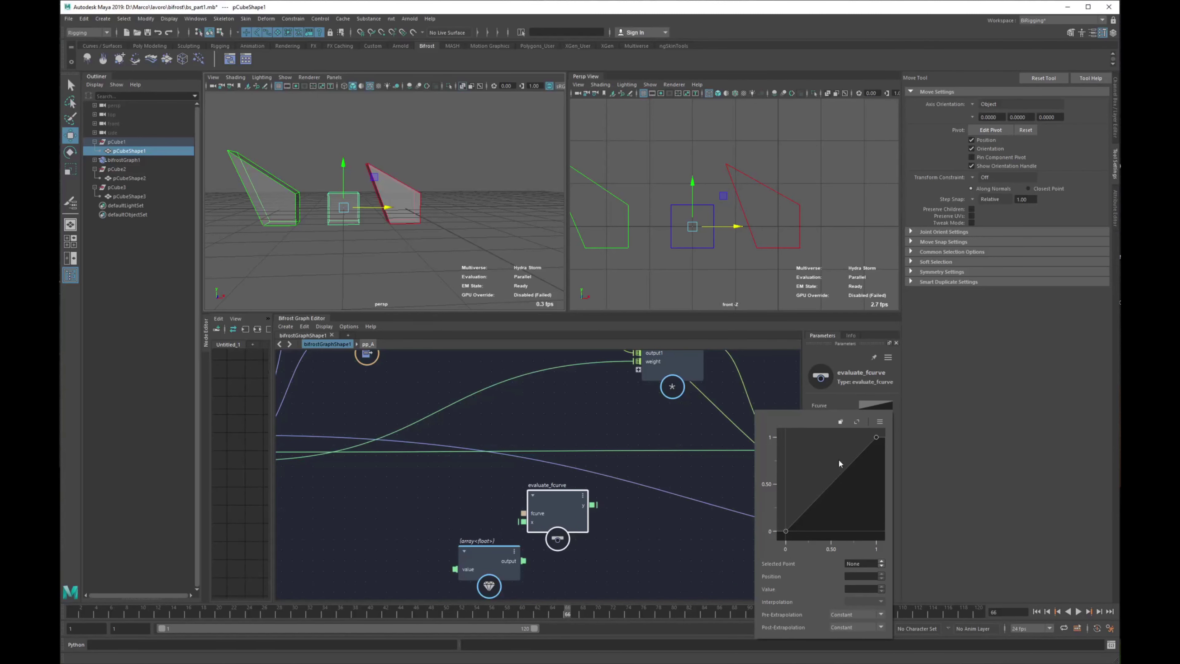
click(878, 421)
click(876, 419)
click(640, 411)
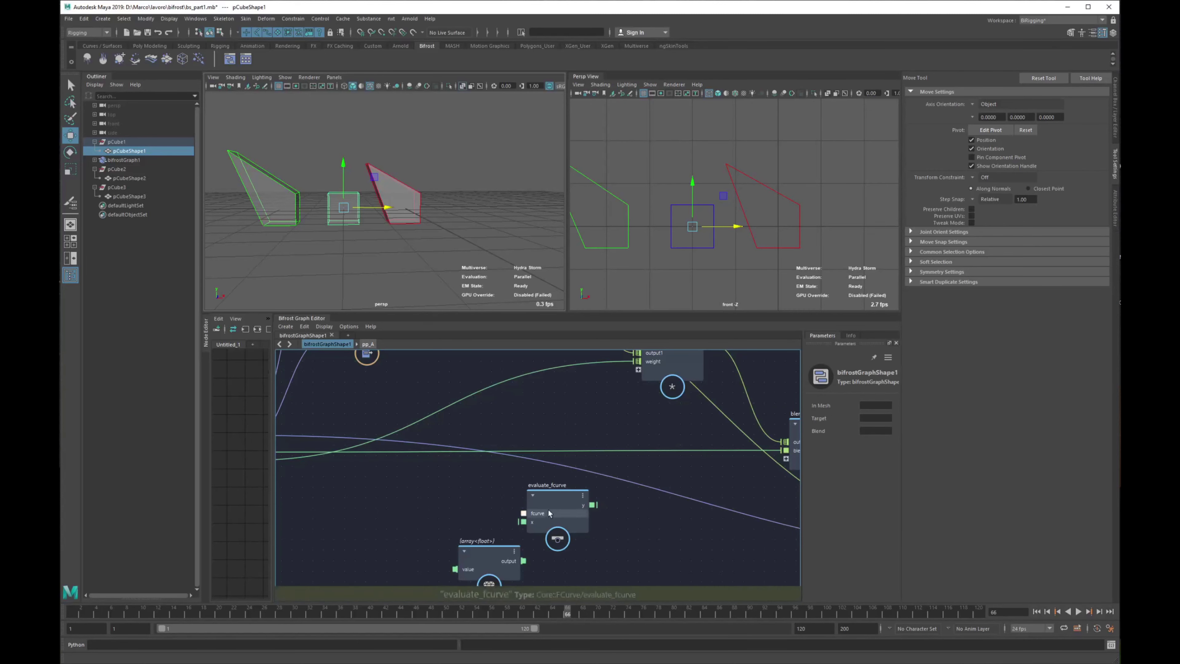
drag(548, 513, 523, 477)
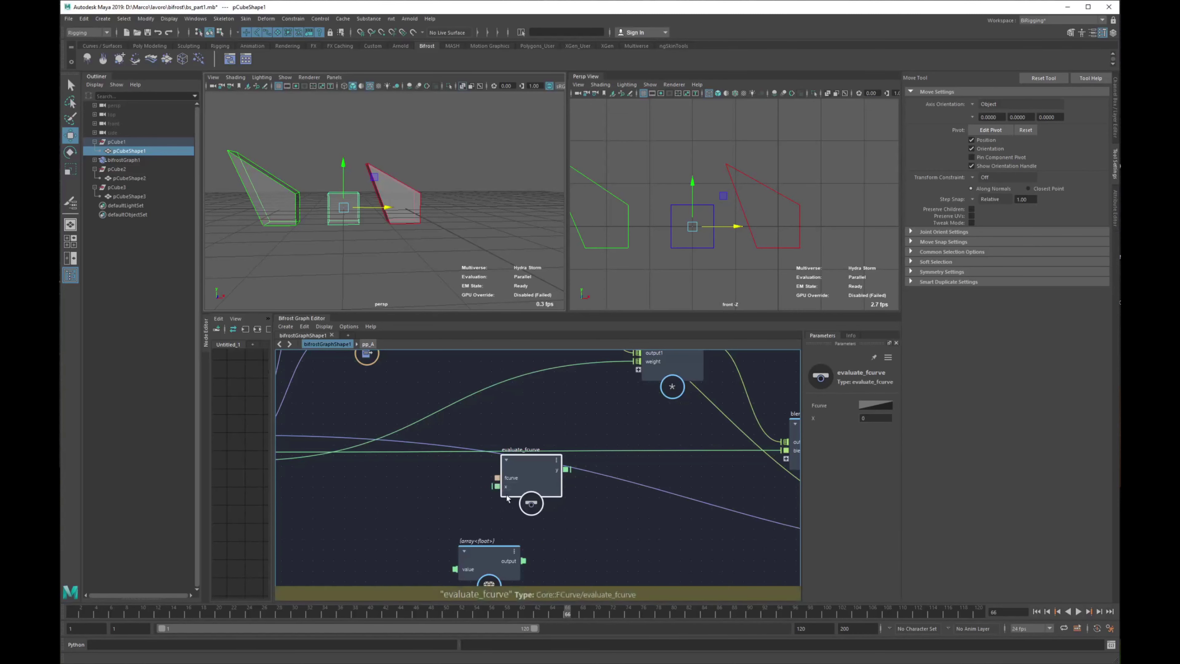
click(869, 404)
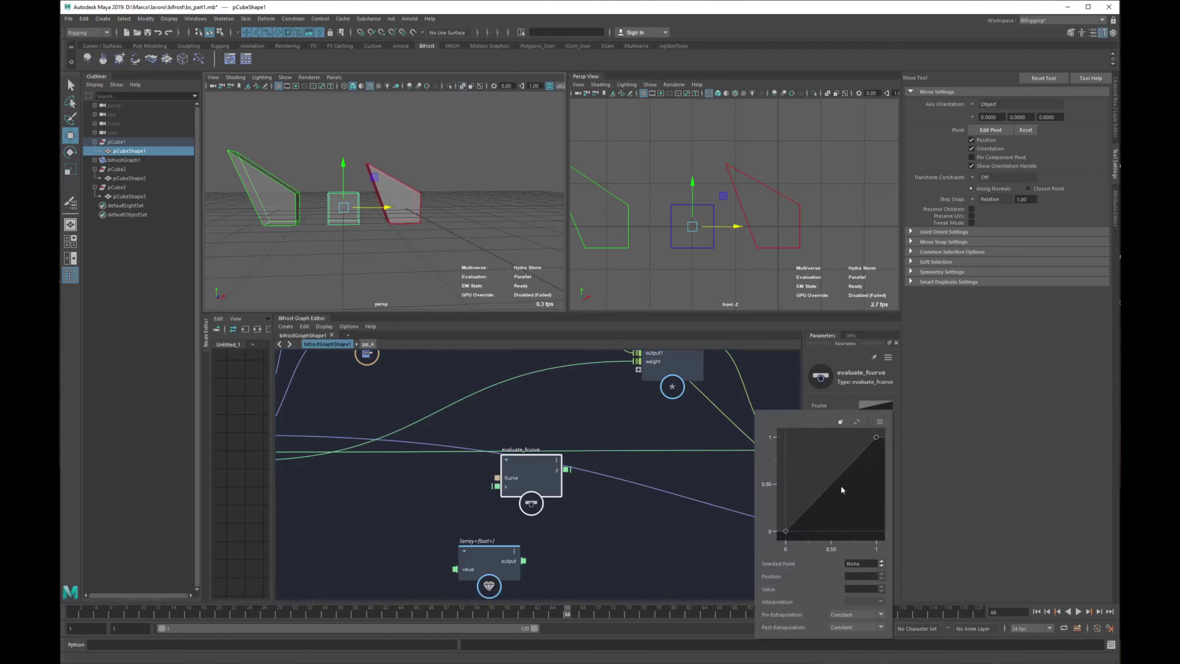
click(884, 406)
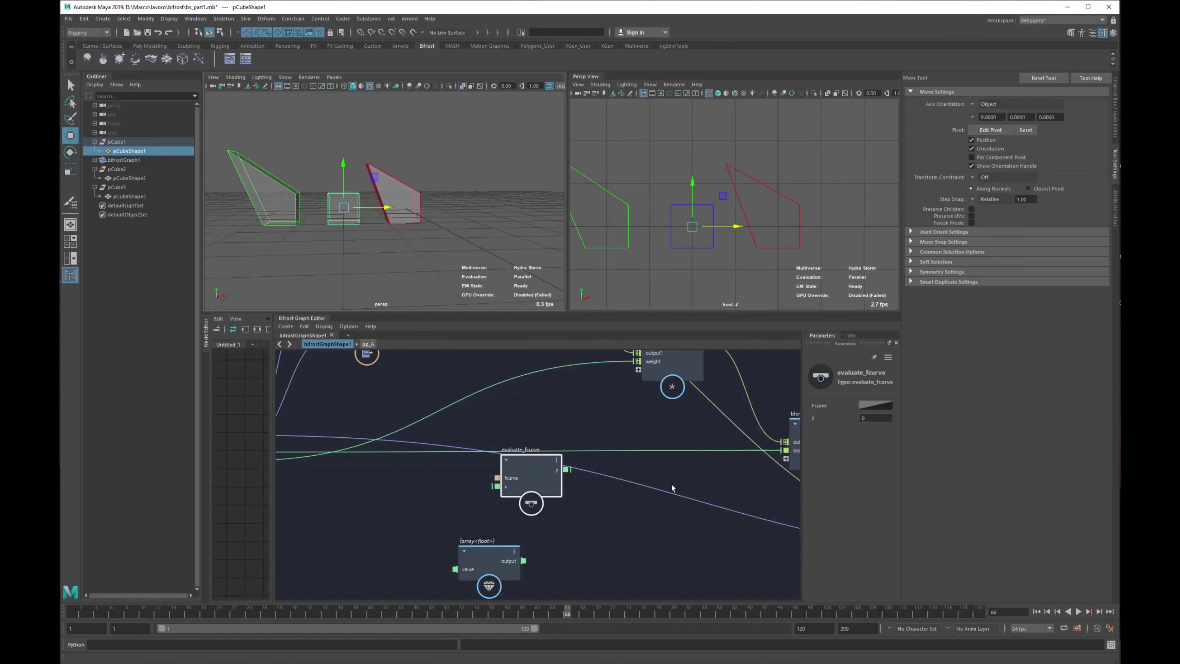
Connect the input node's blend output to evaluate_fcurve's x and its y output to blend_multi's blend
middle_drag(379, 554, 495, 548)
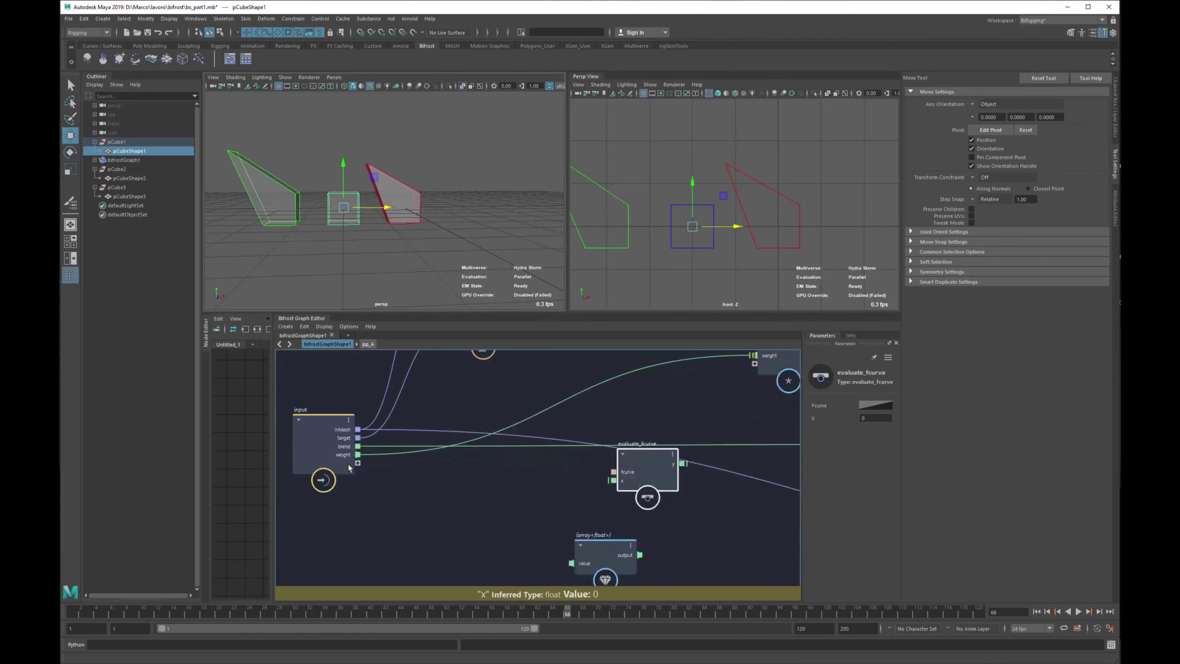
drag(357, 446, 612, 484)
middle_drag(612, 484, 464, 498)
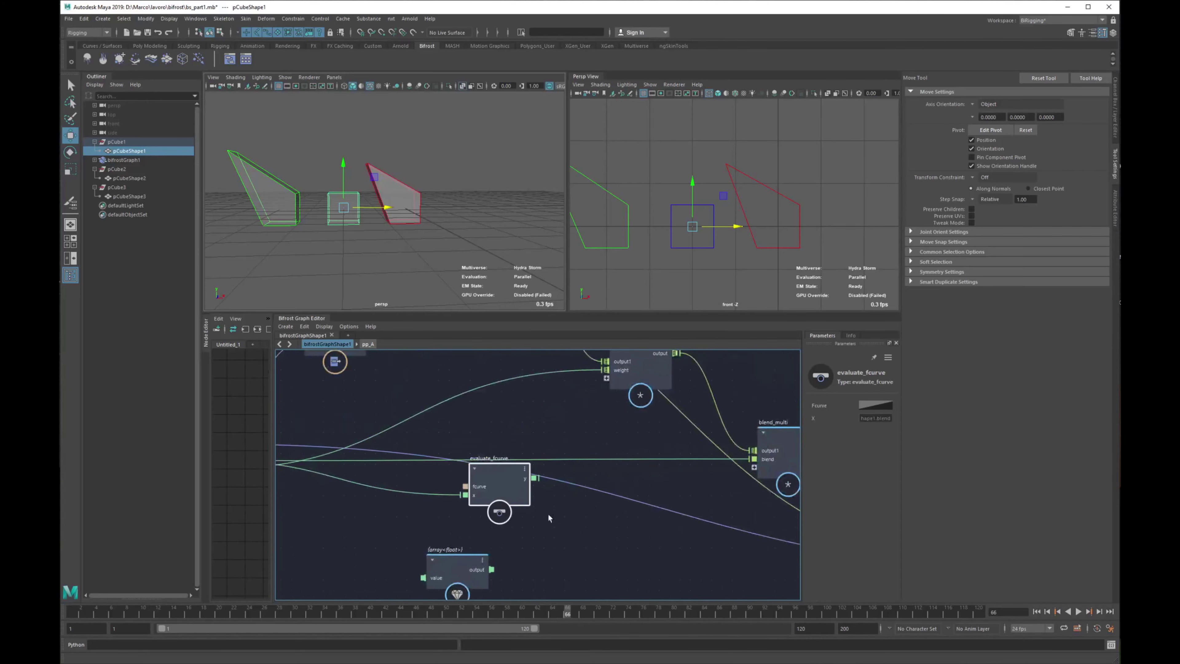
drag(534, 477, 754, 459)
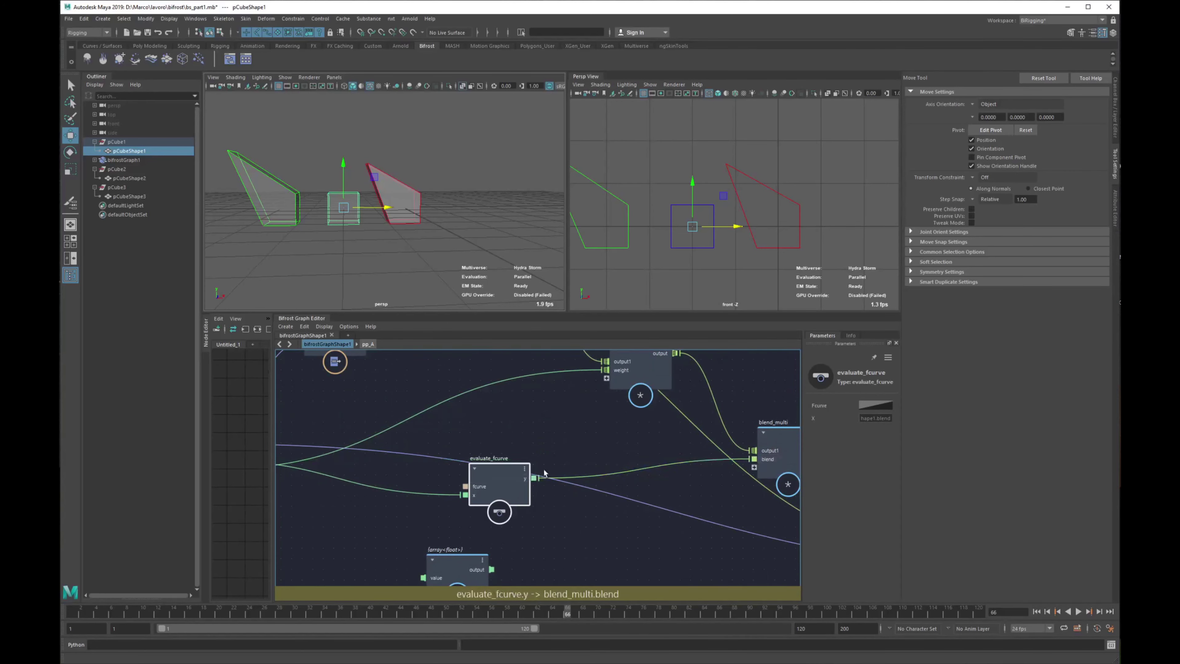
Reposition the evaluate_fcurve node between input and blend_multi, and scrub the timeline to check the deformation
drag(494, 479, 558, 451)
drag(355, 614, 576, 615)
drag(552, 459, 521, 471)
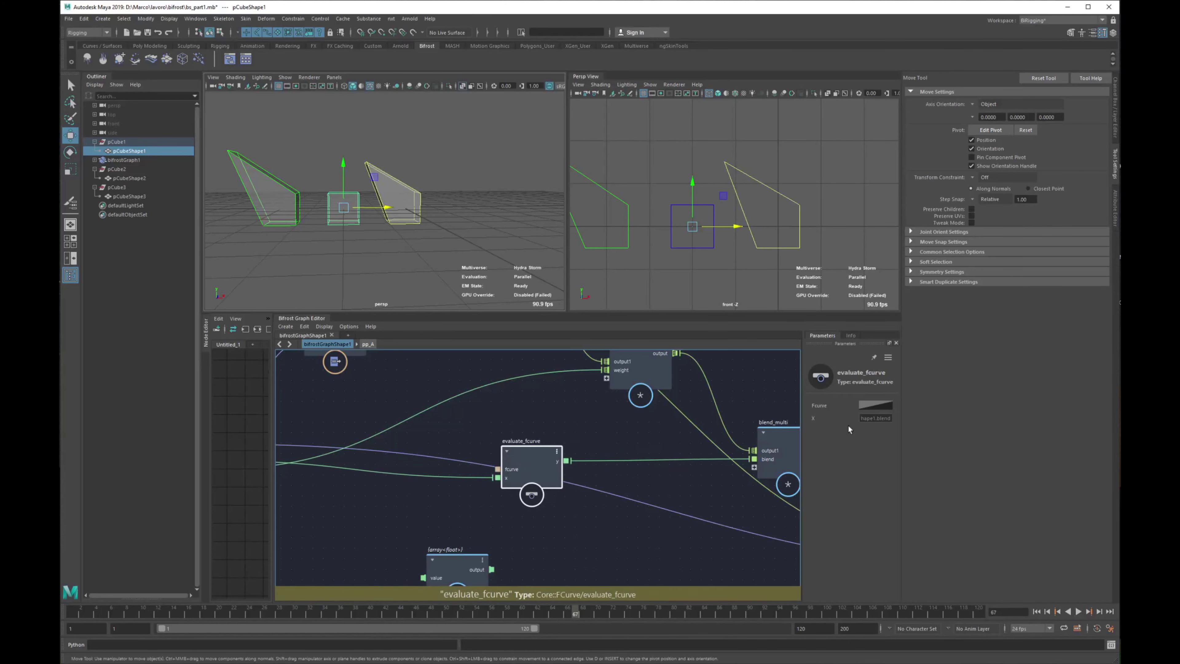
Add two interior points to the evaluate_fcurve curve, the upper one at position 0.50 and value 0.74, and scrub the timeline
click(875, 405)
mouse_move(835, 478)
mouse_down()
mouse_move(813, 519)
mouse_move(827, 512)
mouse_move(826, 528)
mouse_move(799, 509)
mouse_move(829, 449)
mouse_move(844, 448)
mouse_move(826, 444)
mouse_move(831, 461)
mouse_up()
drag(317, 609, 484, 608)
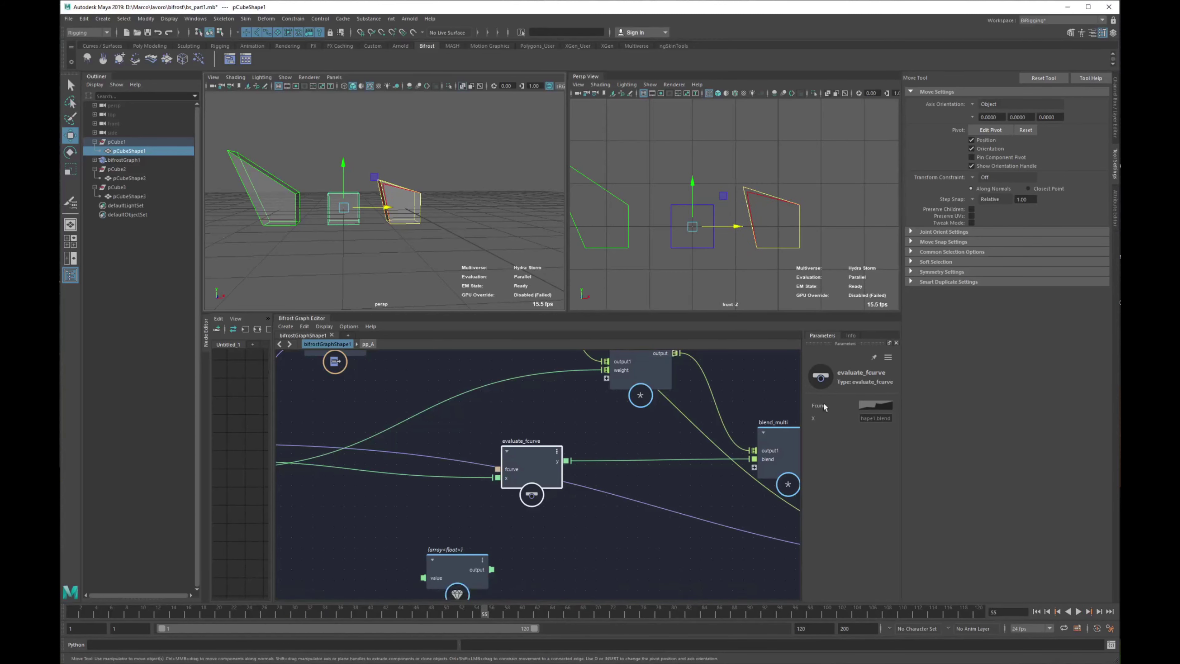
Reshape the lower interior point of the evaluate_fcurve curve and scrub the timeline to compare the two deforming cubes
click(875, 407)
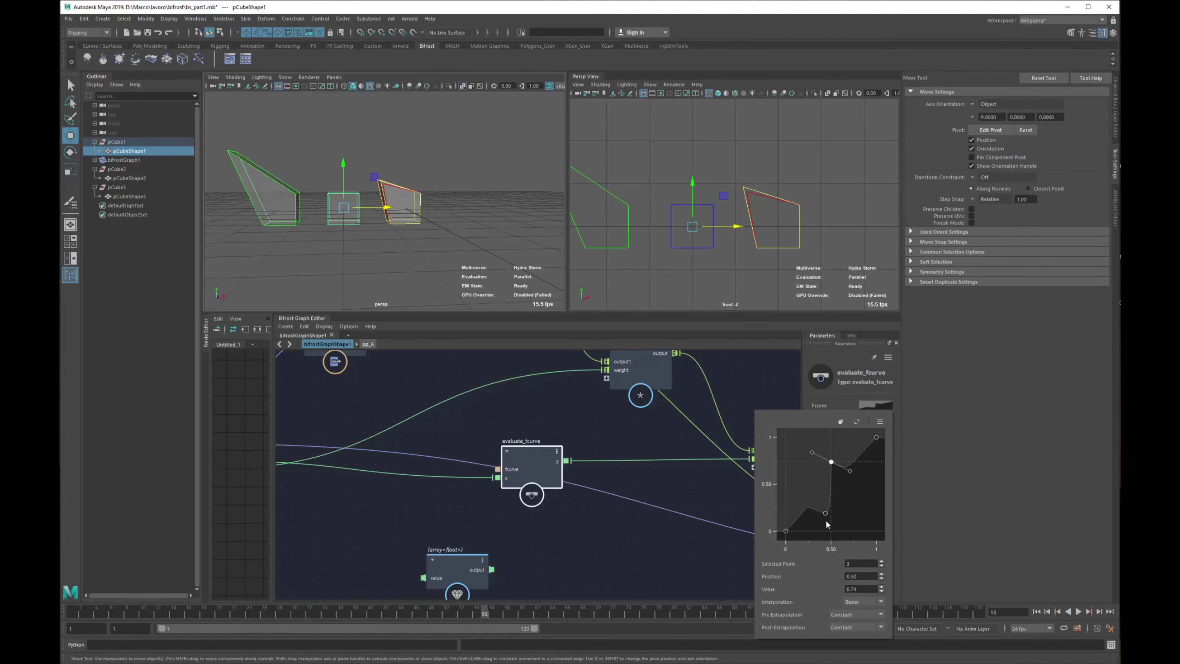
mouse_move(825, 514)
mouse_down()
mouse_move(809, 517)
mouse_move(829, 509)
mouse_move(813, 533)
mouse_up()
drag(483, 611, 711, 611)
scroll(675, 282, down, 5)
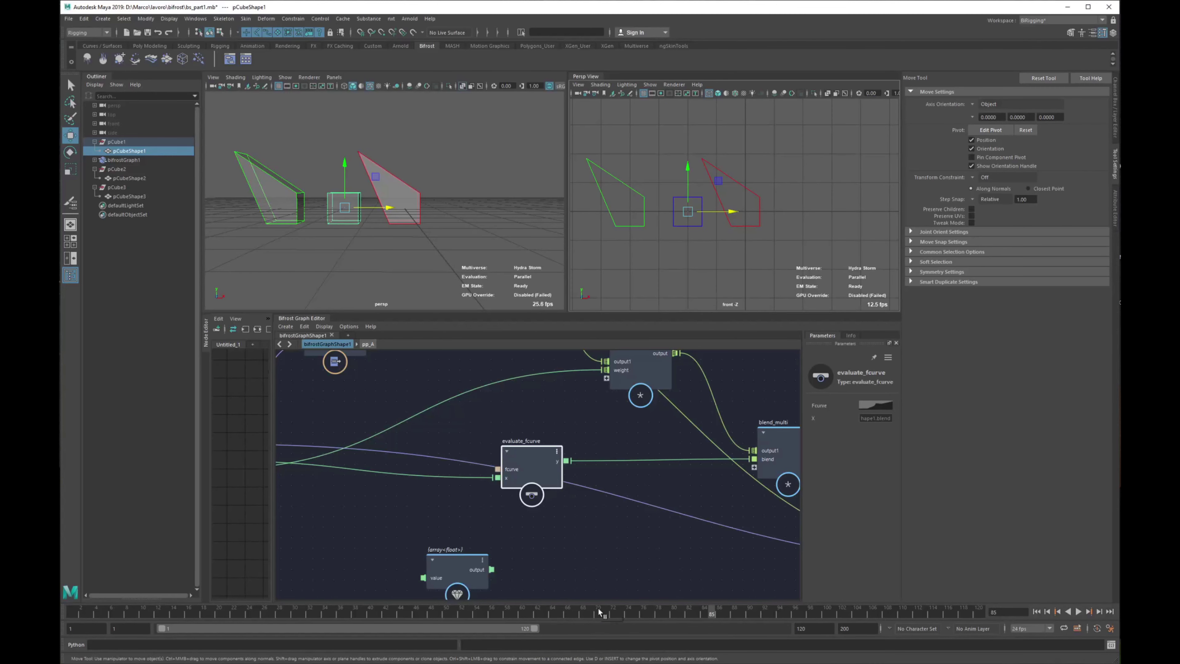
drag(599, 611, 531, 613)
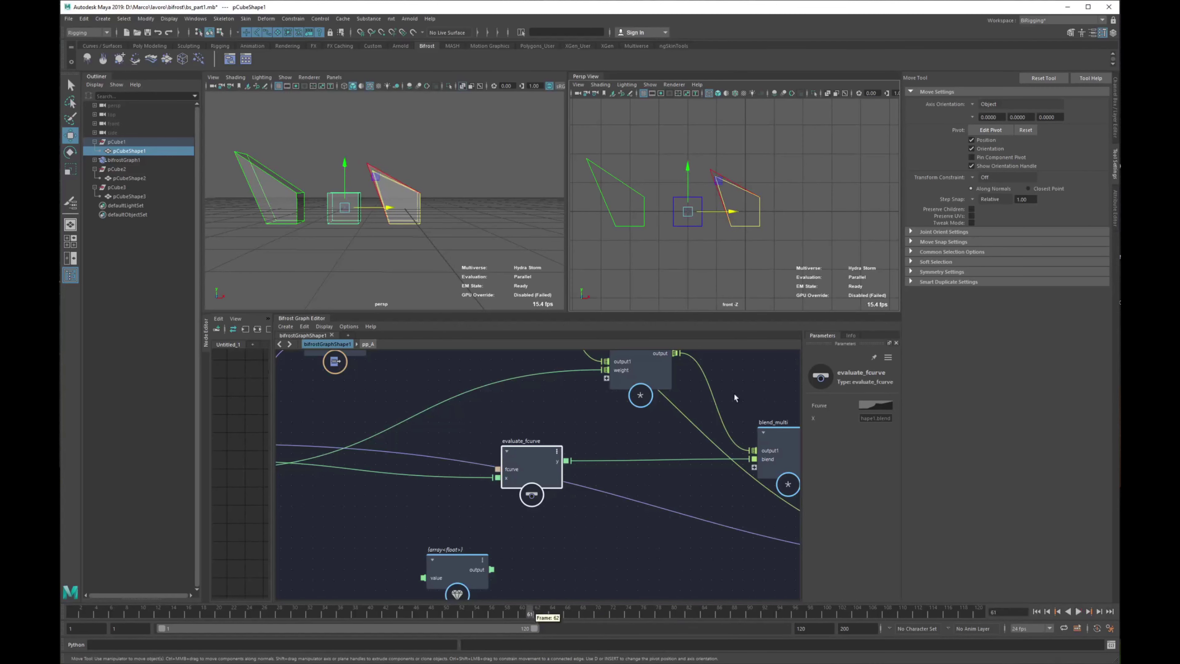
Replace the curve's interior points with a single one at position 0.35 and value 0.66, and scrub to frame 44
click(876, 405)
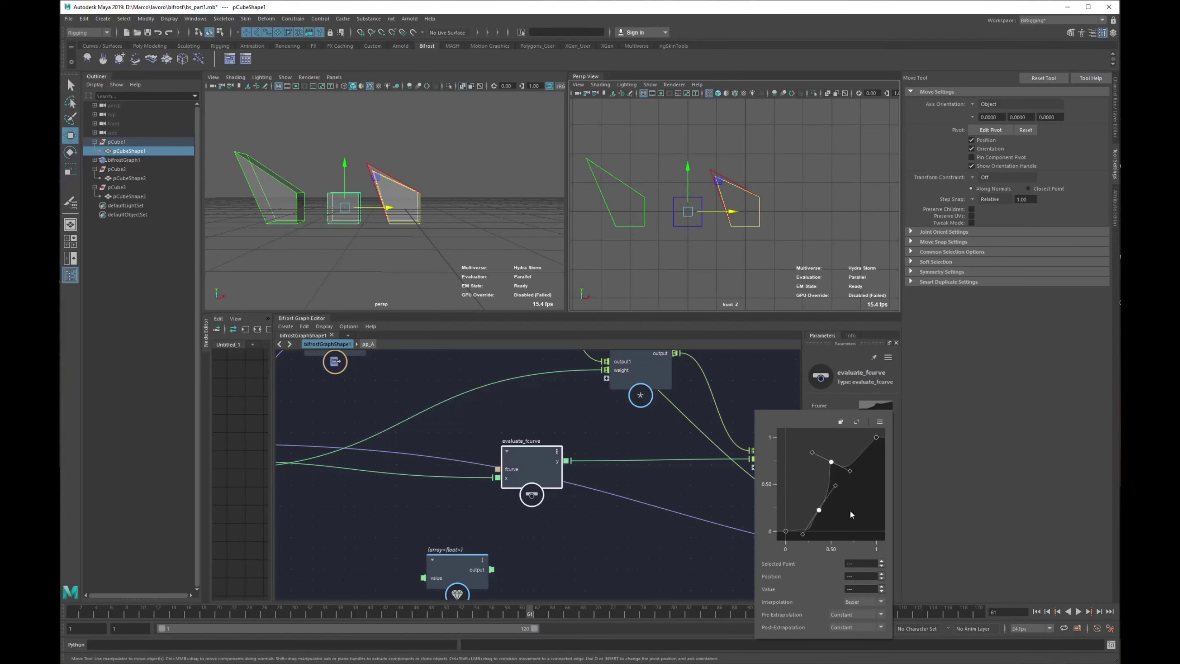
key(Delete)
click(834, 490)
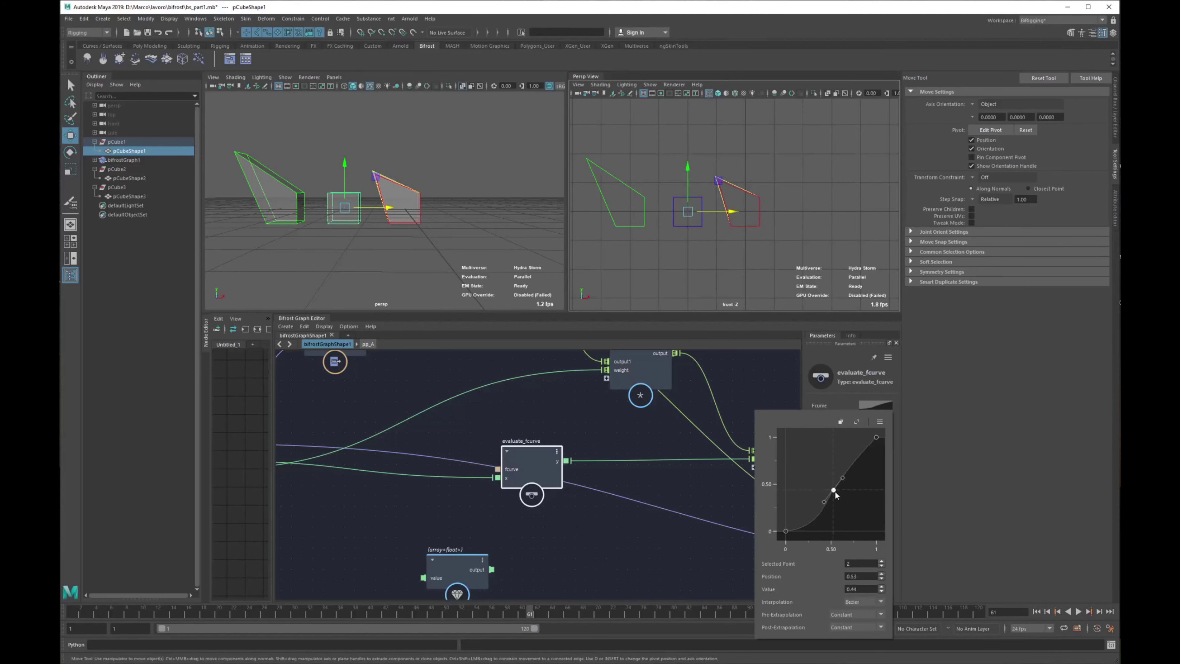
drag(836, 491, 816, 468)
drag(527, 613, 475, 601)
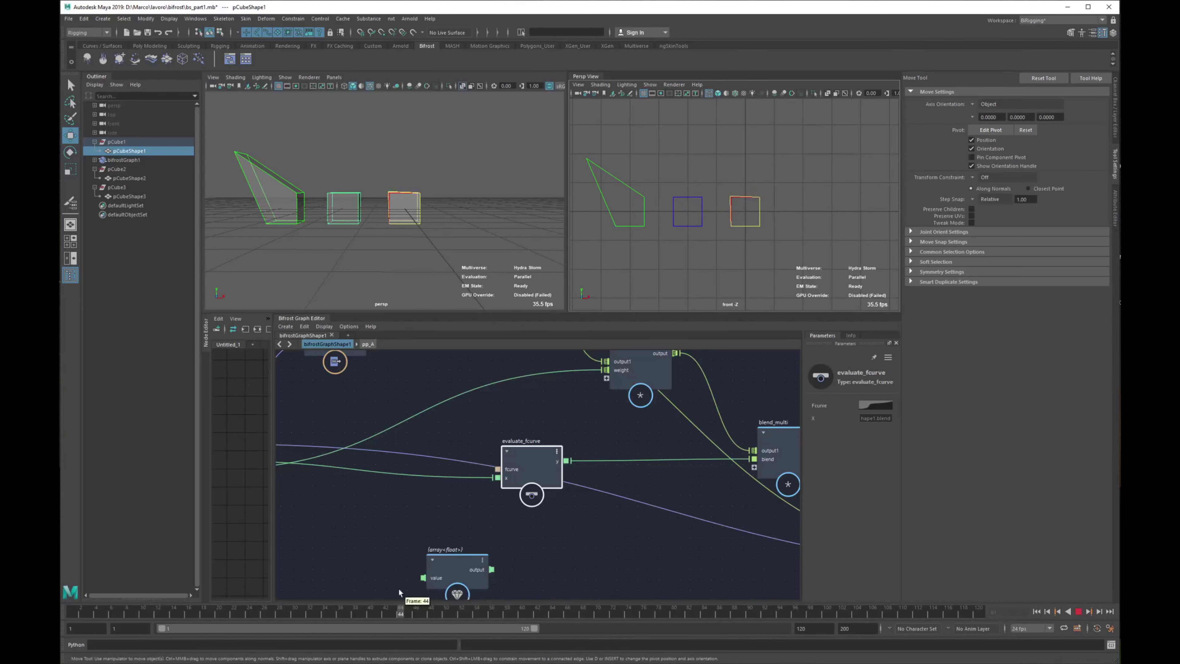
click(400, 606)
Delete the interior point from the evaluate_fcurve curve and set the curve's interpolation to Linear
click(875, 406)
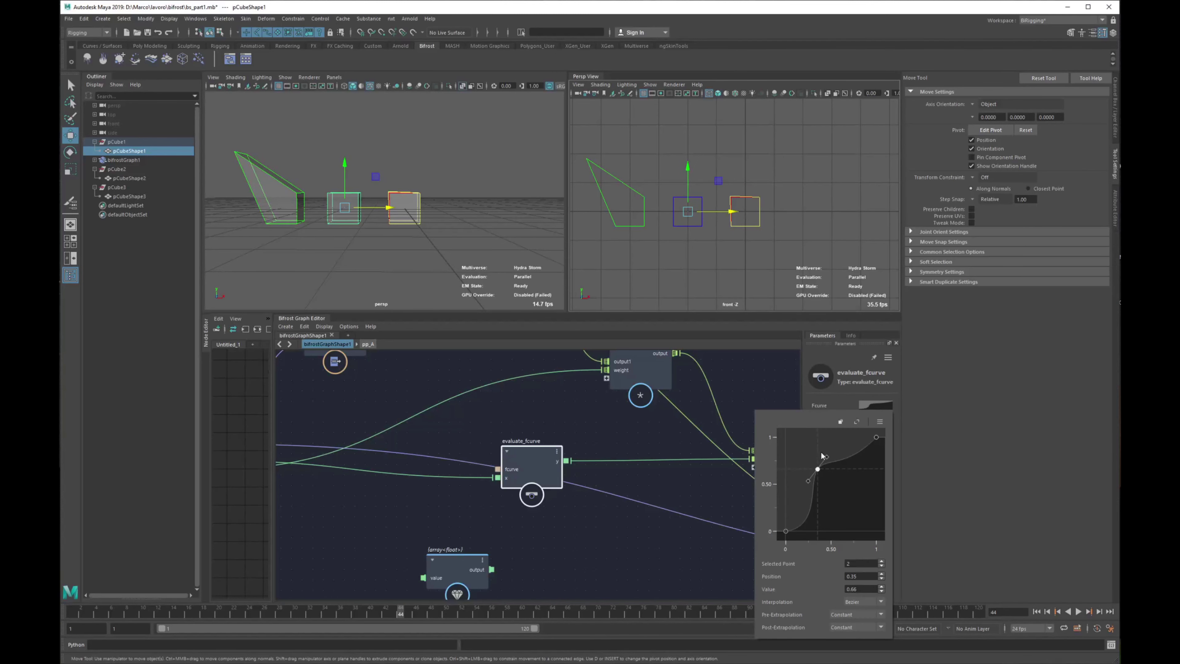
key(Delete)
click(880, 422)
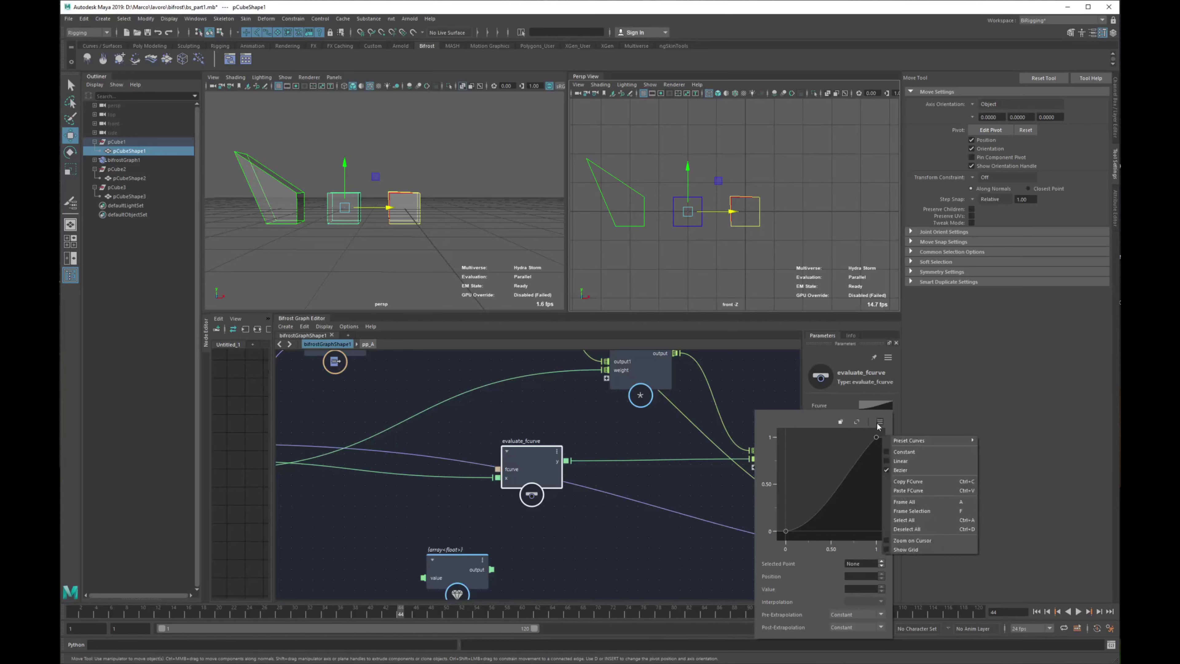
click(917, 460)
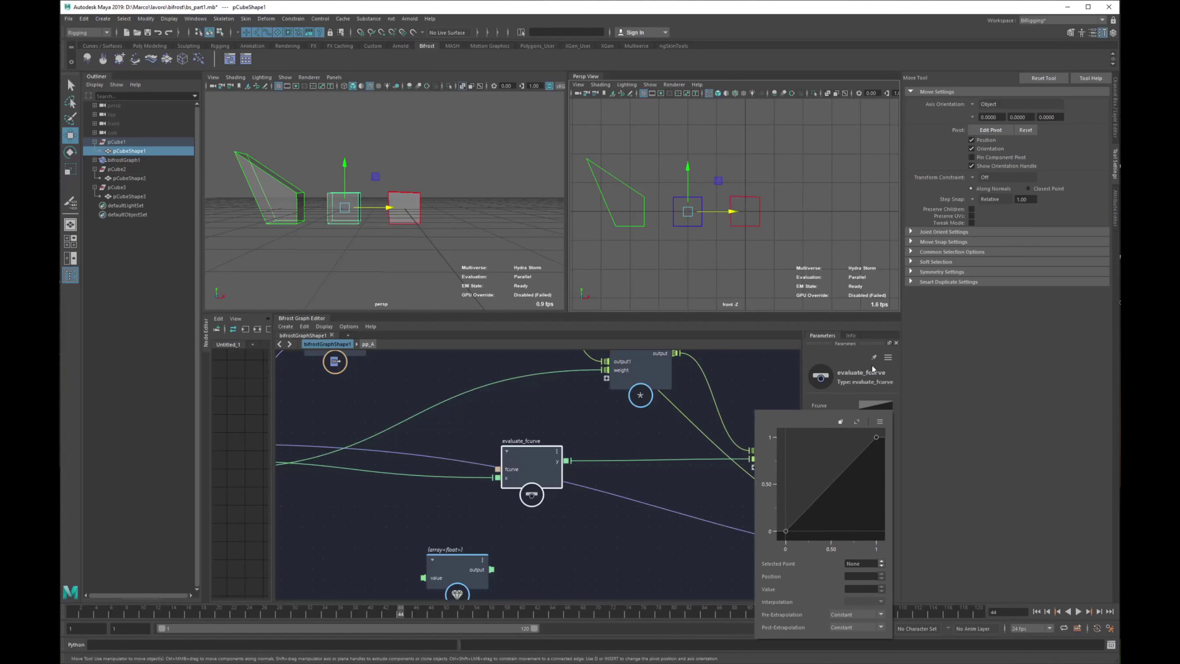
click(881, 422)
click(709, 437)
click(675, 458)
Rearrange the add, set_point_position, blend_multi, weights_multi and evaluate_fcurve nodes into a tidier layout
scroll(567, 455, down, 3)
alt+middle_drag(663, 460, 505, 463)
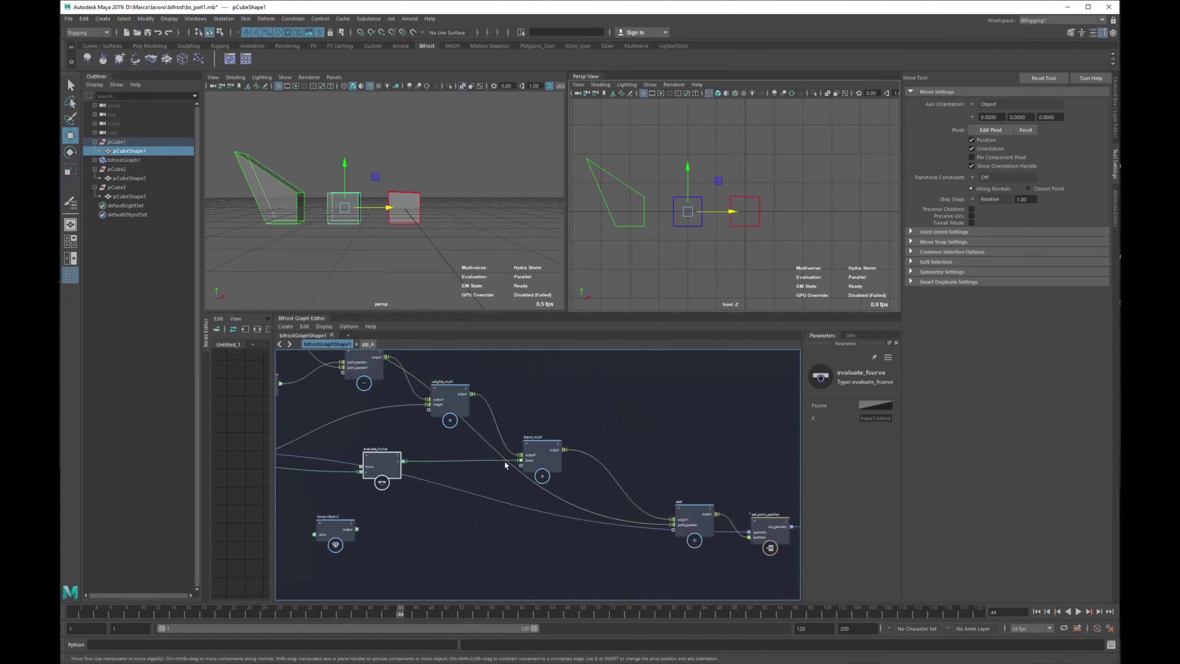
drag(664, 418, 798, 582)
drag(780, 527, 781, 518)
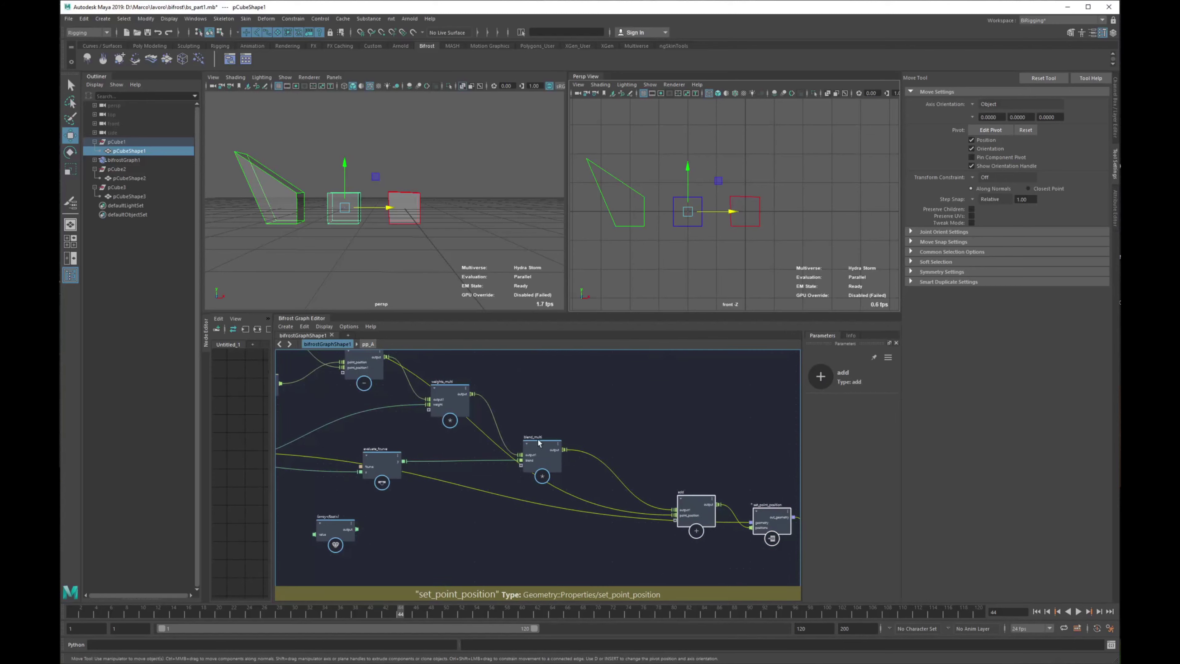
drag(538, 442, 563, 417)
drag(450, 390, 461, 375)
alt+middle_drag(444, 430, 587, 456)
mouse_move(527, 480)
mouse_down()
mouse_move(503, 490)
mouse_move(526, 486)
mouse_up()
Scrub the timeline to frame 71 and examine pCube1 and the deforming cubes in the perspective view
click(409, 245)
mouse_move(410, 245)
alt+mouse_down()
mouse_move(431, 266)
mouse_move(424, 249)
alt+mouse_up()
drag(377, 608, 332, 611)
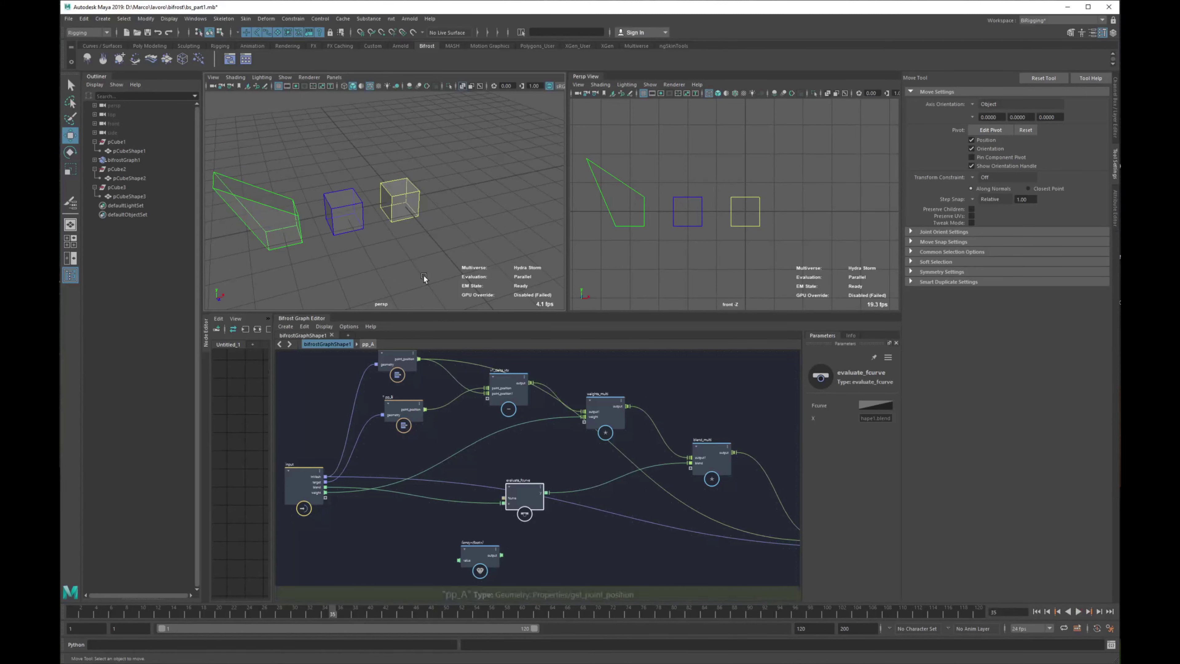
alt+drag(424, 276, 432, 246)
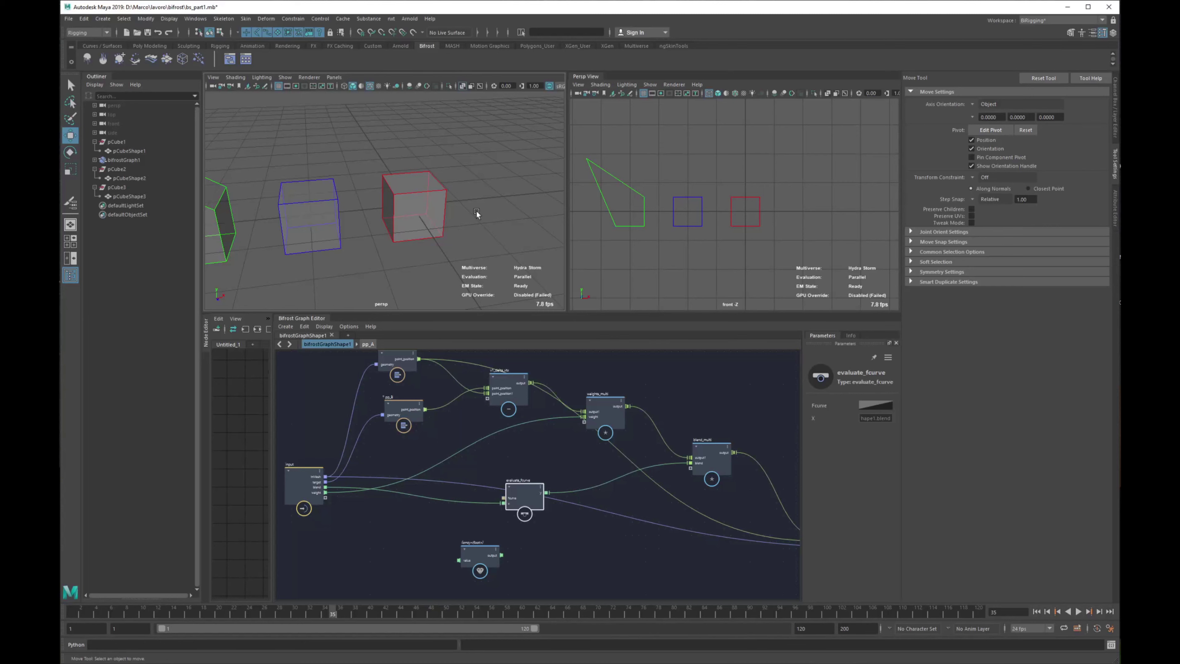
click(331, 201)
alt+drag(342, 208, 412, 190)
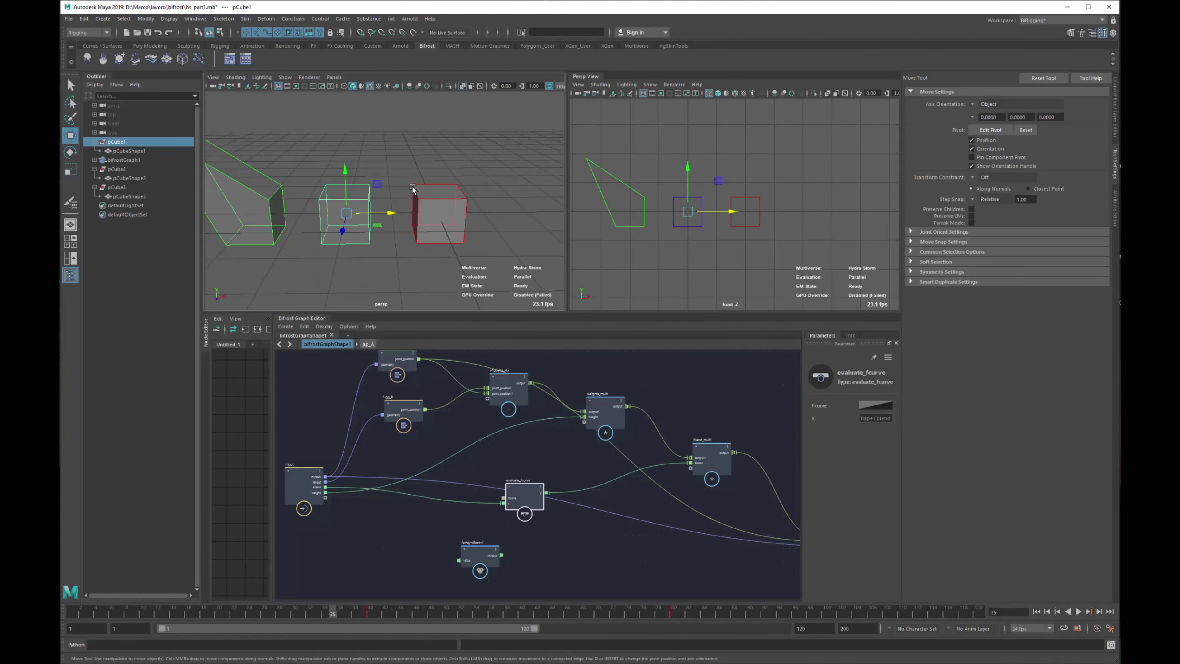
drag(316, 613, 607, 610)
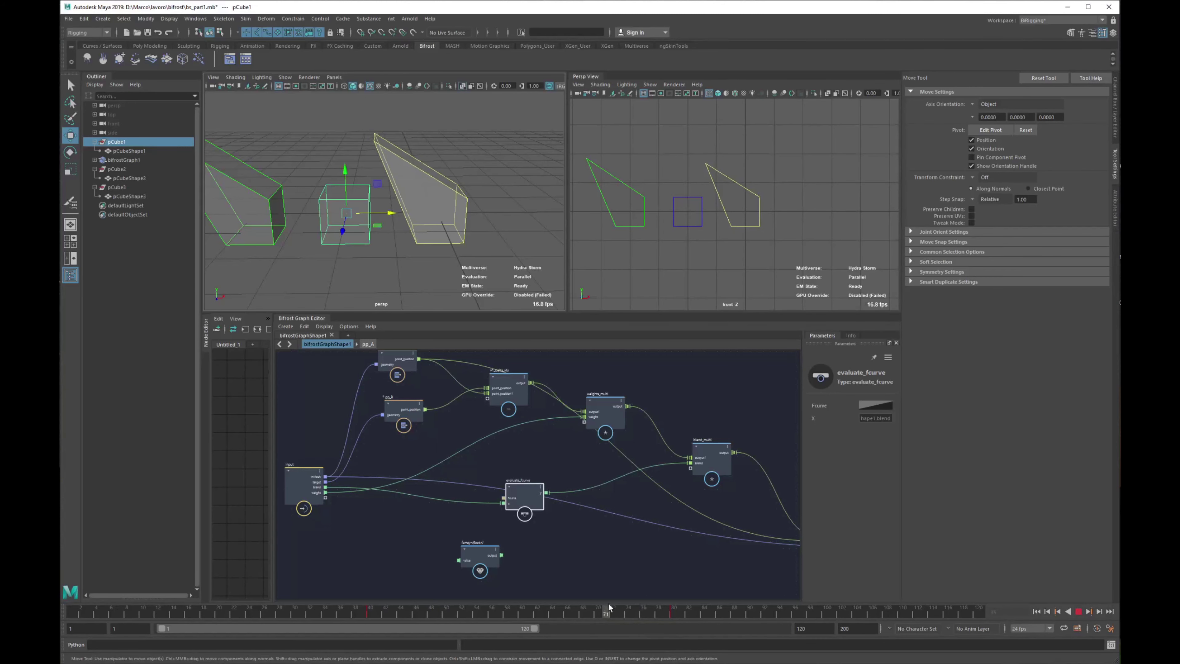
alt+drag(400, 212, 468, 224)
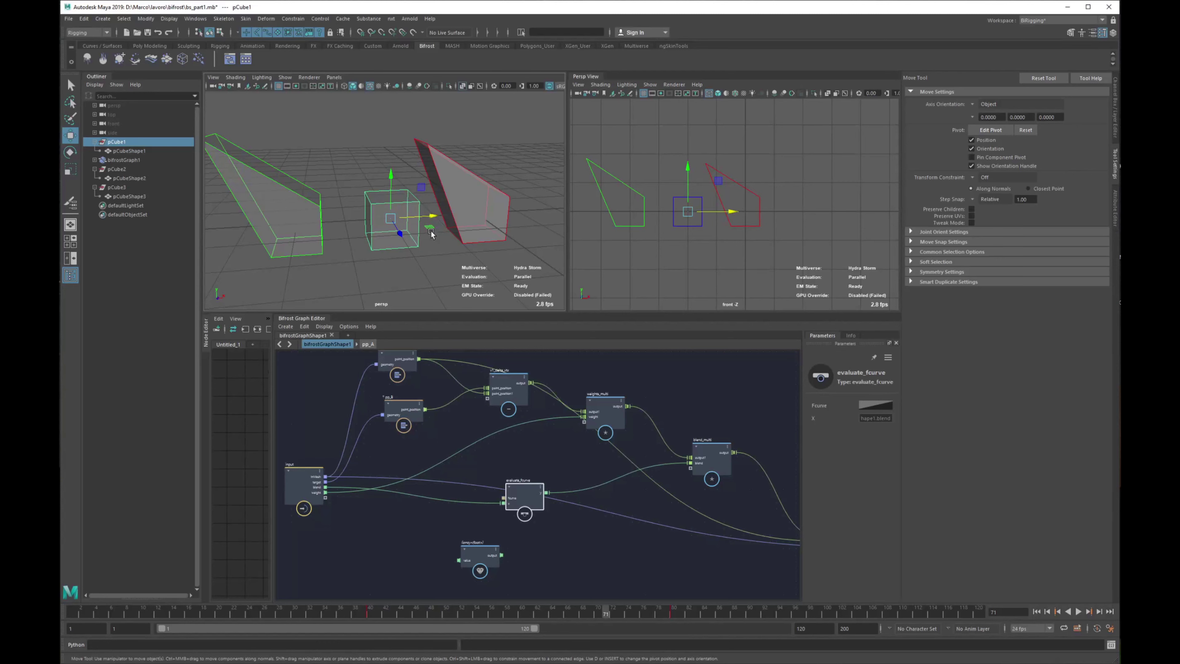
click(416, 275)
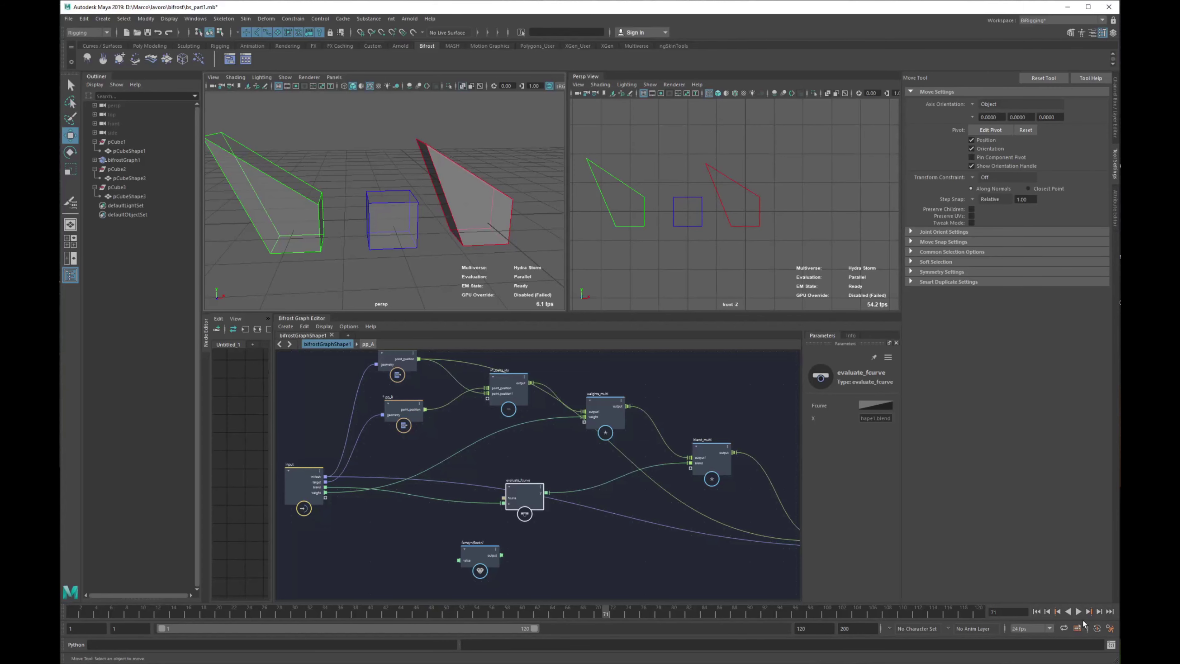
Open the Script Editor and change the Python script's attr value to "delay"
click(1111, 645)
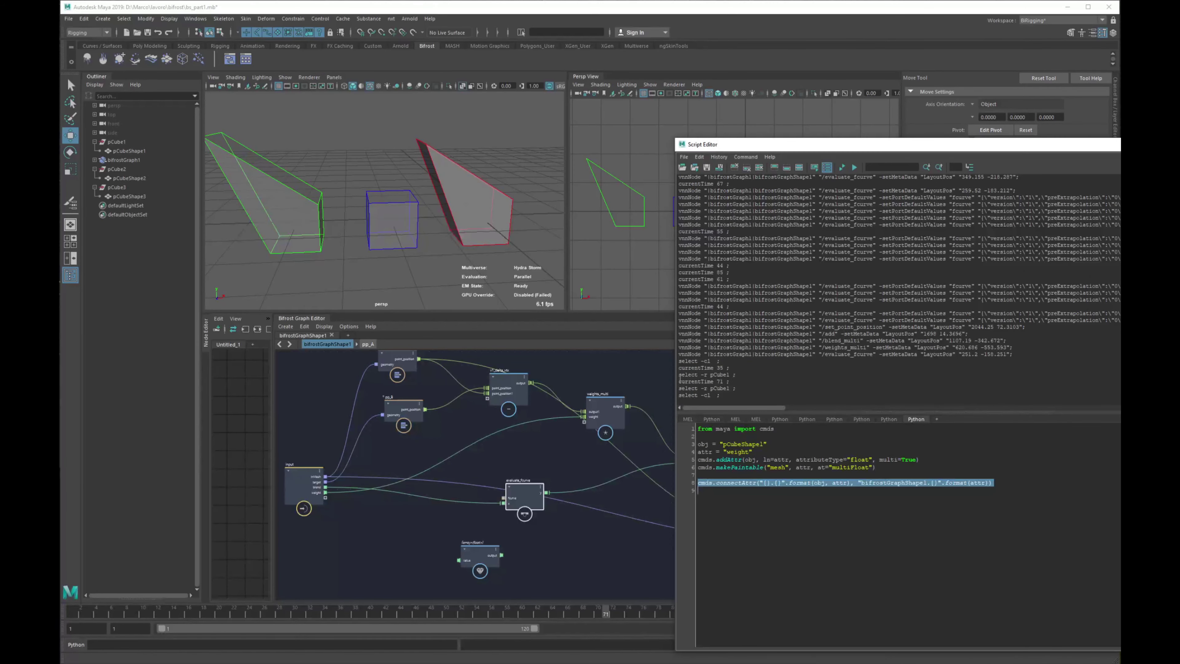
double_click(738, 452)
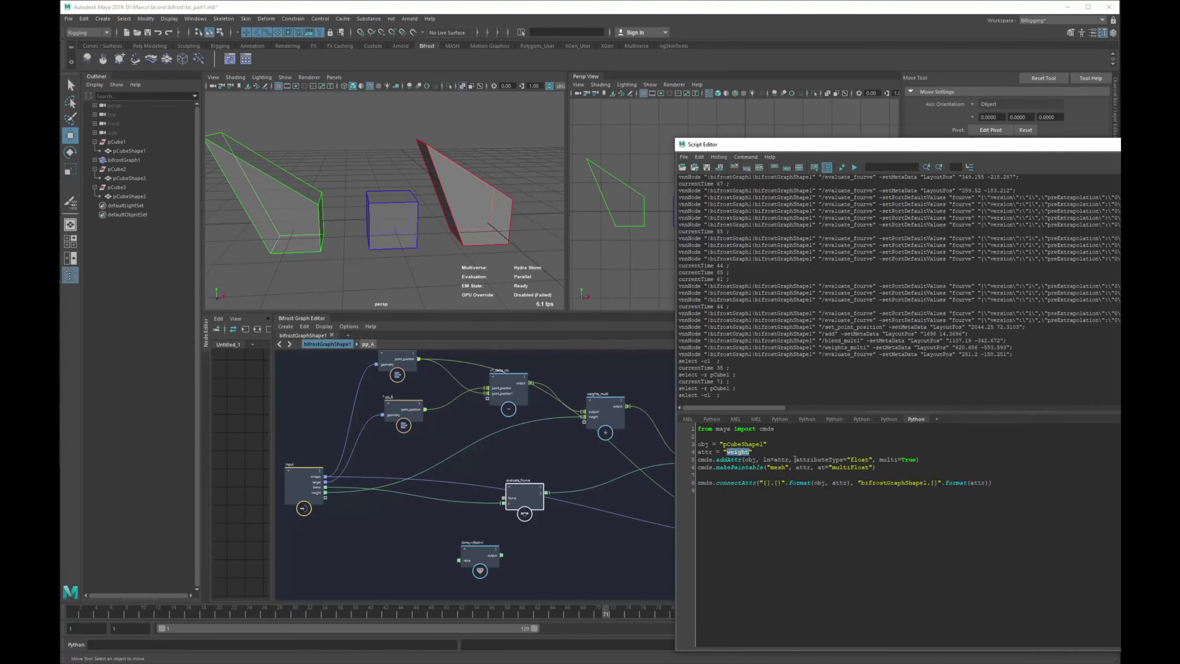
text(re)
double_click(732, 452)
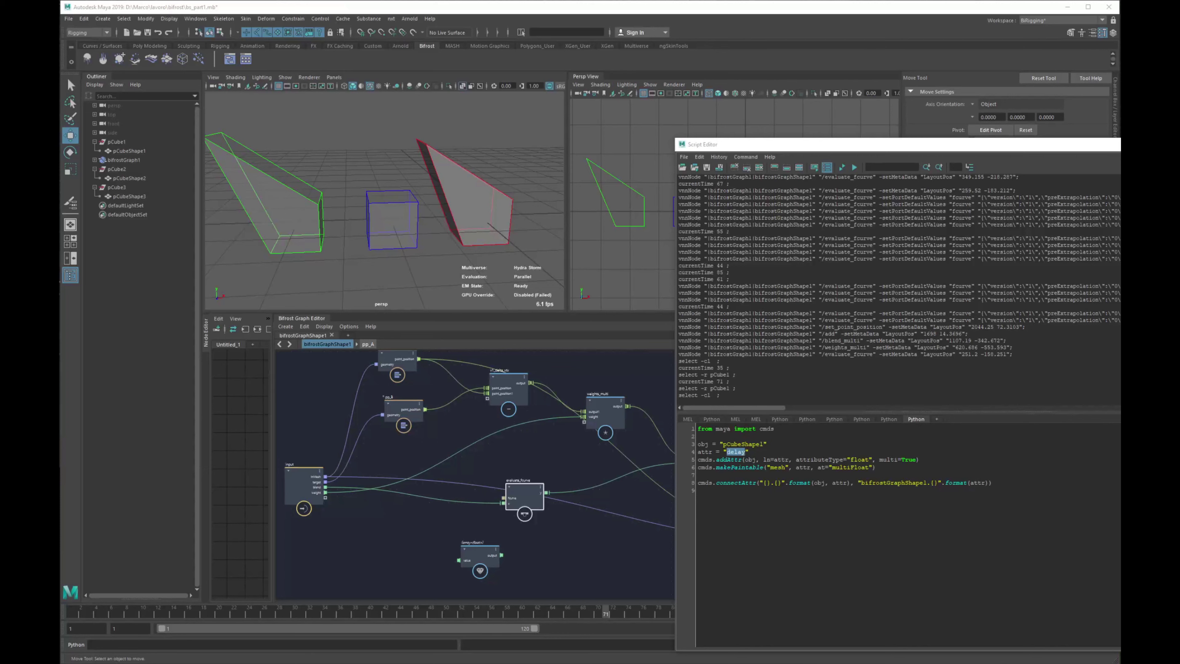
click(854, 577)
double_click(737, 450)
Create a port on the input node from the array<float> value node and rename the port as delay
alt+middle_drag(445, 539, 506, 515)
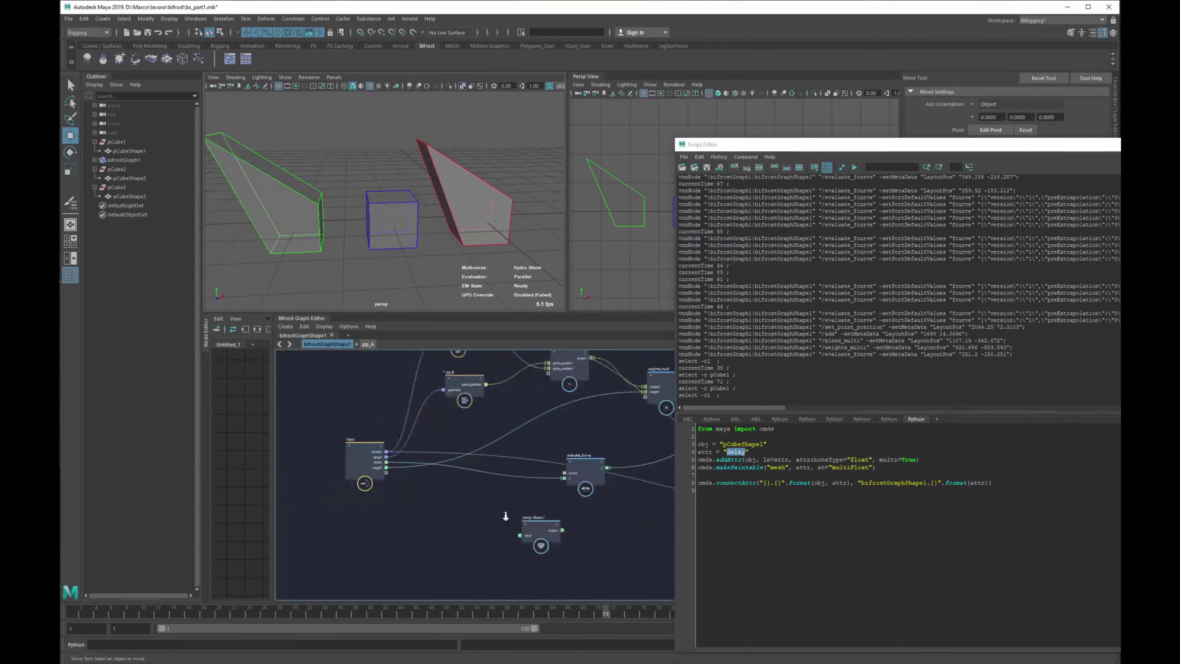
scroll(506, 515, up, 2)
drag(524, 543, 352, 462)
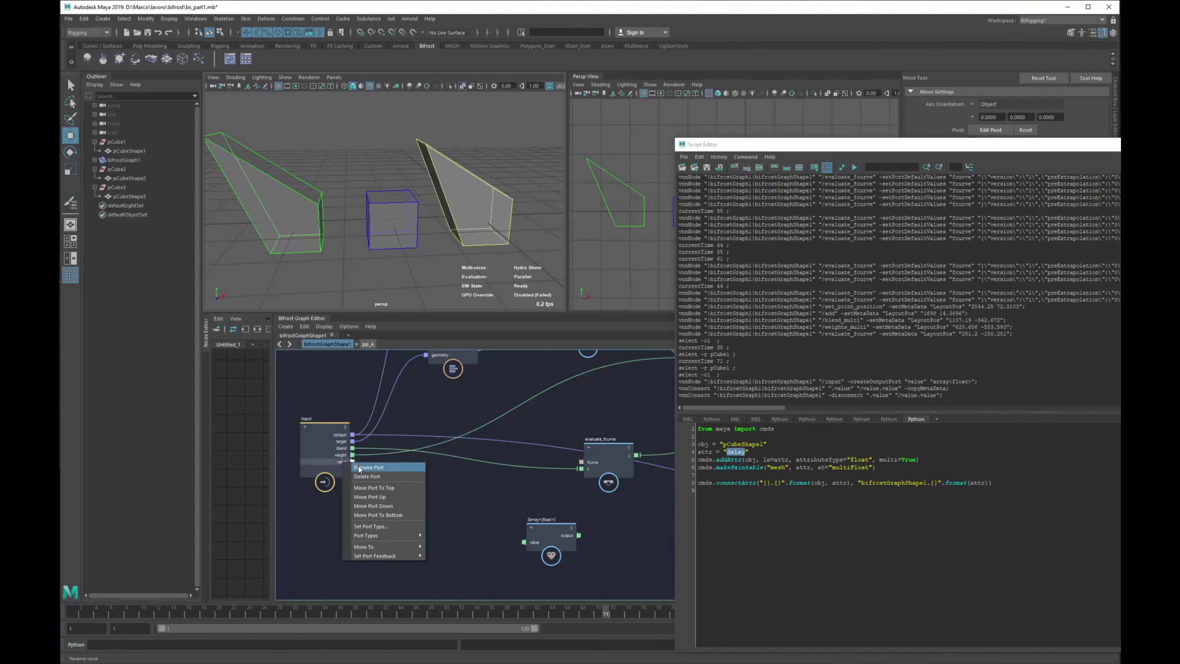
click(369, 467)
text(delay)
Run the whole Python script that adds the paintable delay attribute to pCubeShape1 and connects it to bifrostGraphShape, and close the Script Editor
click(572, 353)
key(ctrl+a)
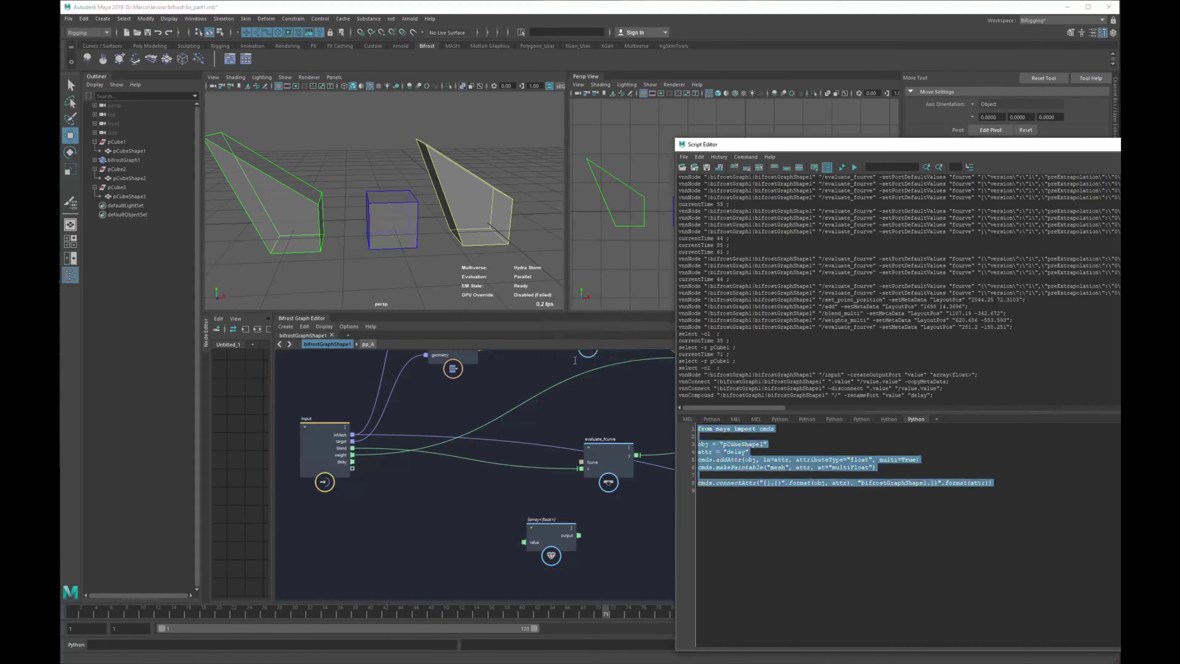
key(ctrl+Return)
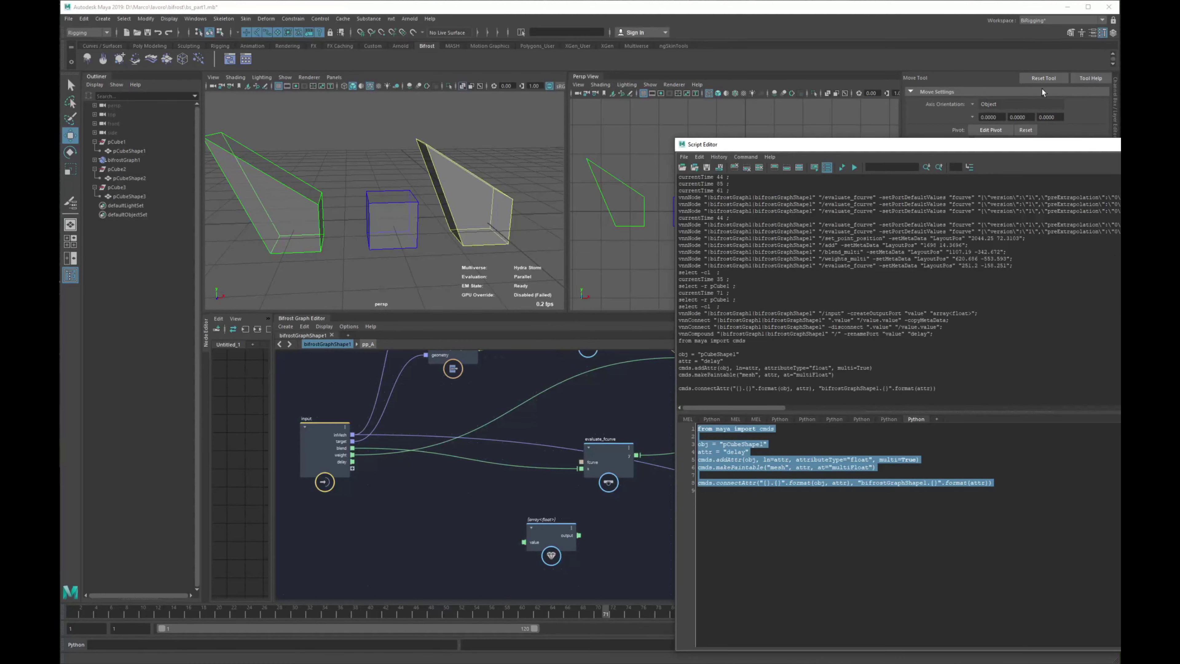
key(alt+F4)
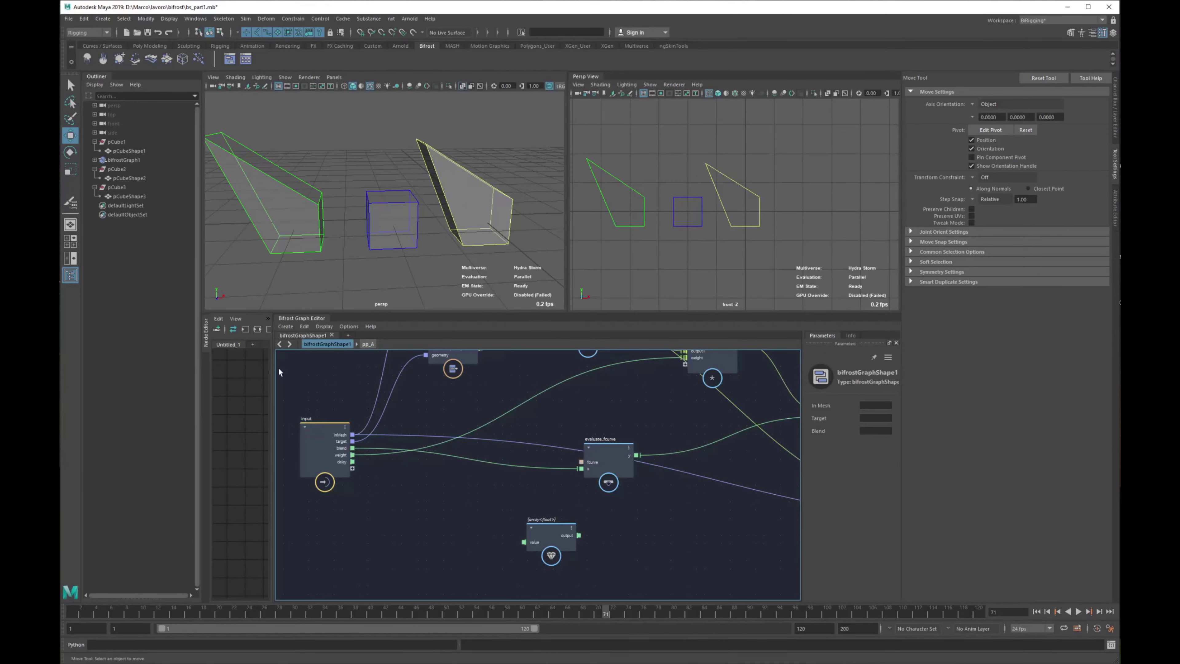
Enlarge the Node Editor, shift the pCubeShape1 mesh node away from bifrostGraphShape, and examine the Delay connection between them
drag(272, 371, 591, 460)
alt+middle_drag(371, 471, 381, 456)
scroll(377, 404, down, 1)
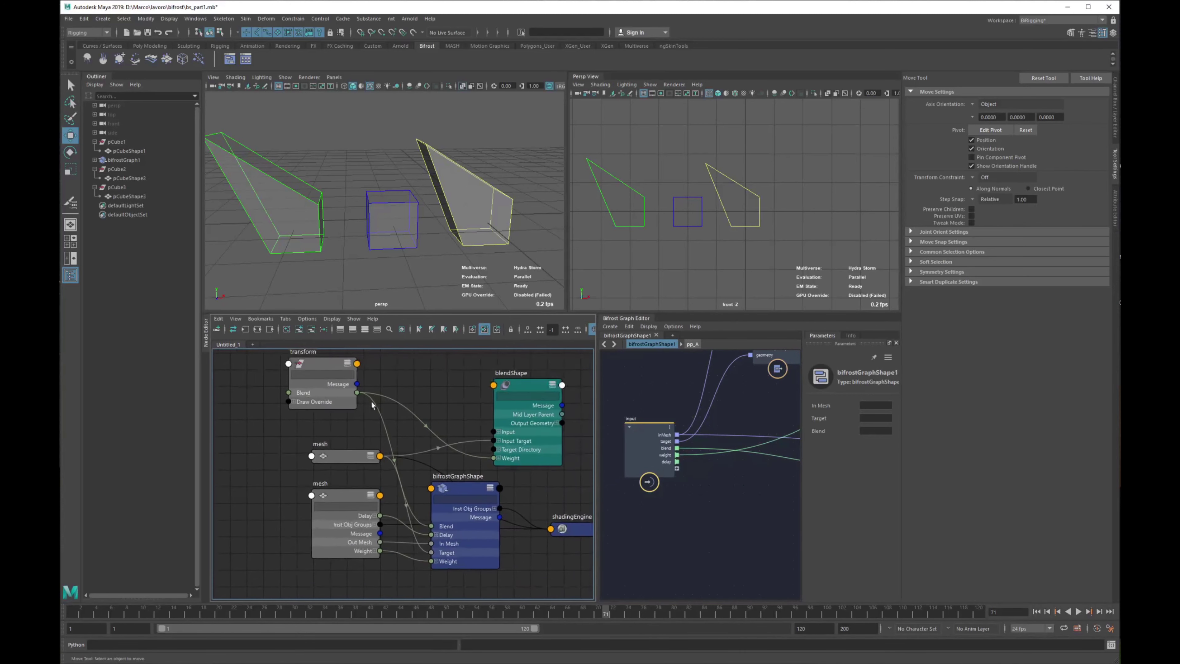
drag(362, 494, 319, 484)
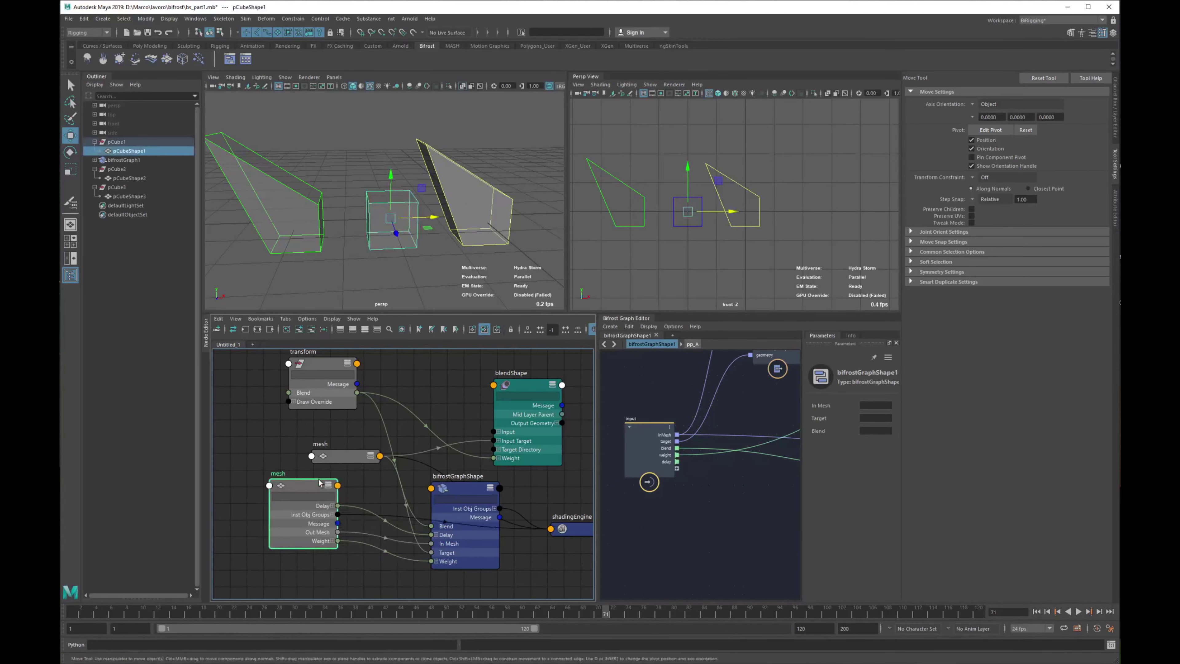
alt+middle_drag(409, 548, 426, 508)
scroll(425, 508, up, 1)
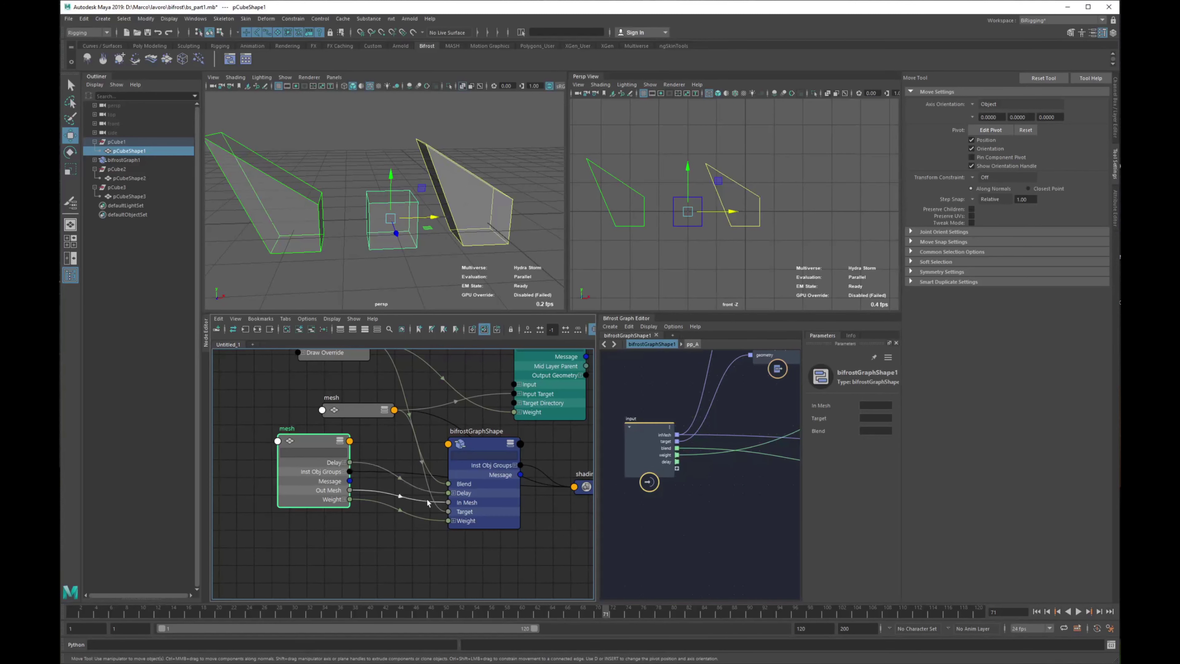
click(344, 463)
click(344, 463)
drag(596, 417, 387, 417)
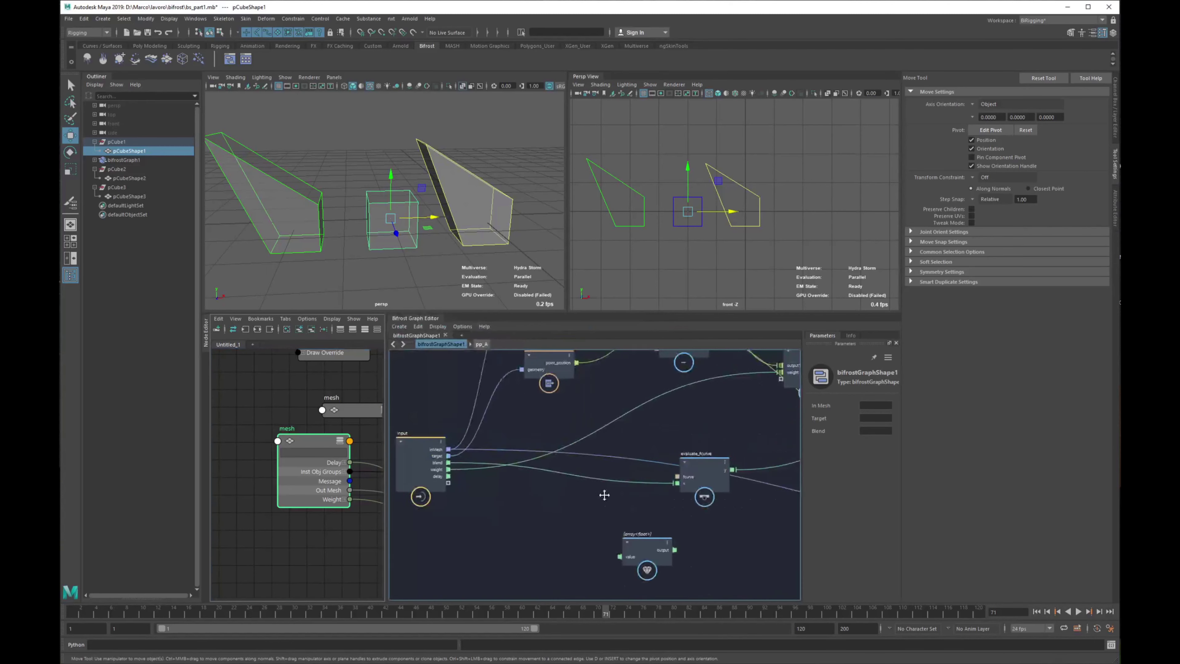
Start the Paint Attributes Tool on pCube1 and choose pCubeShape1.delay as the attribute to paint
click(117, 141)
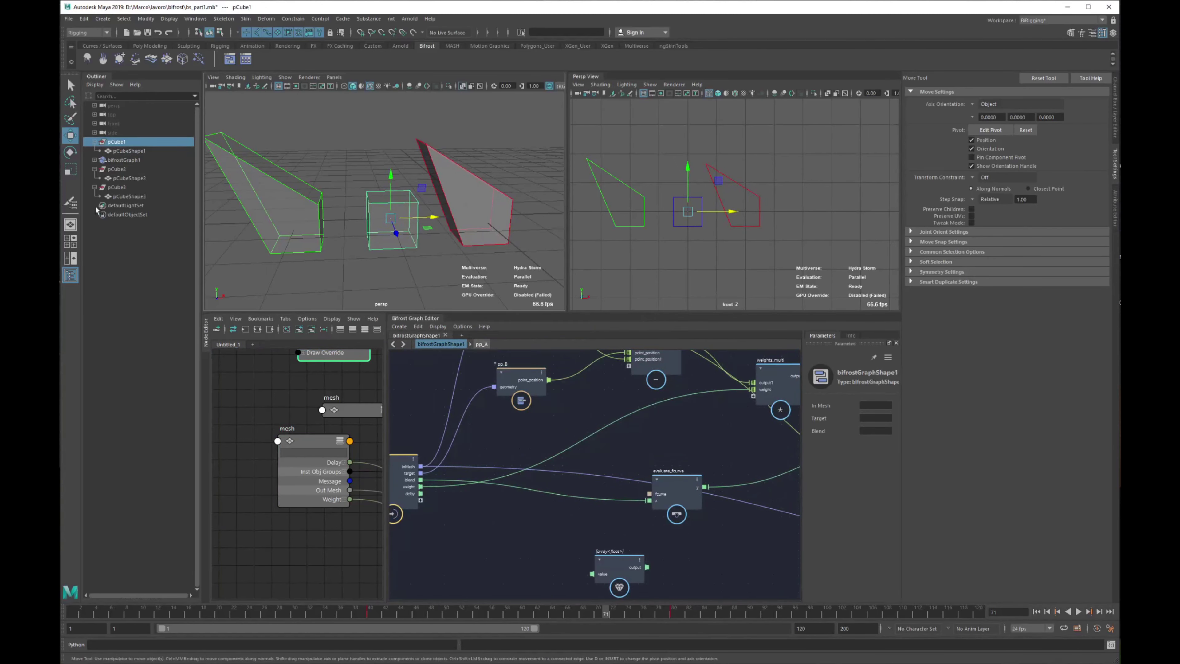
click(341, 147)
click(377, 197)
click(72, 207)
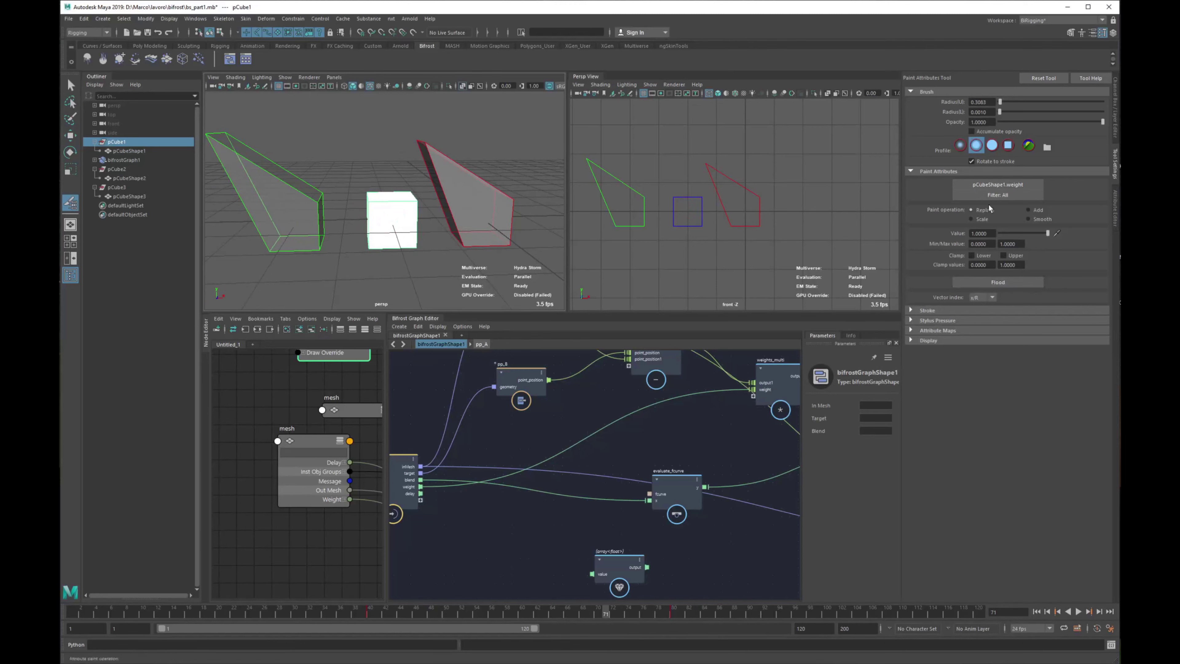
click(1005, 191)
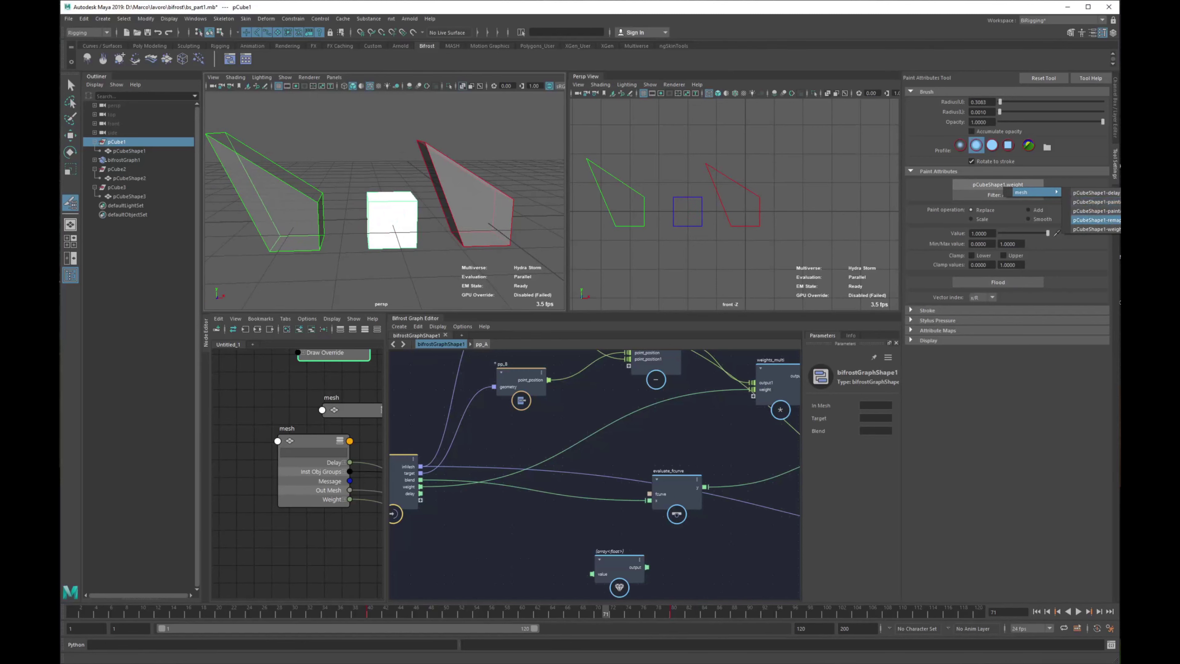
click(1099, 221)
click(998, 186)
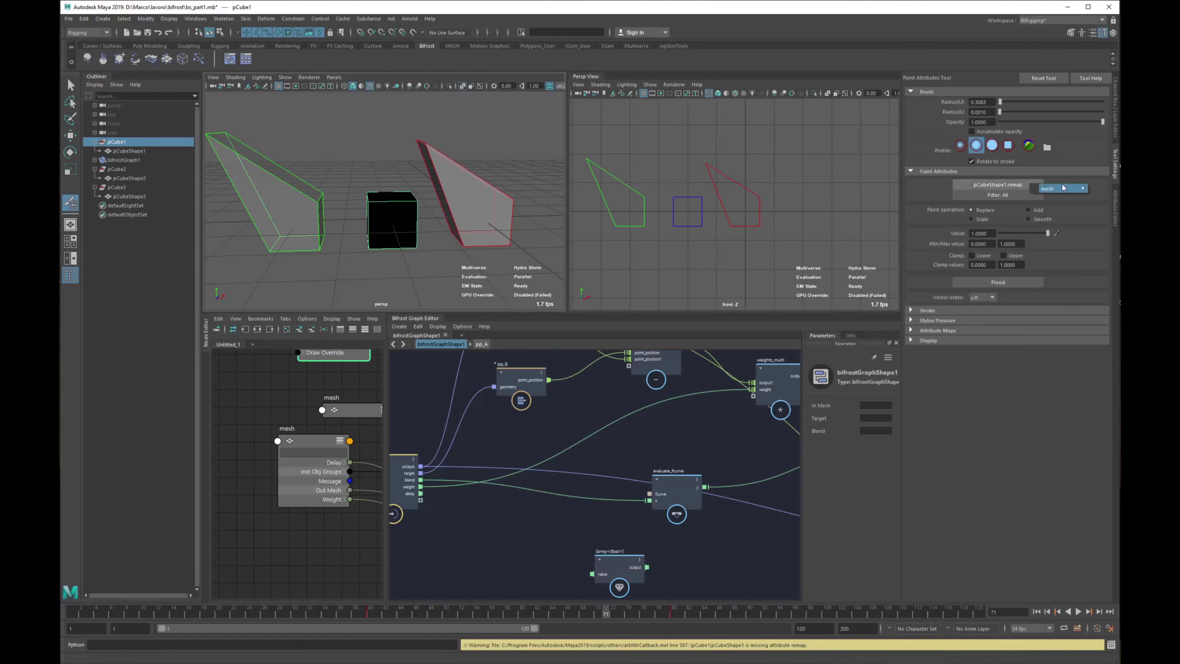
mouse_move(1060, 189)
click(1110, 188)
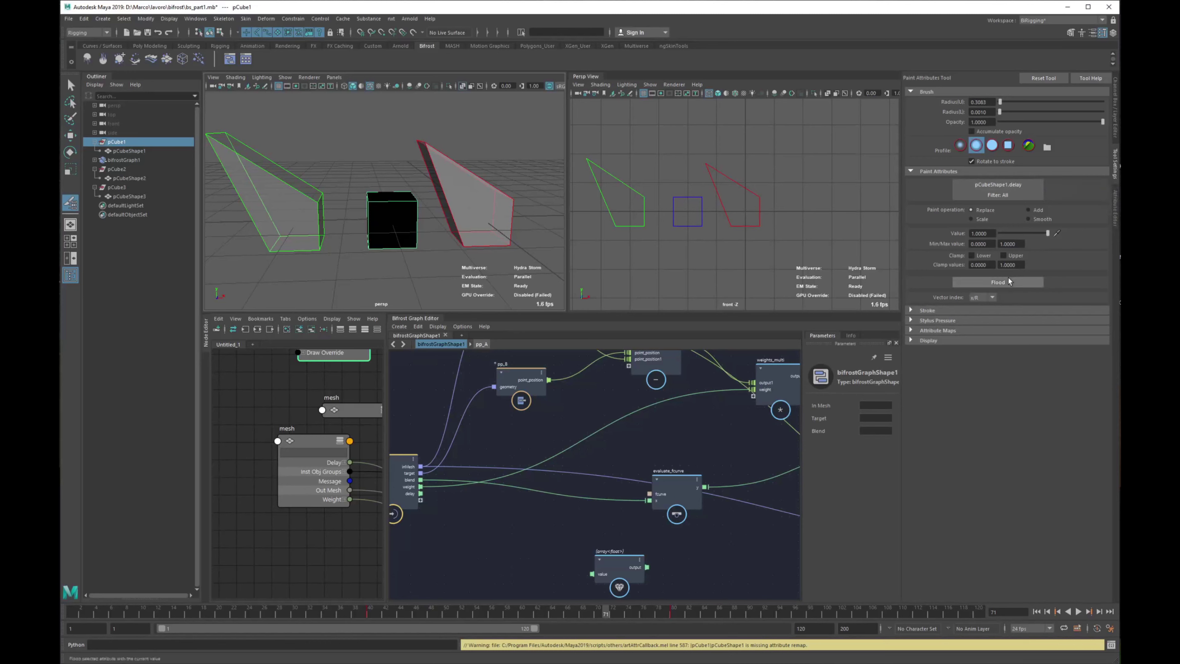
Flood pCube1's delay map with 1.0, clear it with a second flood, and brush over the cube
click(1009, 282)
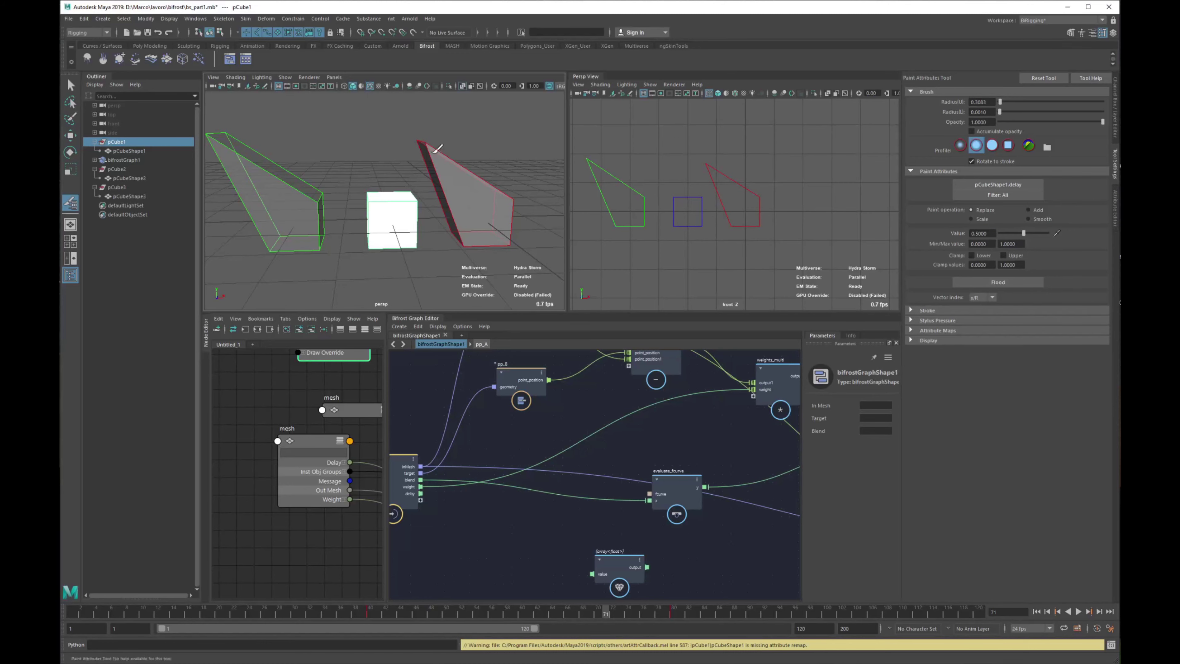
alt+drag(353, 200, 374, 230)
click(371, 215)
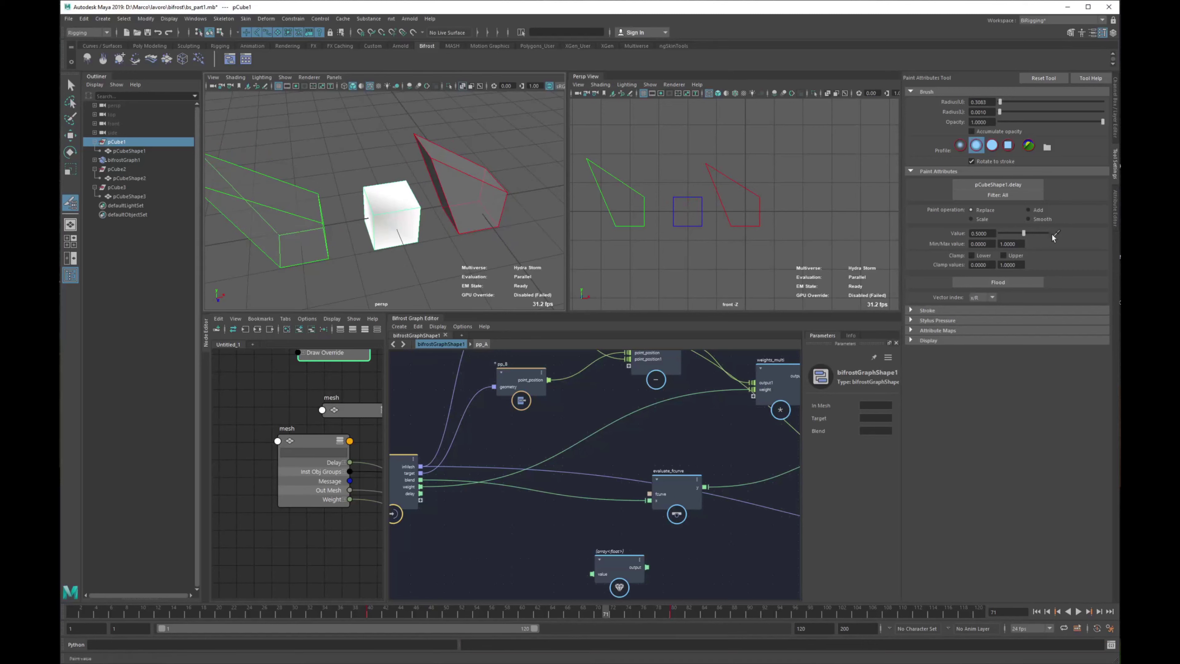
click(982, 280)
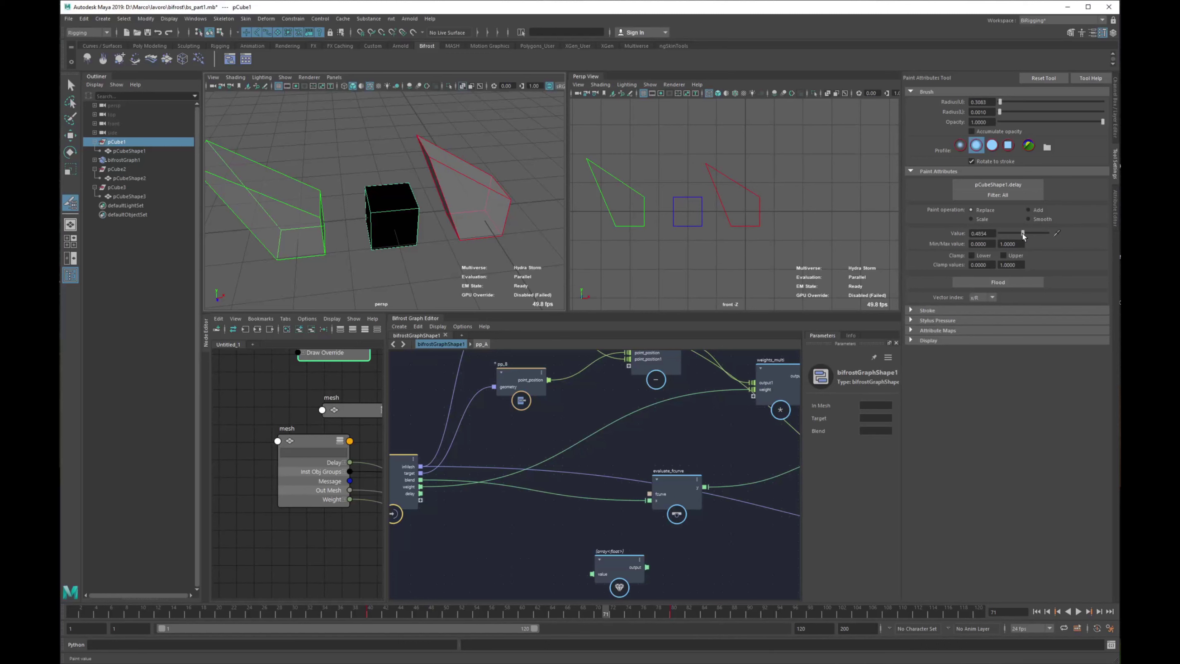
mouse_move(365, 194)
mouse_down()
mouse_move(394, 207)
mouse_move(380, 211)
mouse_move(391, 217)
mouse_up()
key(q)
key(w)
Reposition the evaluate_fcurve node to leave room before blend_multi and widen the Bifrost Graph Editor
alt+middle_drag(727, 498, 614, 485)
drag(567, 469, 503, 464)
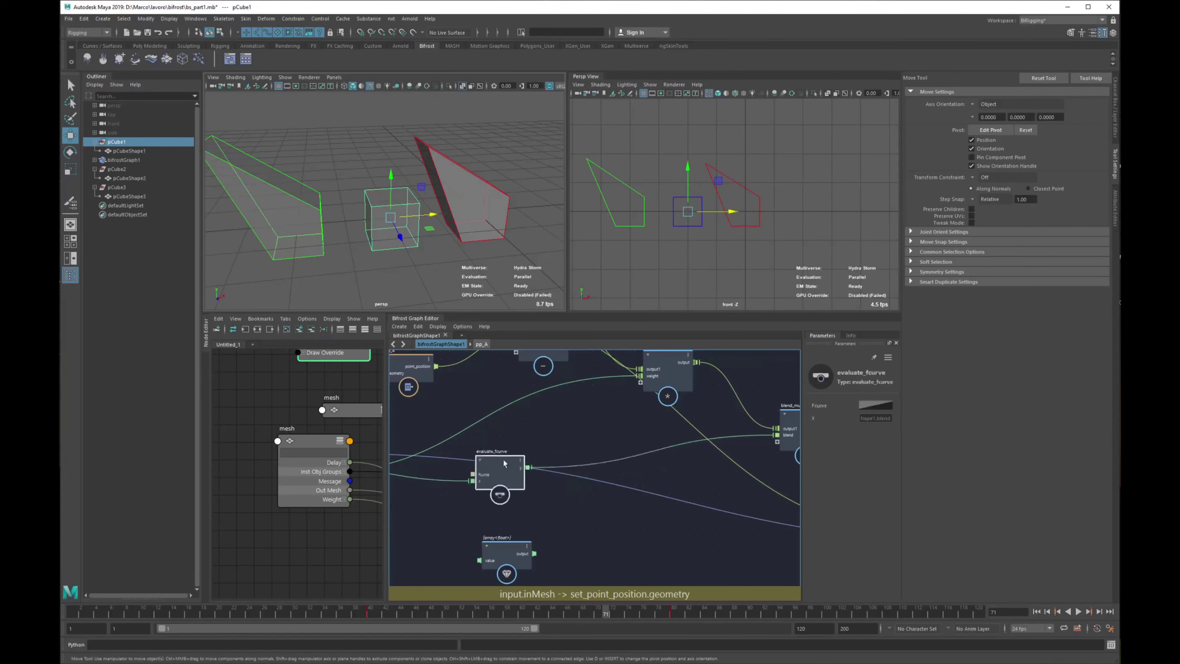
alt+middle_drag(760, 457, 461, 438)
scroll(564, 437, down, 1)
alt+middle_drag(533, 444, 746, 435)
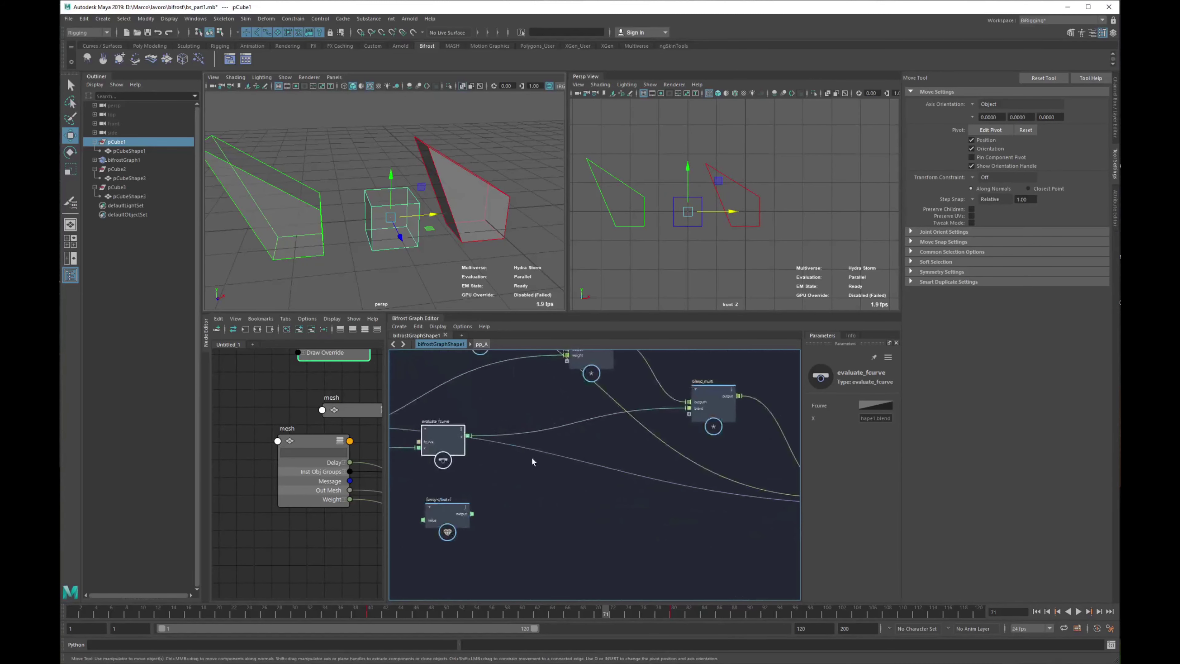
drag(444, 443, 474, 417)
scroll(662, 491, up, 1)
alt+middle_drag(608, 477, 612, 504)
scroll(612, 471, up, 1)
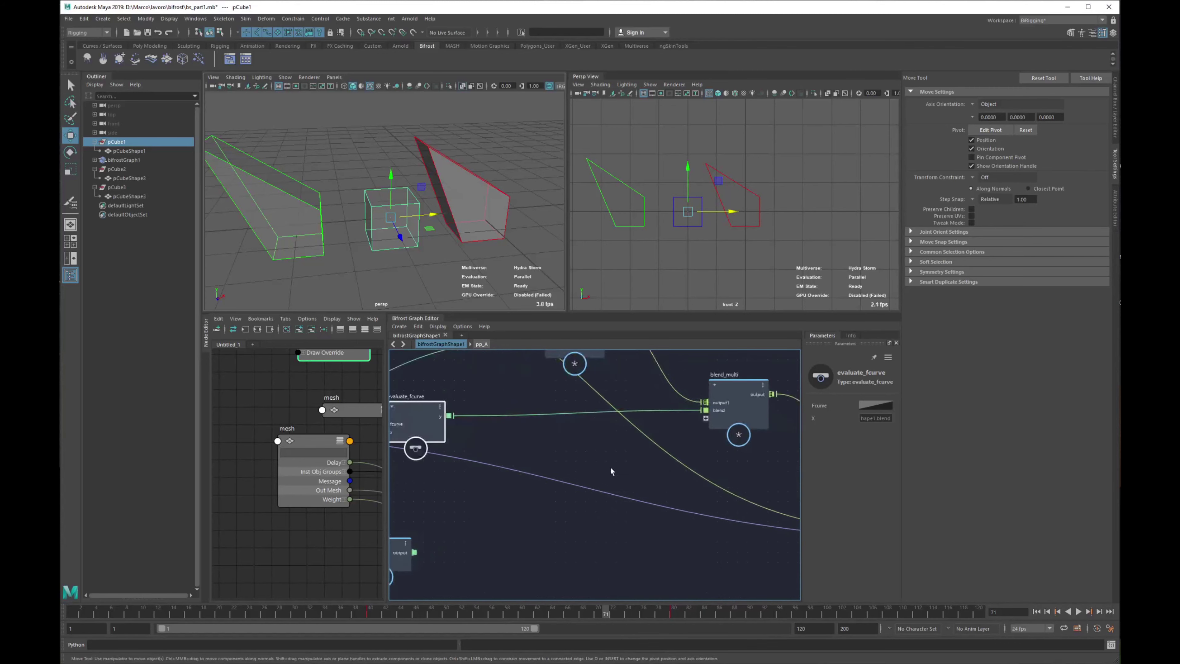
drag(386, 378, 267, 375)
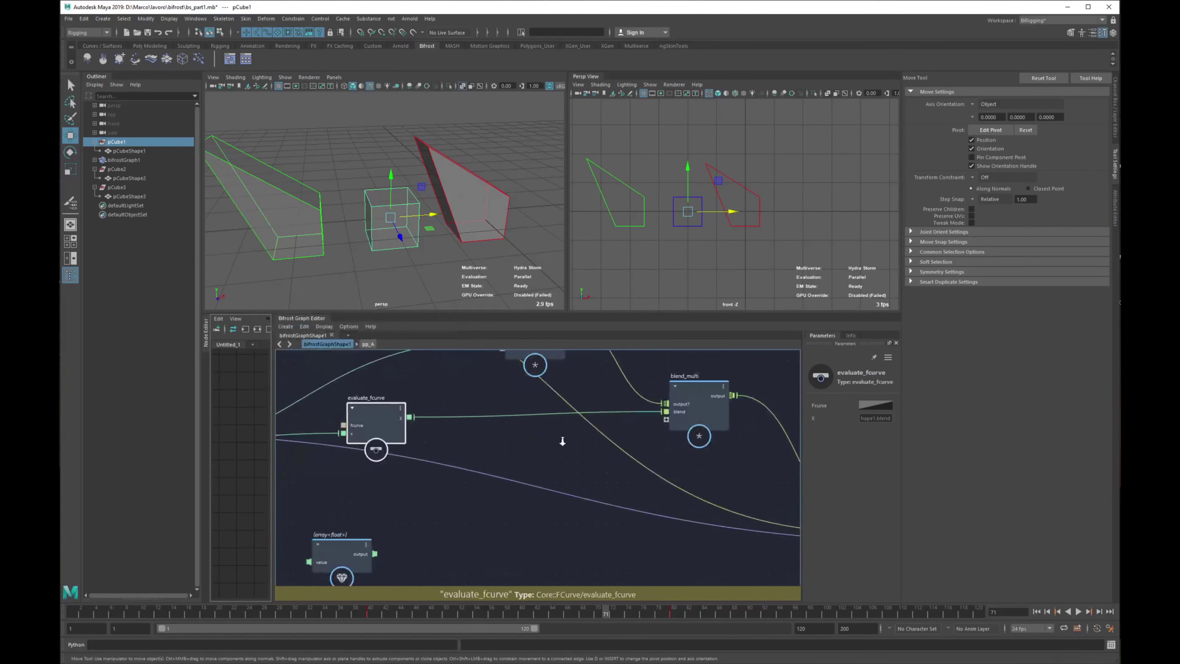
Add a change_range node and place it between evaluate_fcurve and blend_multi
scroll(563, 441, down, 2)
key(Tab)
text(cha)
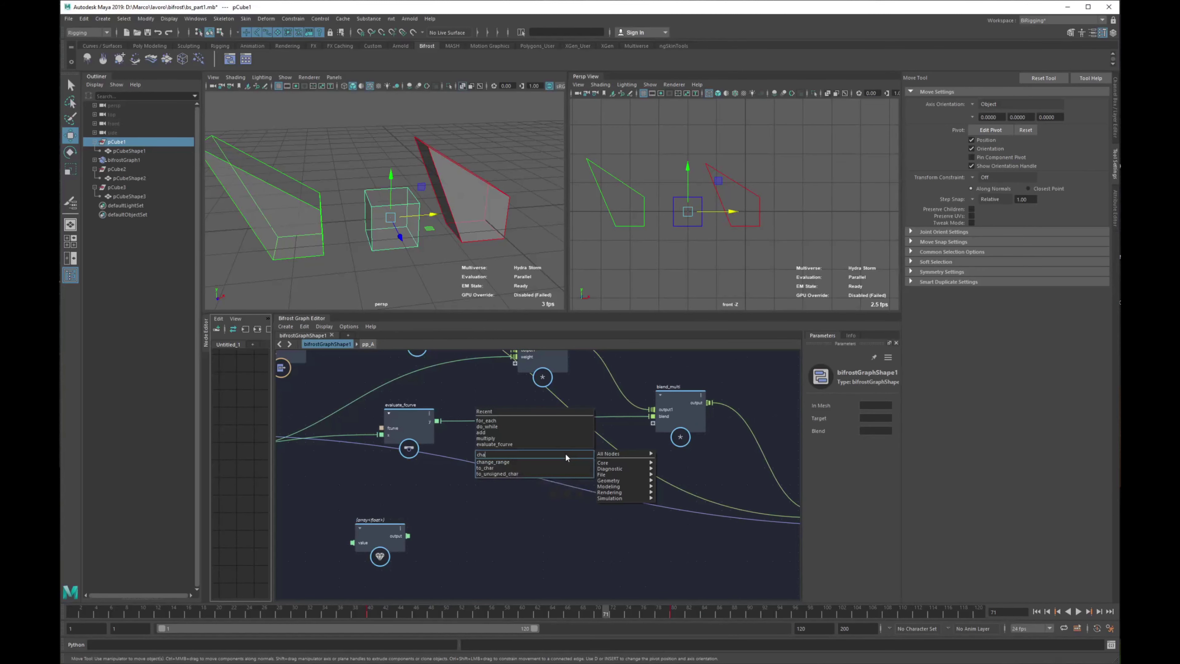
key(Down)
key(Return)
alt+middle_drag(566, 458, 599, 450)
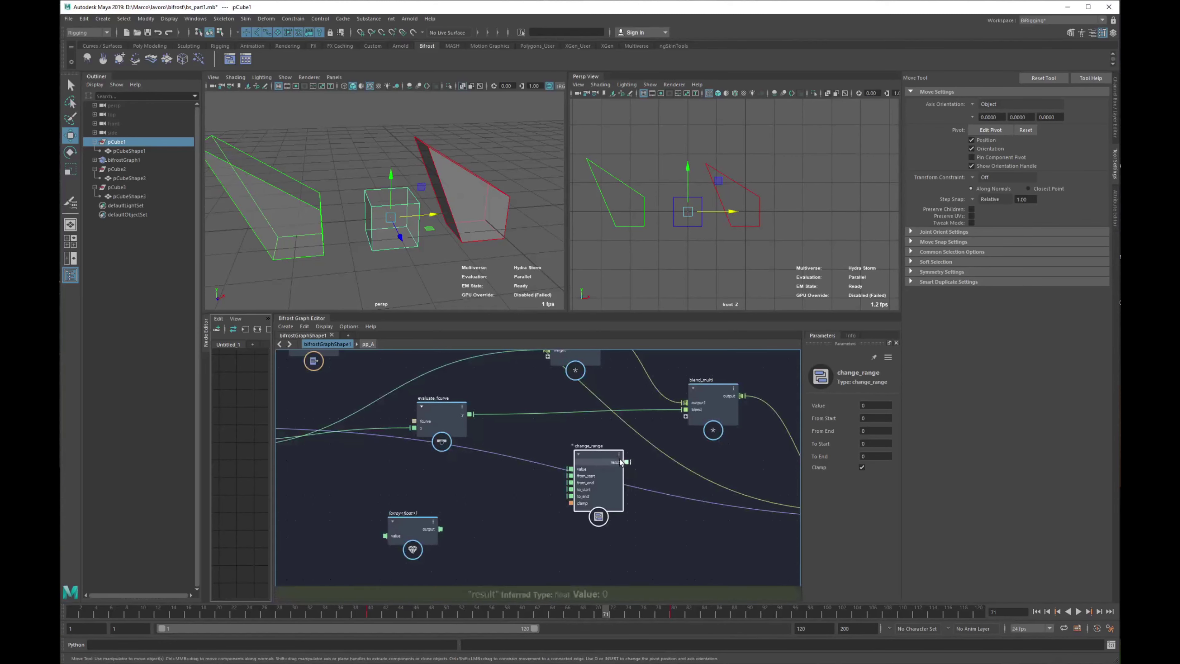
drag(616, 459, 603, 438)
Route the evaluate_fcurve y output into change_range's value and its result into blend_multi's blend
alt+middle_drag(506, 438, 569, 446)
drag(514, 421, 574, 446)
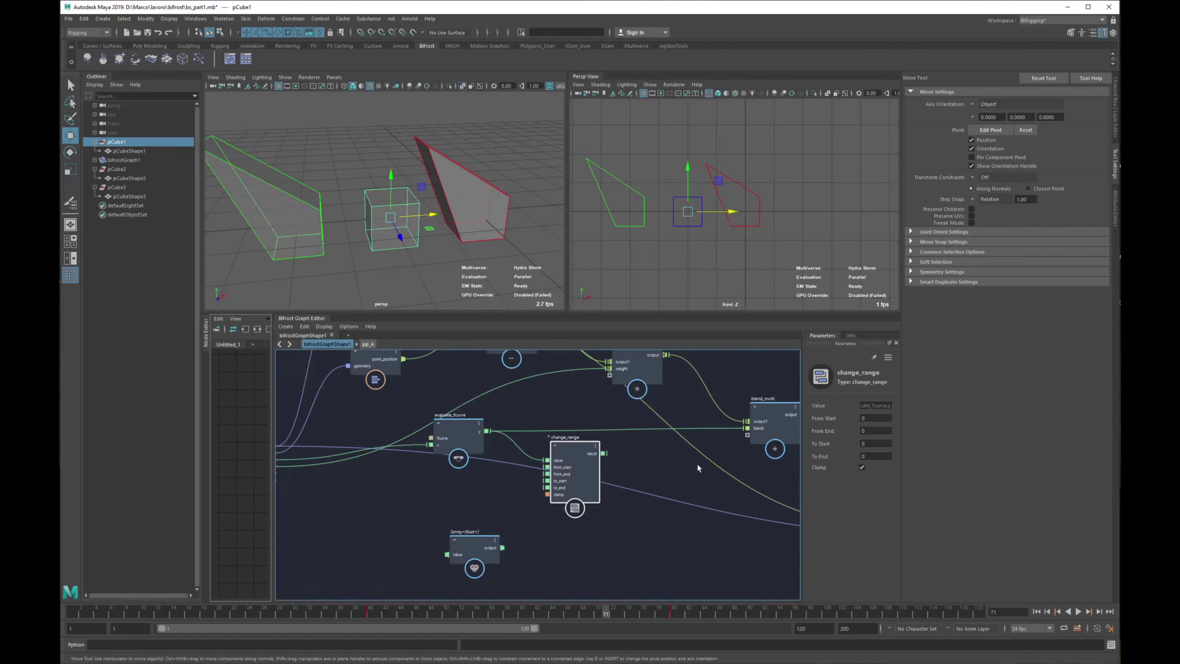
alt+middle_drag(698, 469, 617, 481)
click(523, 465)
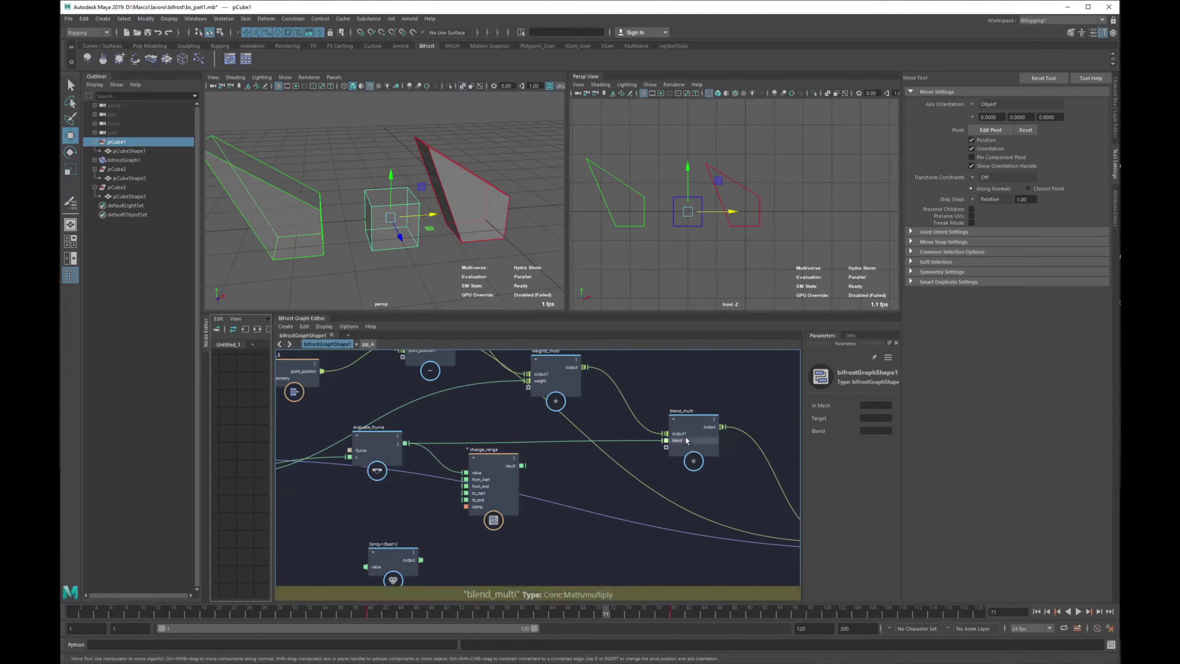
drag(522, 466, 666, 440)
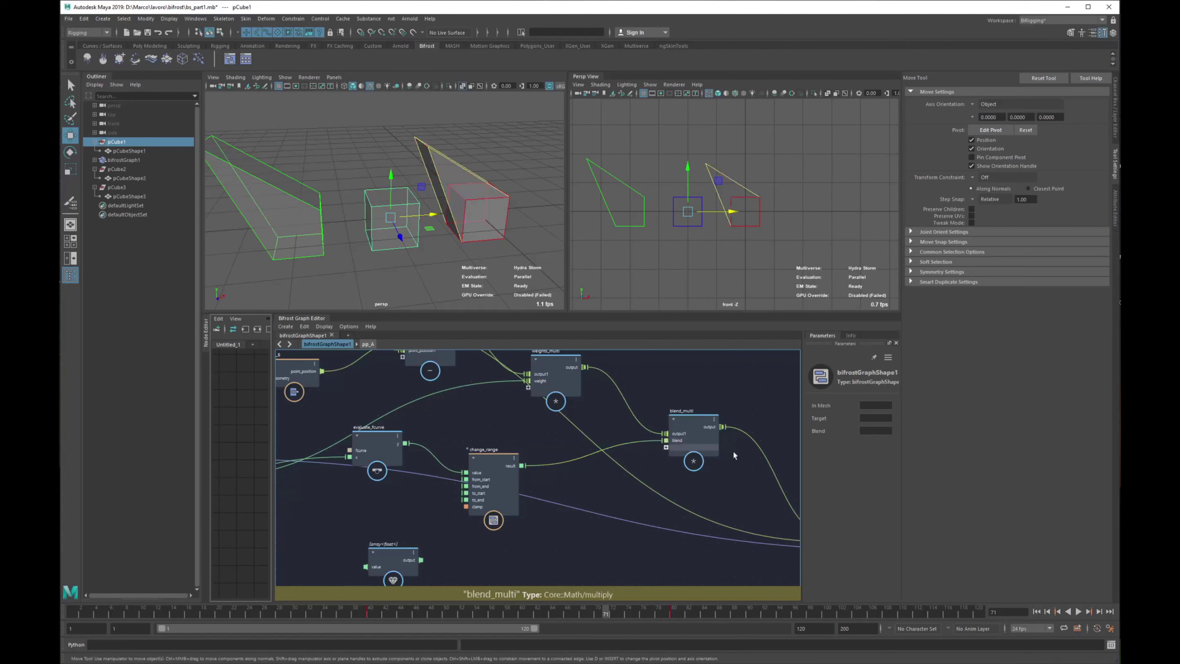
drag(492, 465, 514, 458)
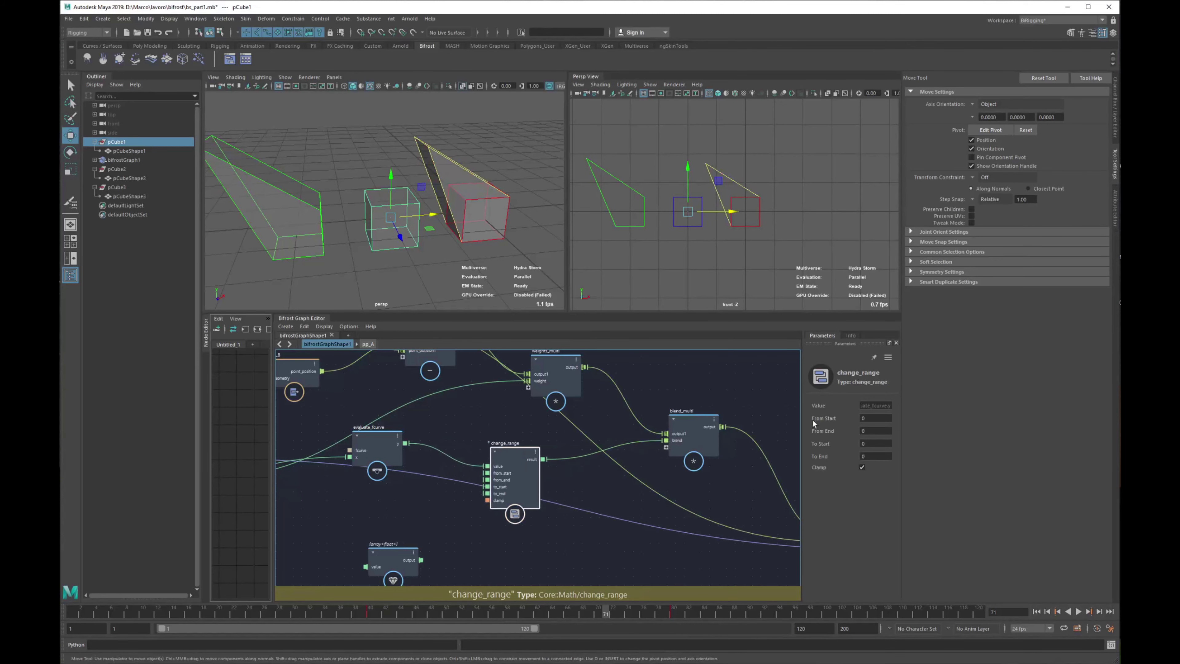
Set change_range's From End and To End to 1 and nudge the node slightly upward
double_click(873, 432)
key(Tab)
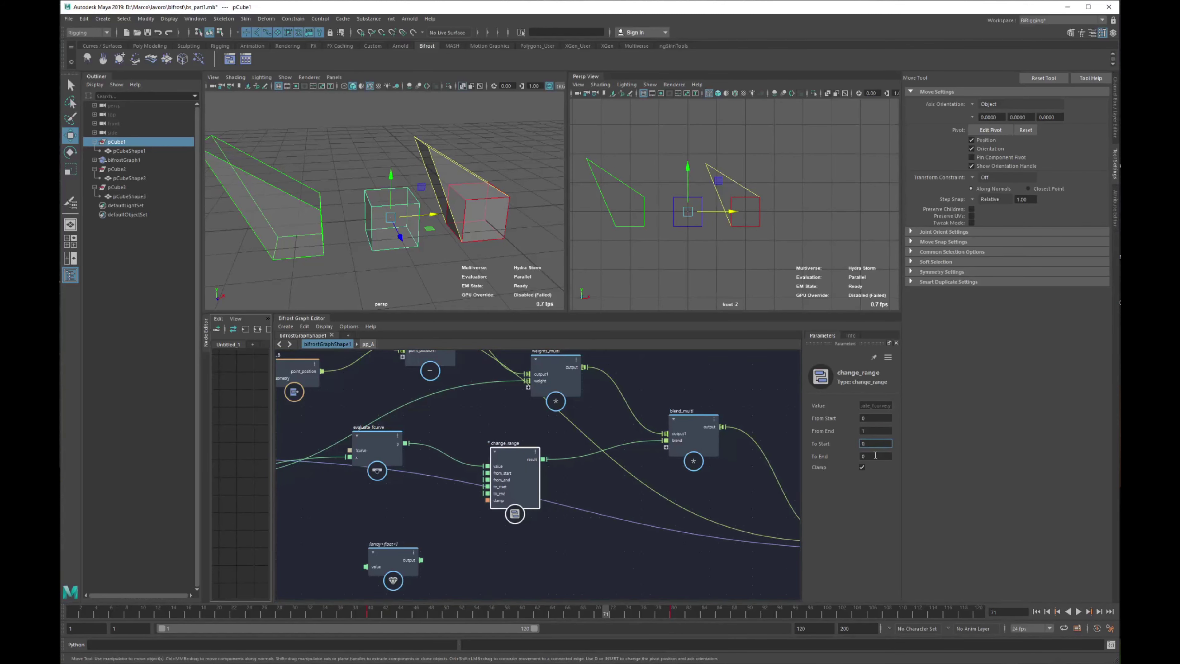
text(1)
click(605, 494)
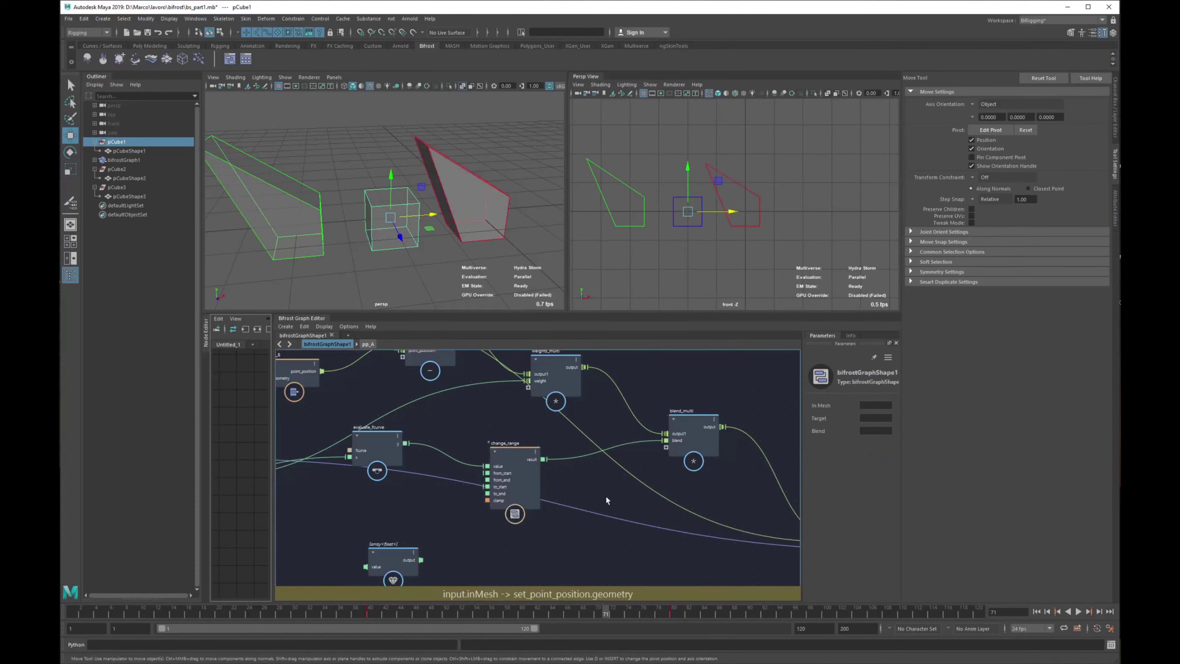
drag(515, 456, 516, 446)
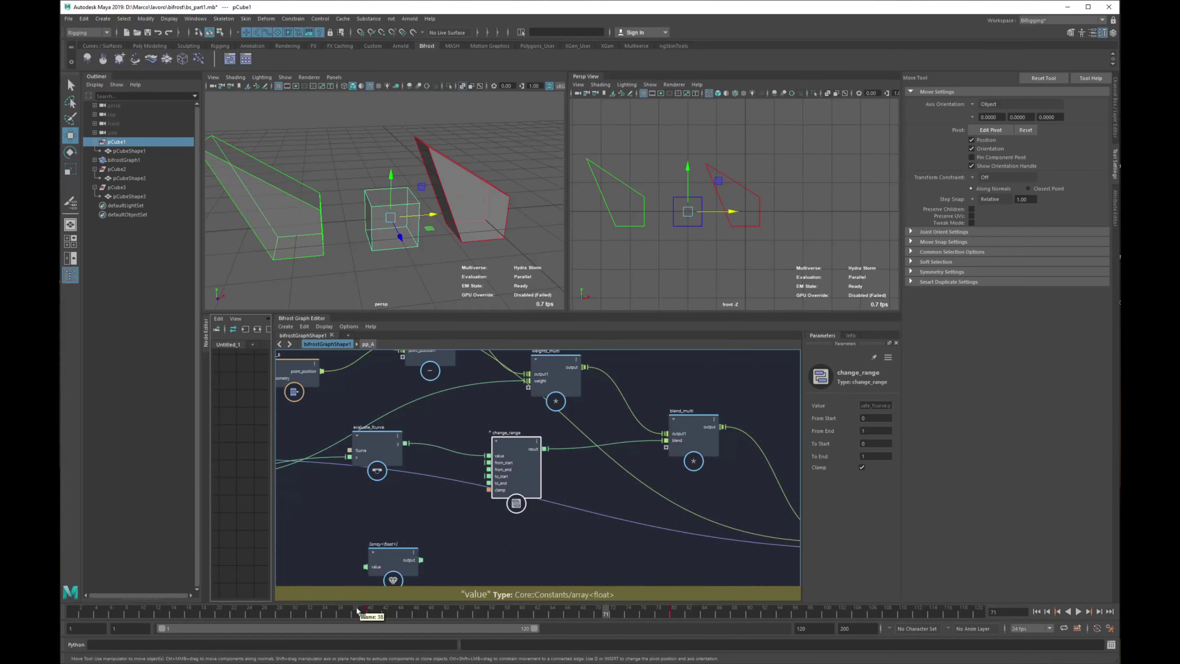
Scrub the timeline to frame 49 and set change_range's From Start to 0.5
drag(360, 611, 488, 601)
click(561, 469)
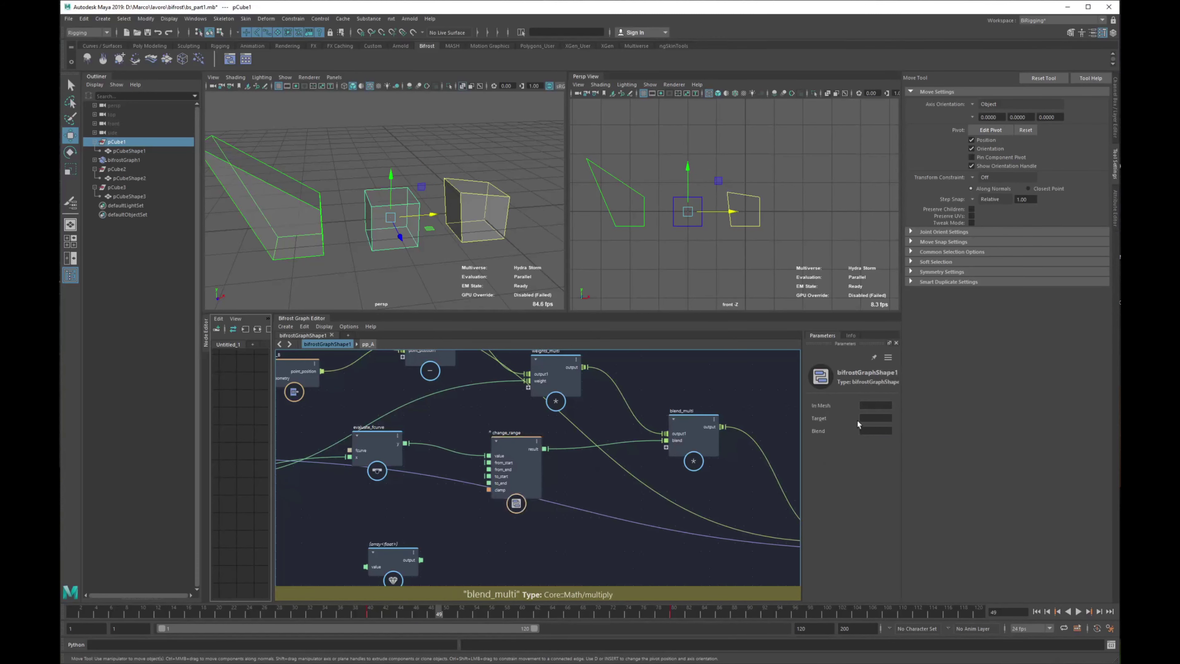
click(515, 440)
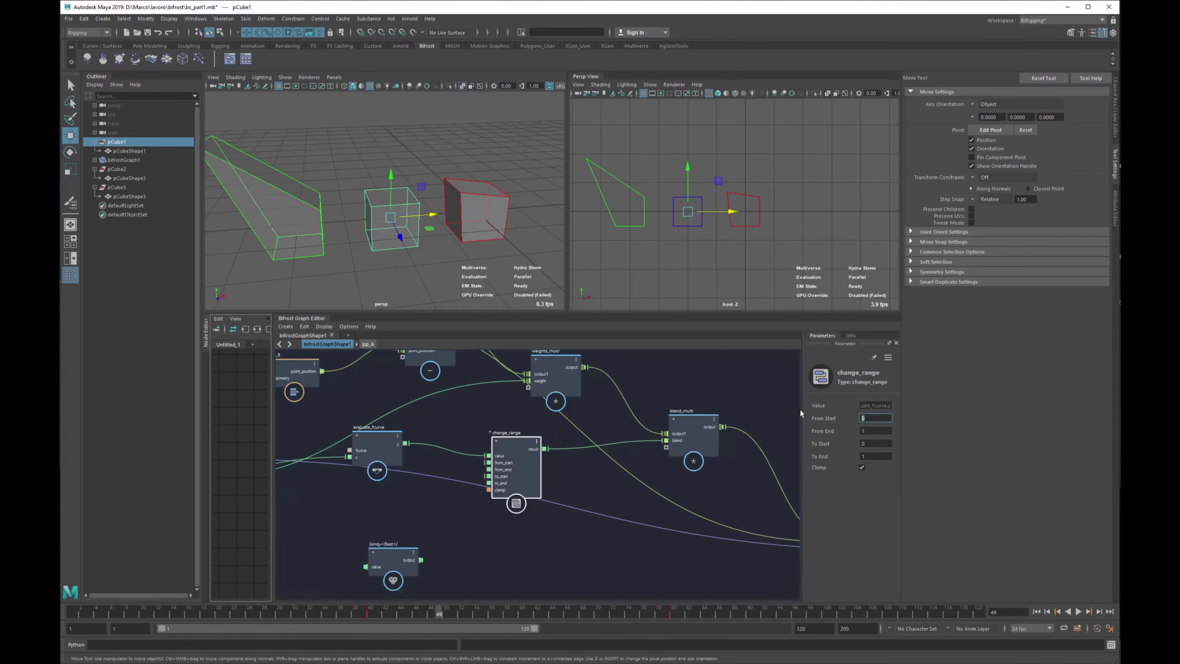
text(.5)
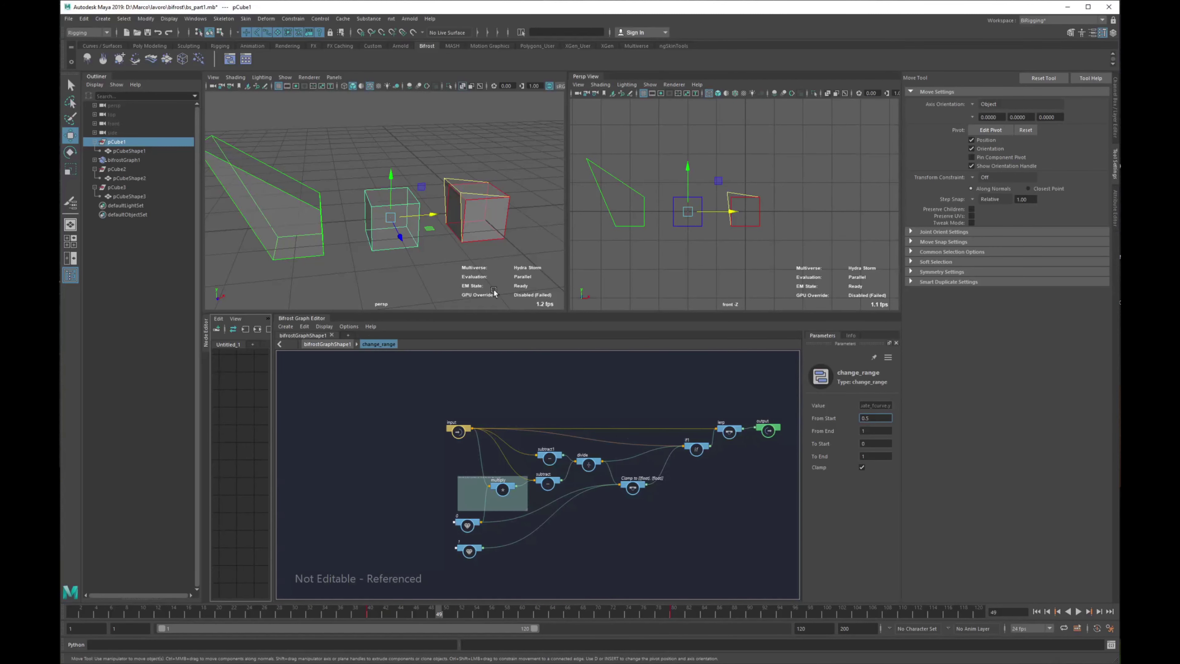
click(327, 343)
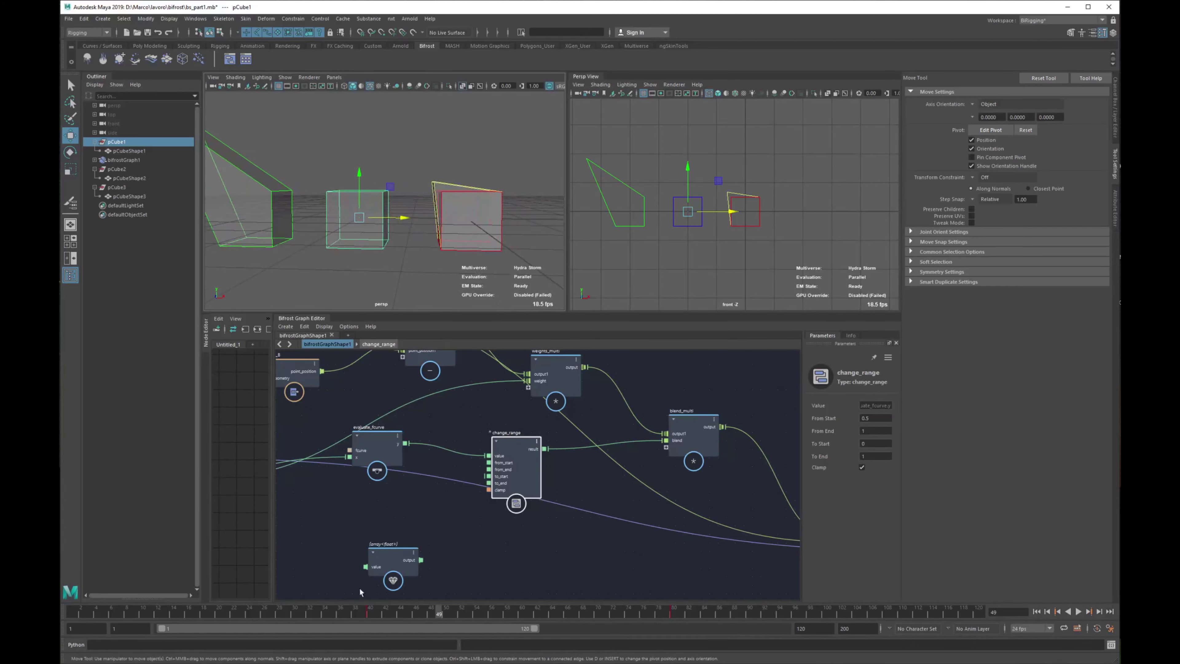
Scrub the timeline back to frame 46 and examine how the output cube deforms with the remapped blend
drag(347, 613, 716, 602)
scroll(775, 261, up, 2)
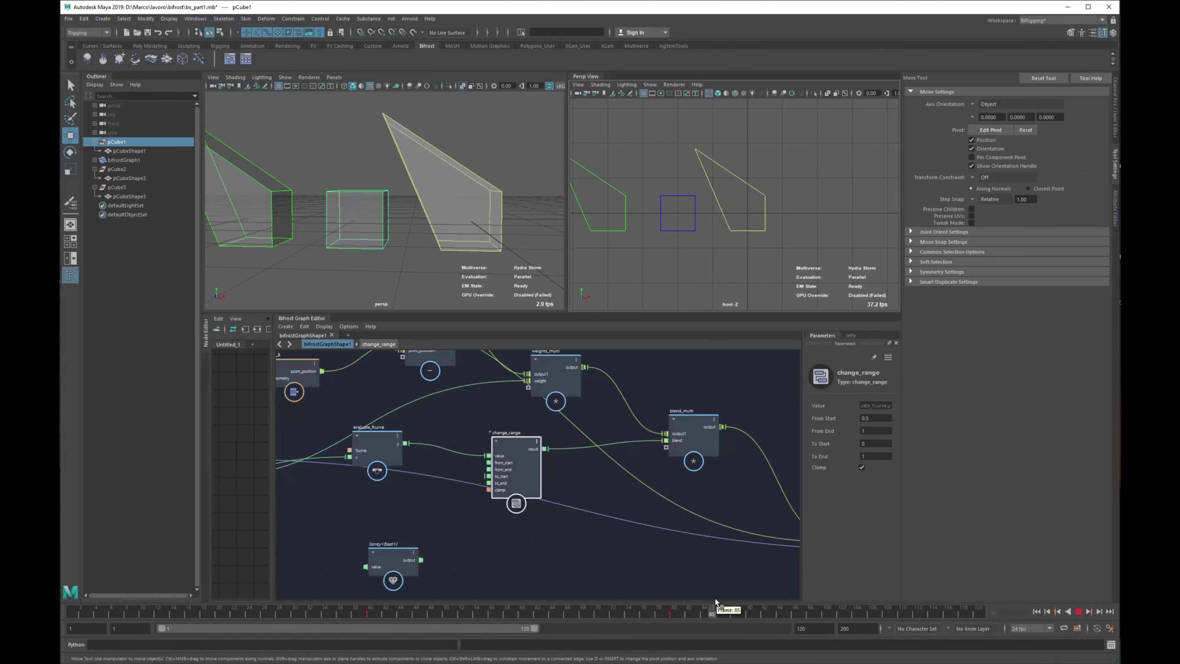
drag(697, 595, 415, 577)
alt+drag(337, 212, 435, 227)
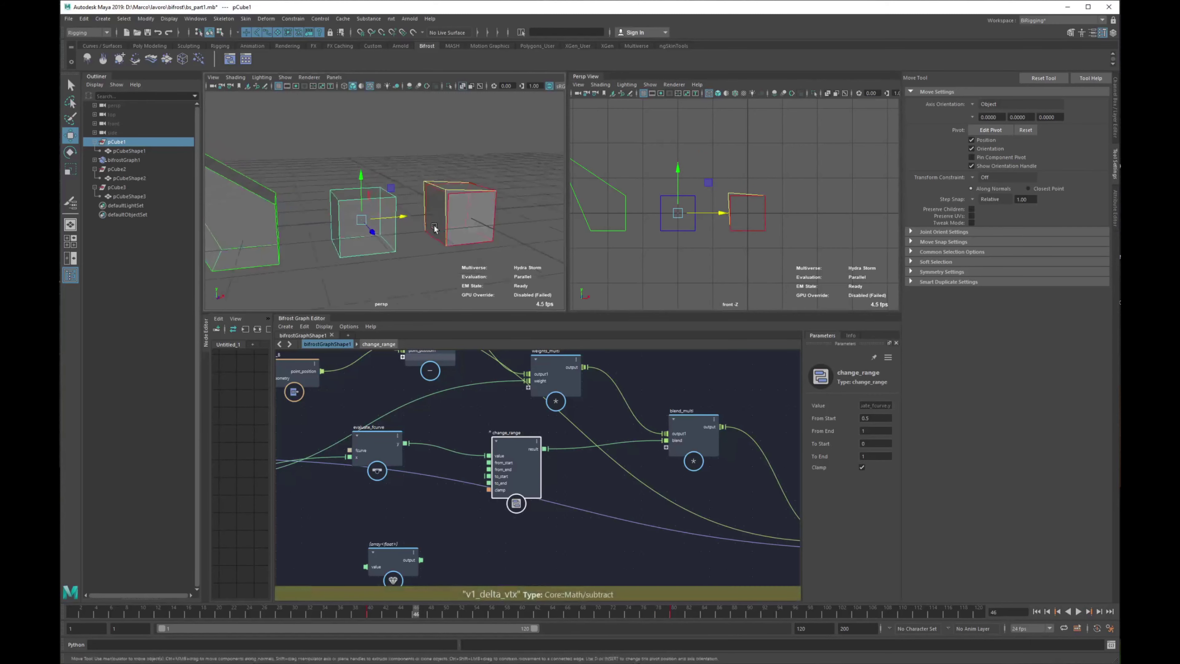
Move the change_range node slightly lower and closer to evaluate_fcurve
alt+middle_drag(500, 521, 611, 499)
drag(642, 440, 617, 464)
middle_drag(498, 476, 563, 462)
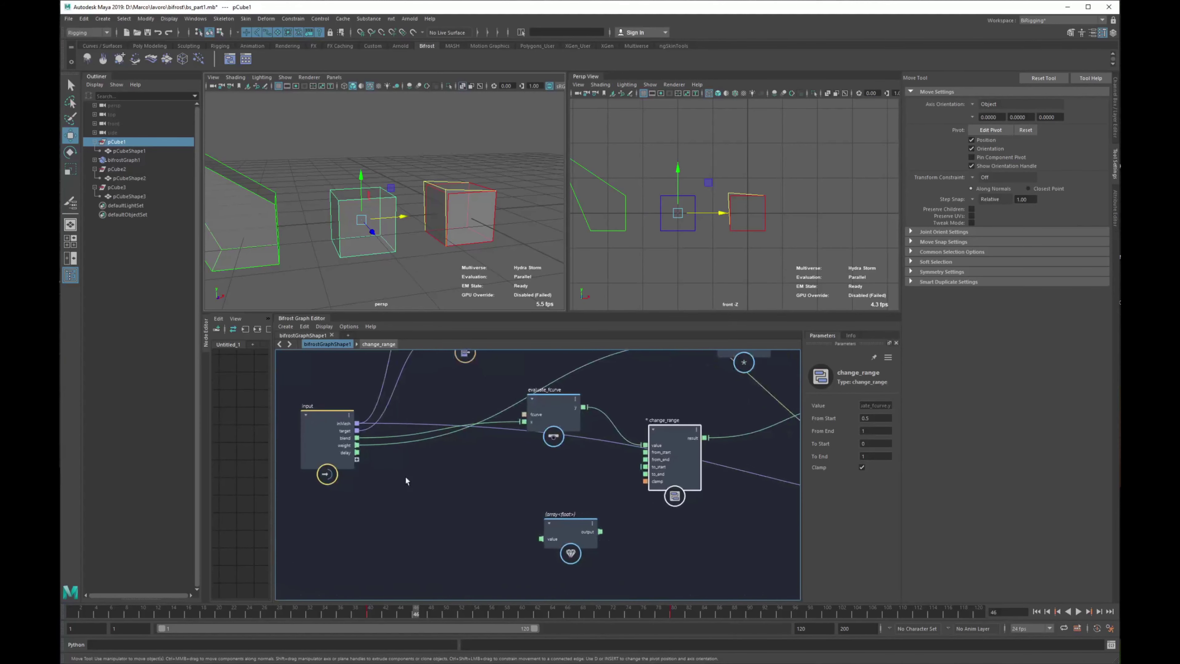
Connect the input node's delay output to the from_start port of change_range
drag(436, 468, 552, 488)
scroll(581, 469, up, 3)
alt+middle_drag(651, 468, 488, 468)
scroll(493, 460, up, 2)
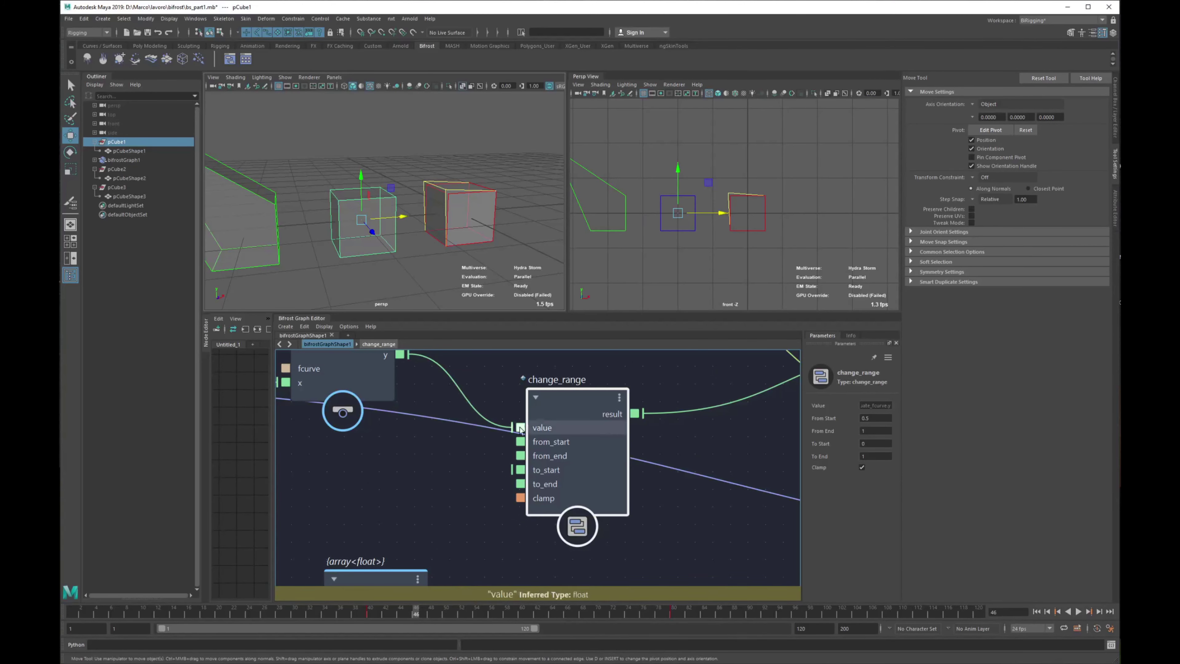
middle_drag(652, 430, 639, 437)
middle_drag(279, 475, 514, 444)
scroll(437, 456, down, 2)
drag(316, 418, 724, 422)
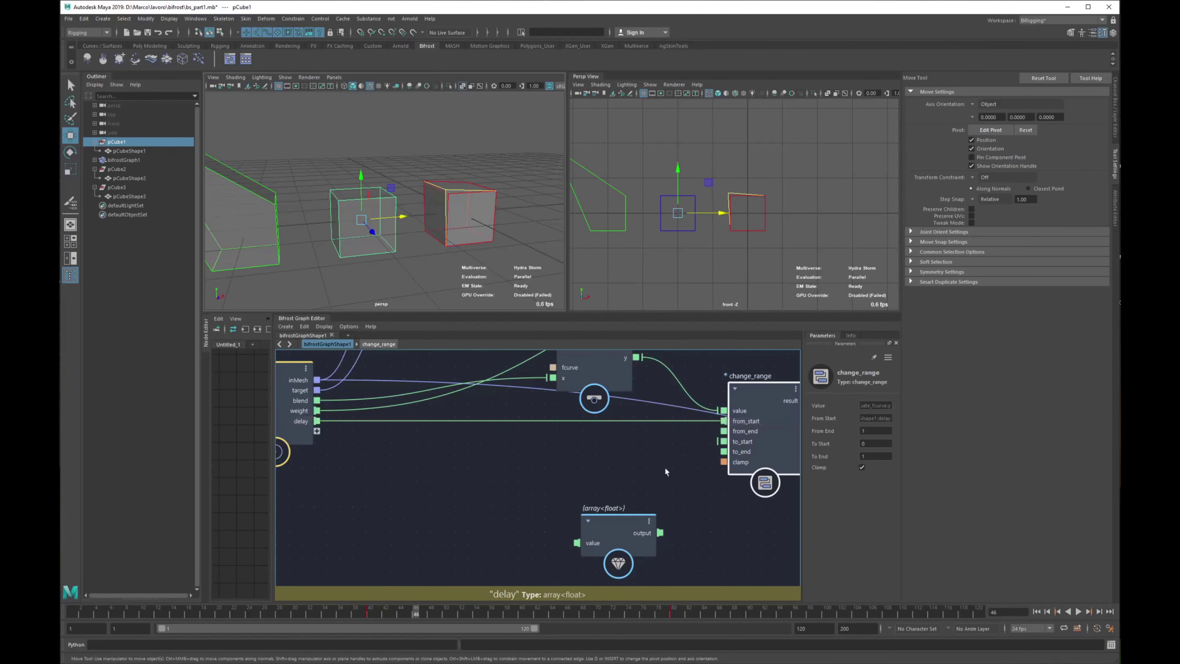
Trace the connection from change_range's result to the blend port of blend_multi and review the surrounding graph
middle_drag(665, 467, 583, 477)
scroll(716, 437, up, 2)
middle_drag(716, 437, 599, 456)
middle_drag(744, 442, 539, 467)
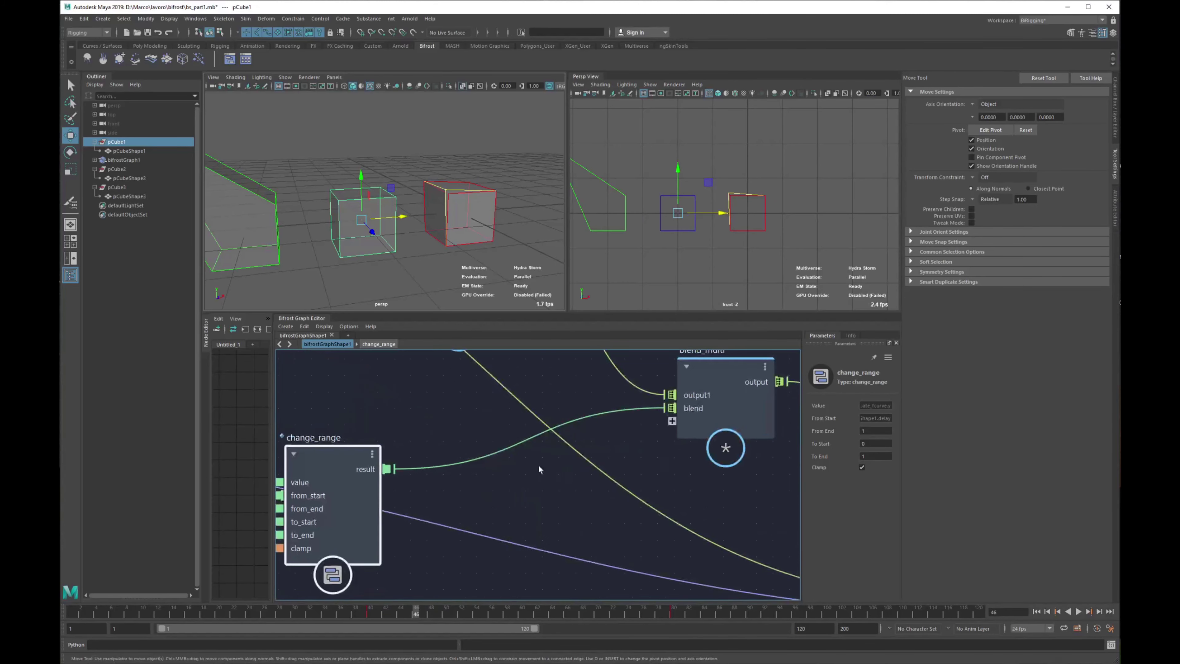
alt+right_drag(639, 450, 581, 428)
middle_drag(621, 365, 622, 427)
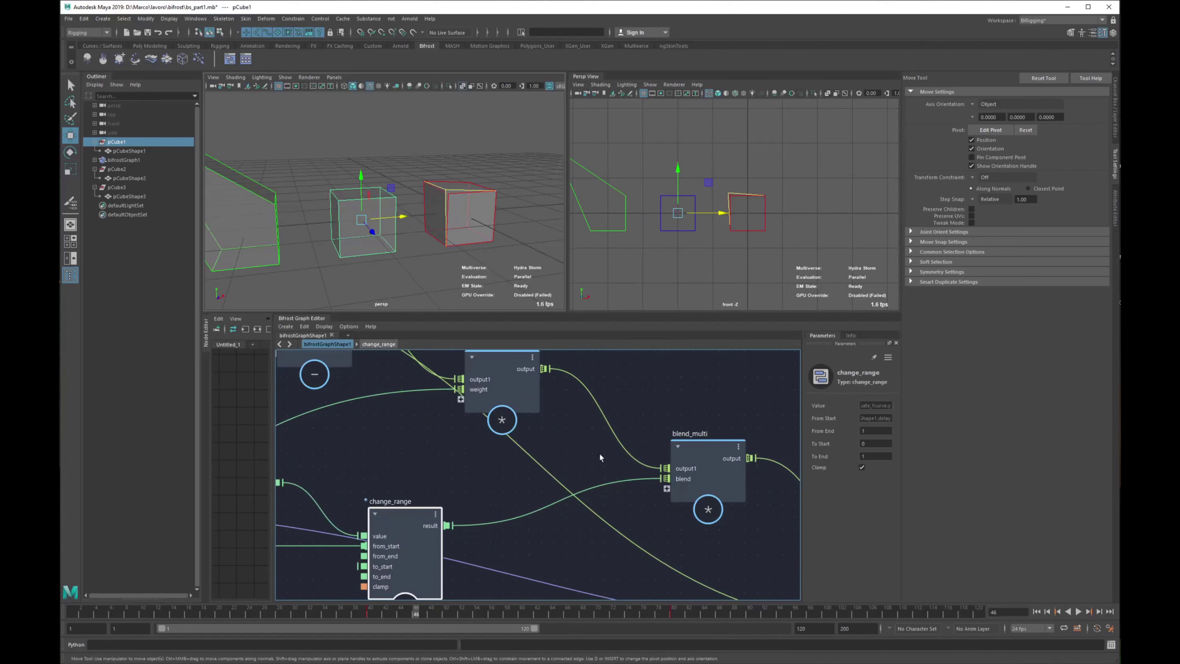
scroll(538, 404, down, 3)
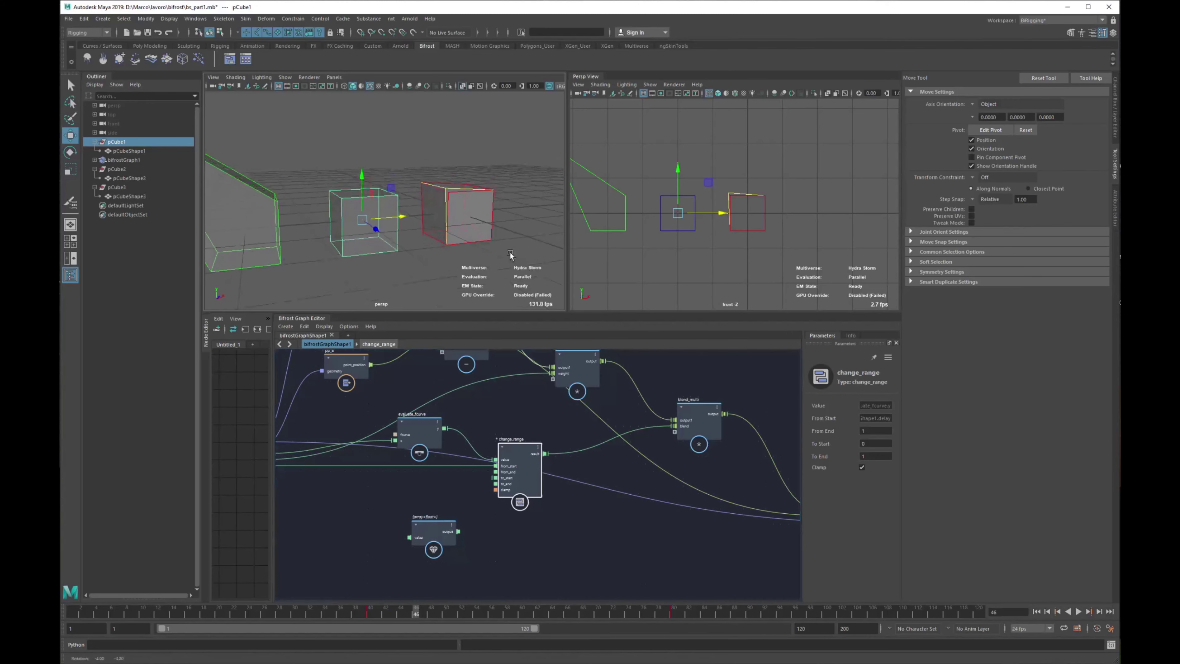
Deselect pCube1 and scrub the timeline to frame 54 to examine the delayed deformation of the output cube
alt+drag(424, 265, 415, 198)
click(481, 199)
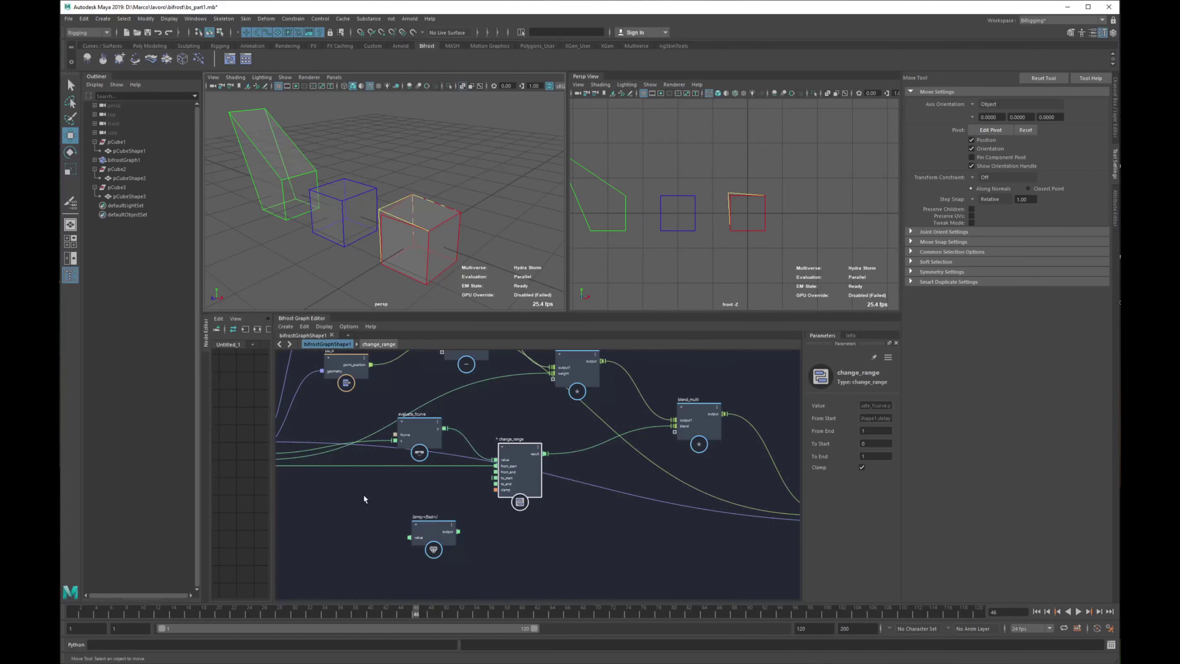
drag(386, 615, 476, 603)
Select pCube1 and activate the Paint Attributes tool on its delay attribute
alt+drag(365, 179, 439, 205)
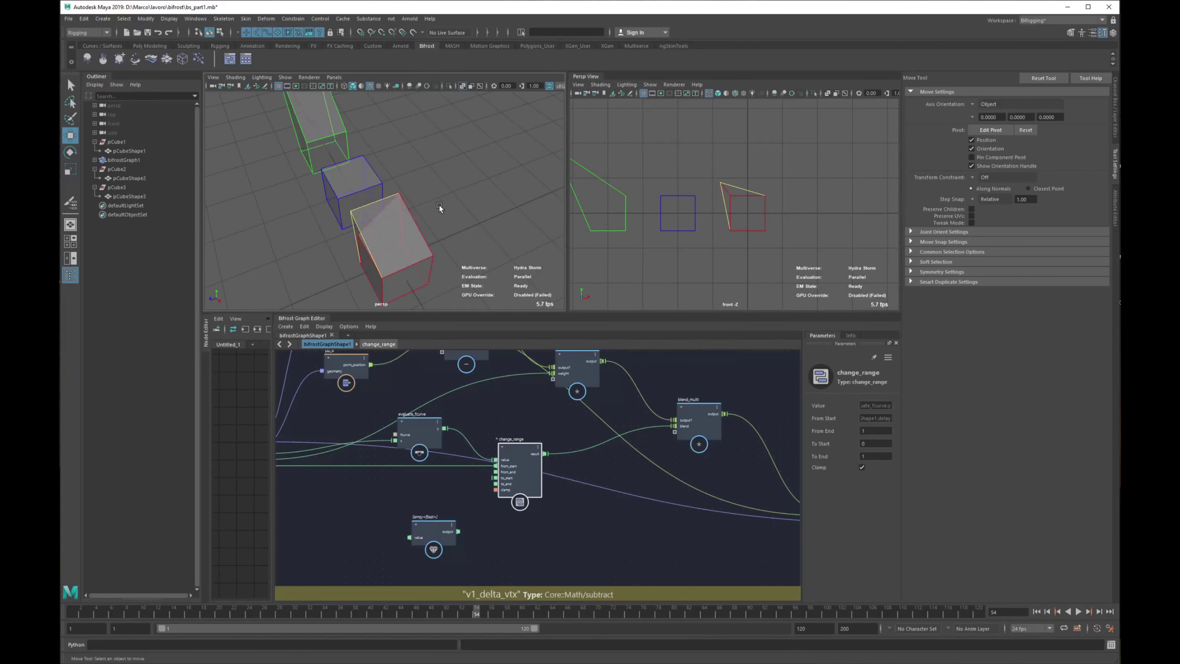
click(360, 181)
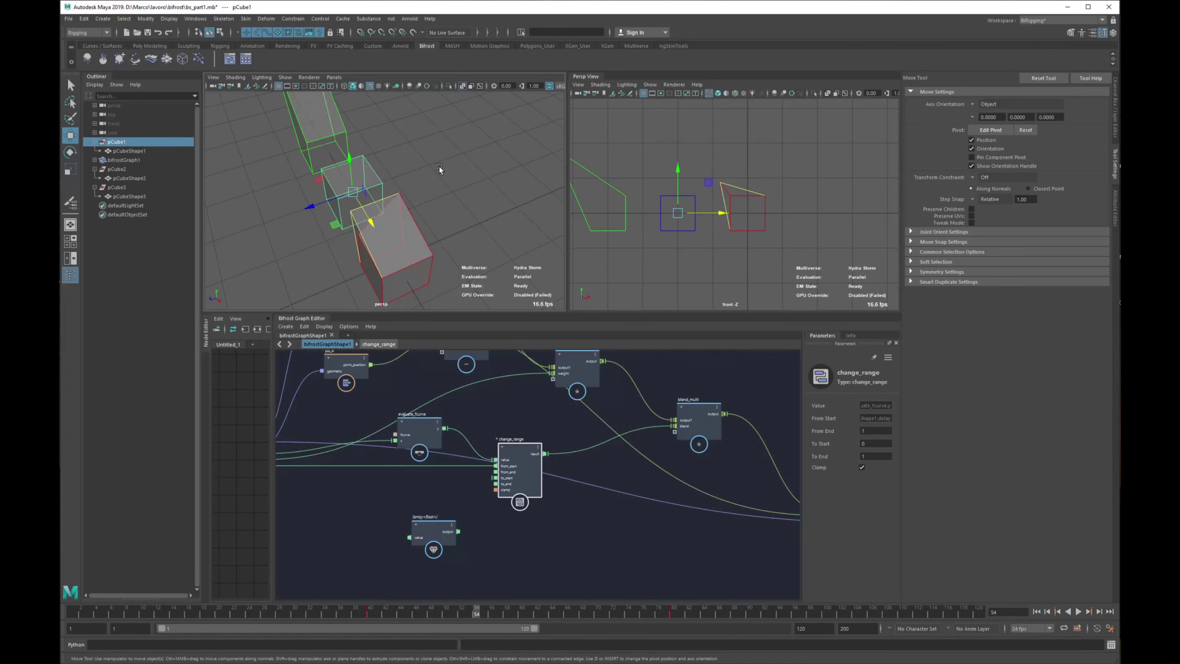
click(71, 203)
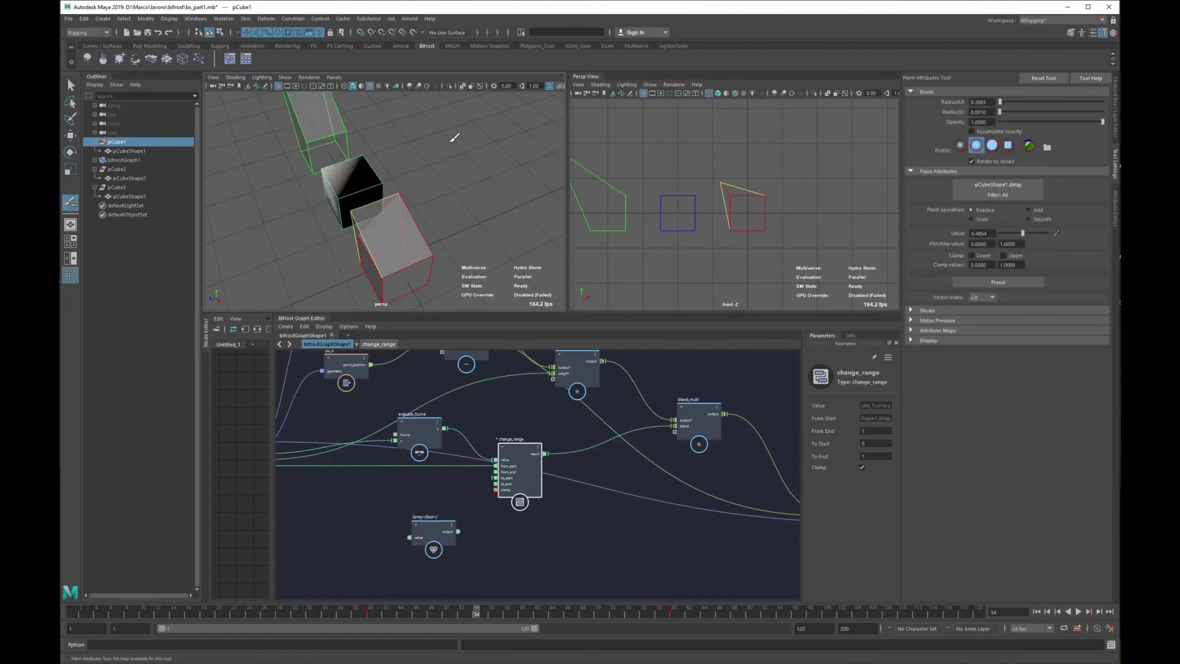